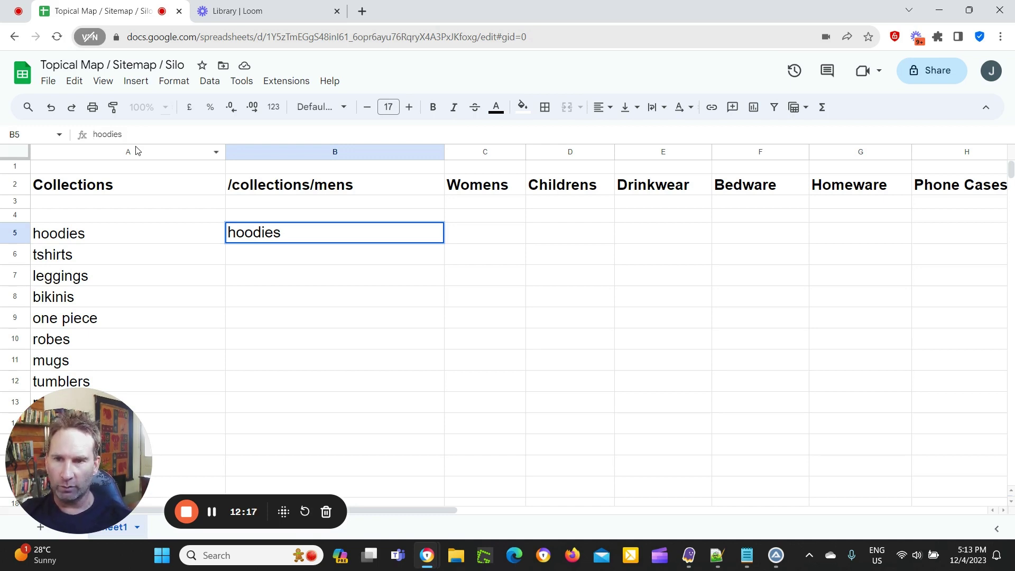
Step: Complete the hoodies entry in cell B5 as the URL path /collections/mens/hoodies
type("/")
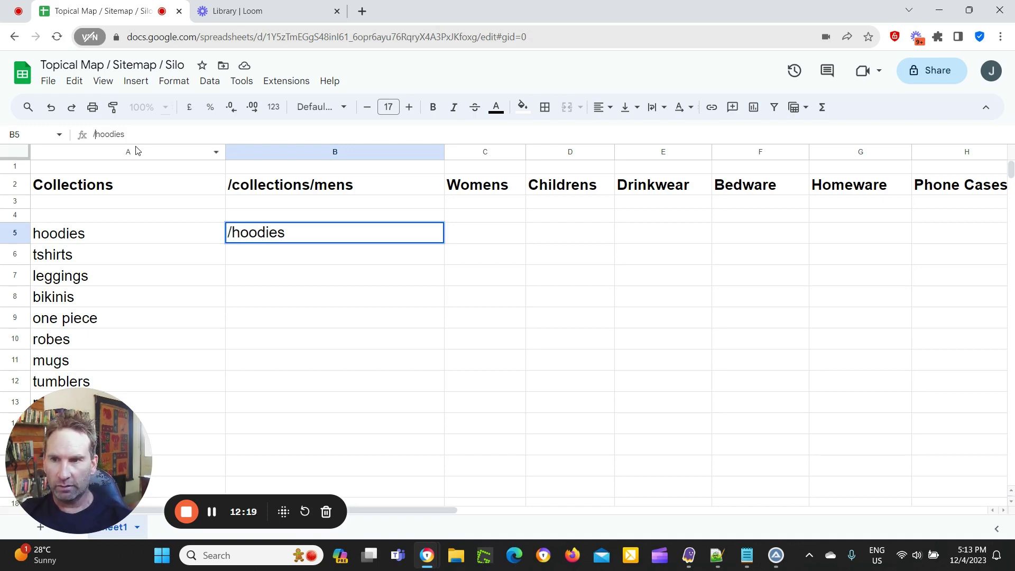
type("collections")
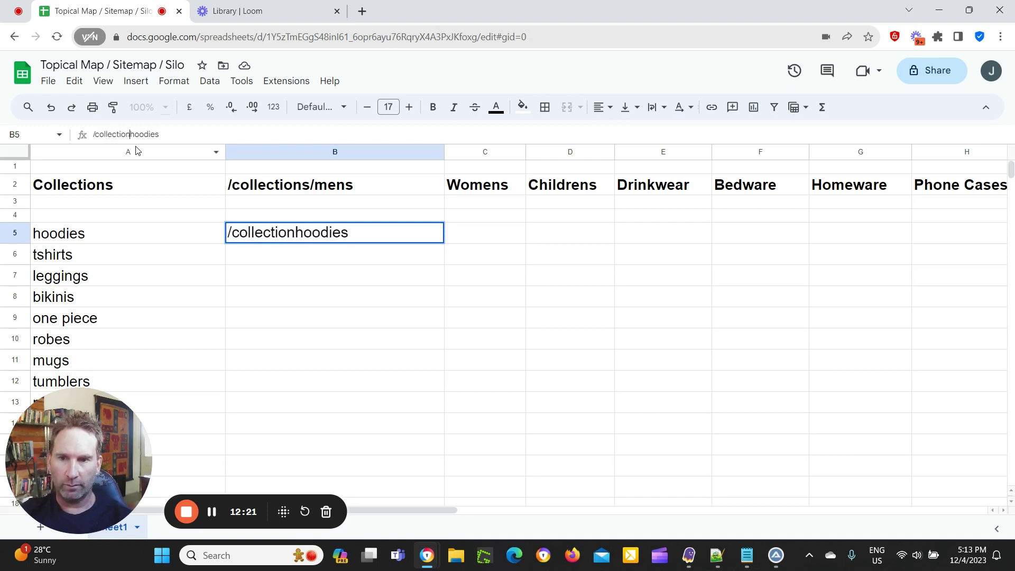
type("/")
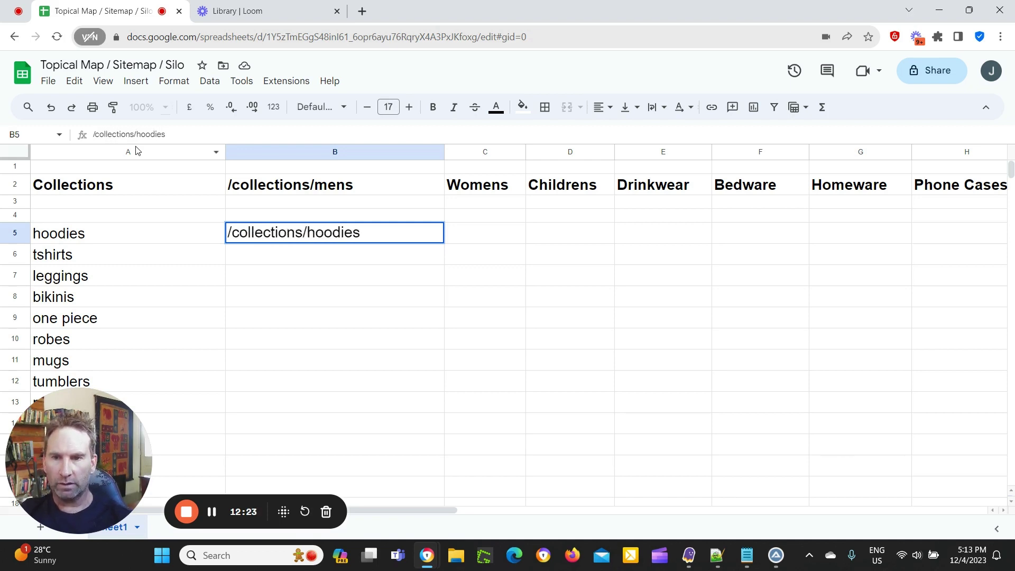
type("mens")
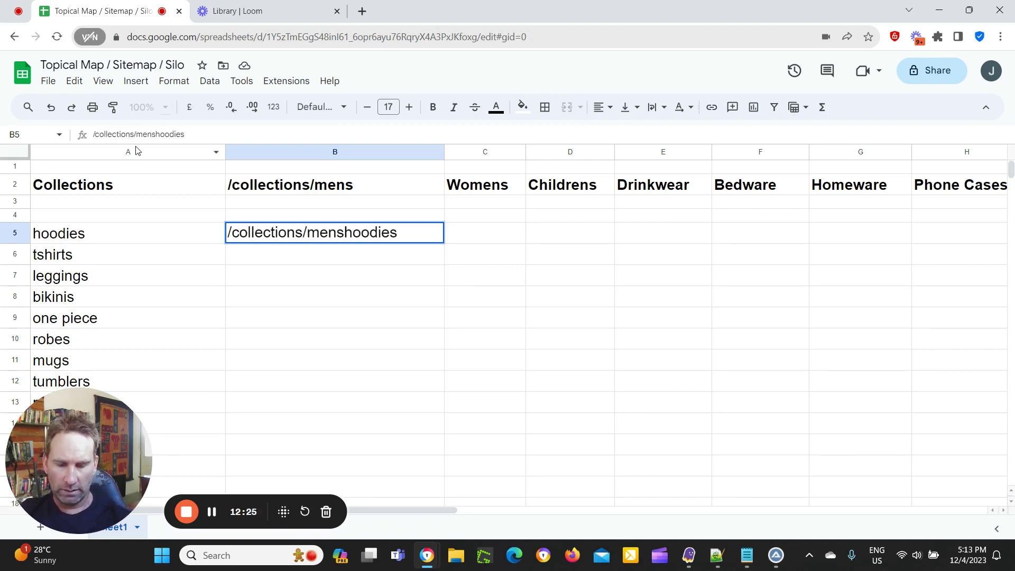
type("/")
left_click(276, 256)
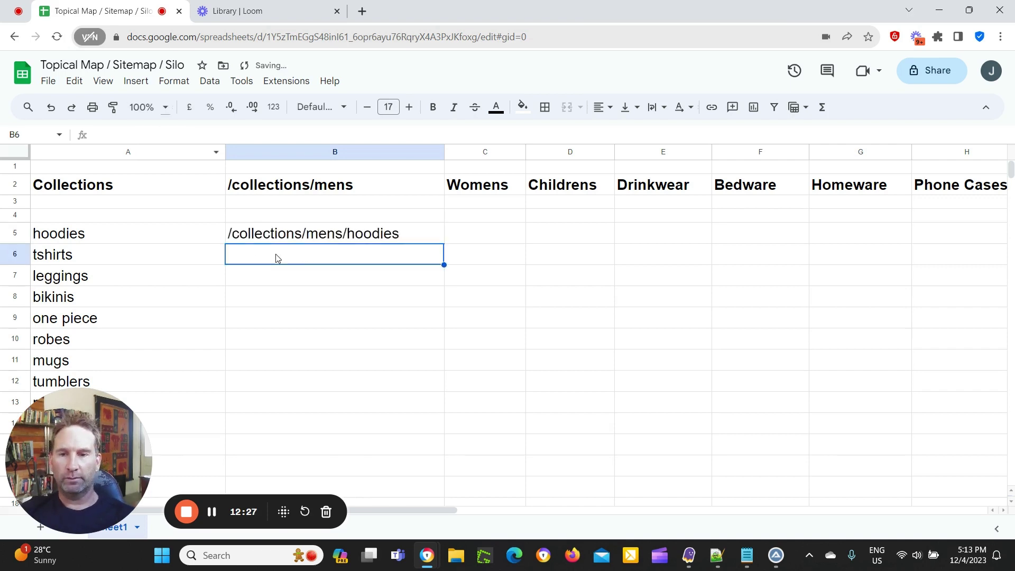
left_click(437, 234)
left_click(361, 275)
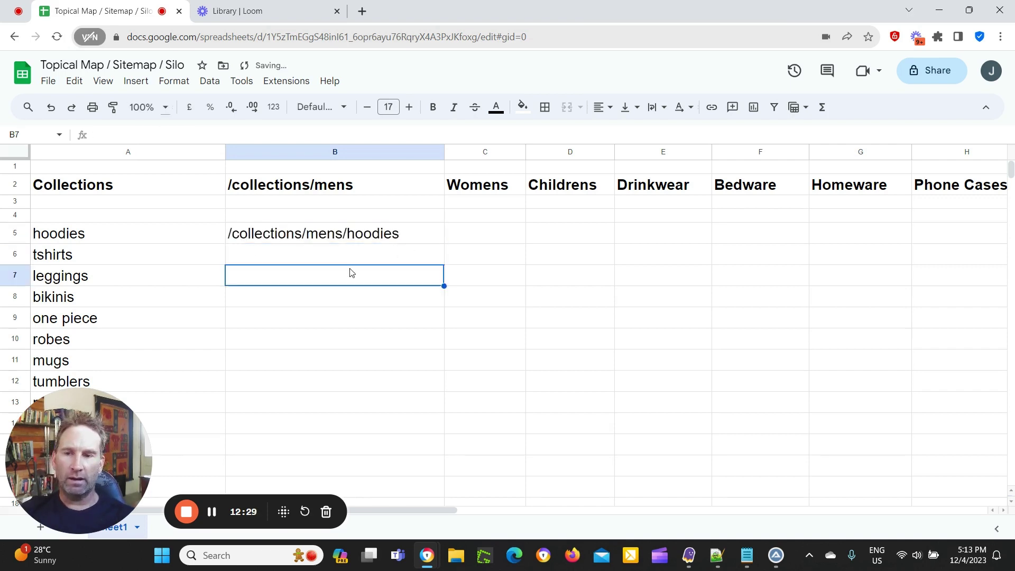
left_click(281, 261)
left_click(416, 238)
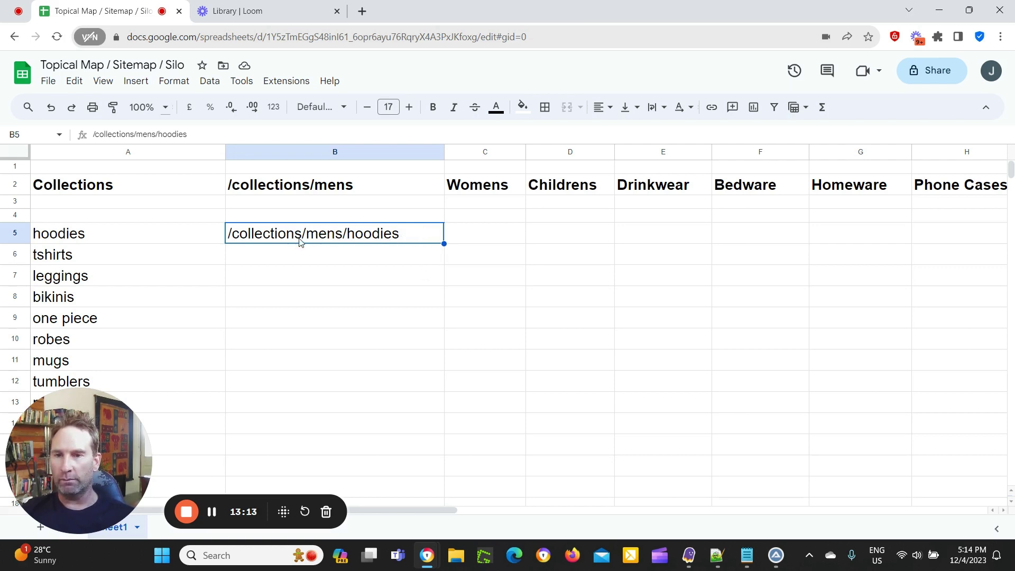
left_click(288, 259)
left_click(323, 237)
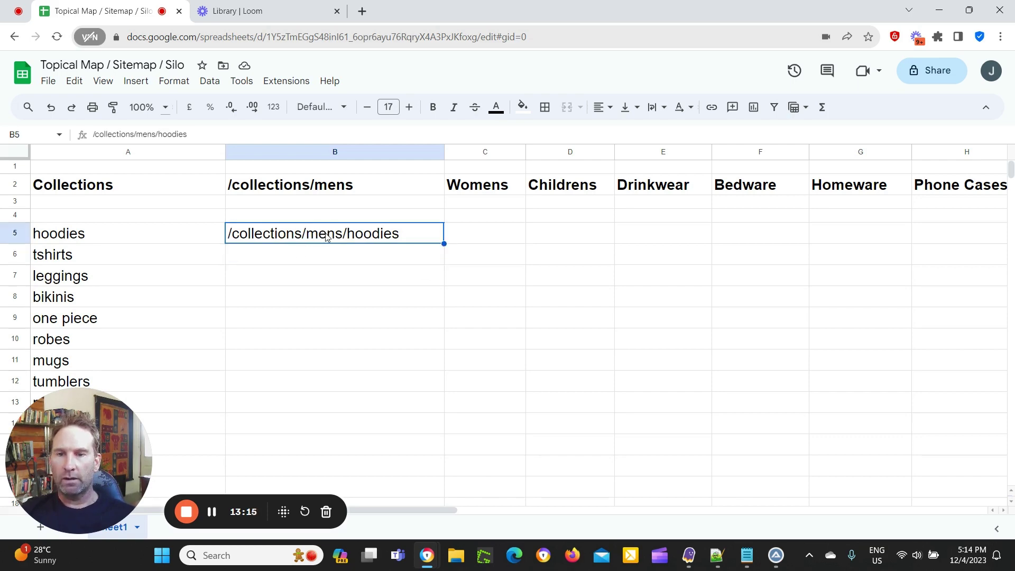
Step: Switch to the Semrush browser window, search for the keyword "mens hoodies" and enlarge the window
key("alt+Tab")
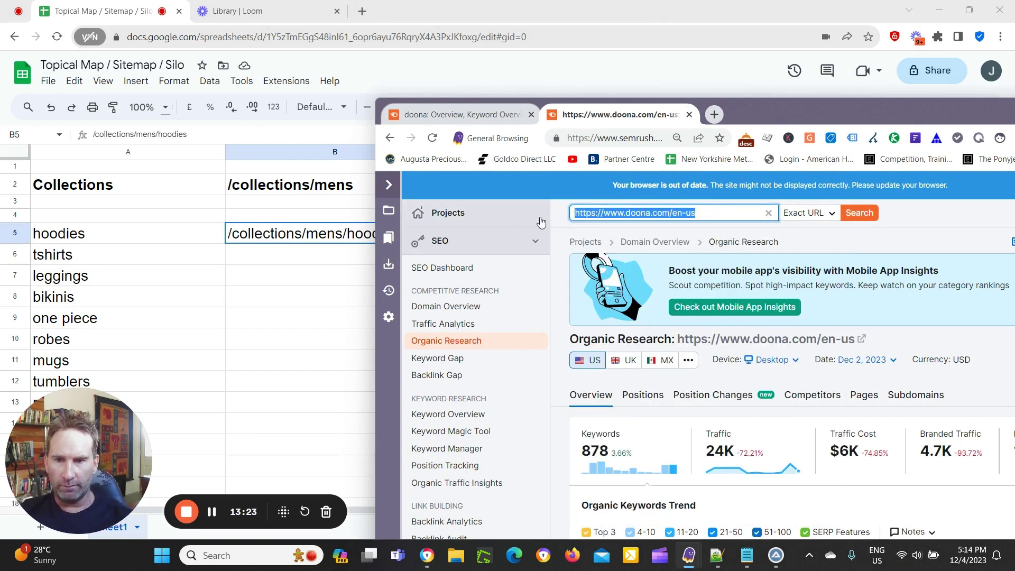
type("mens")
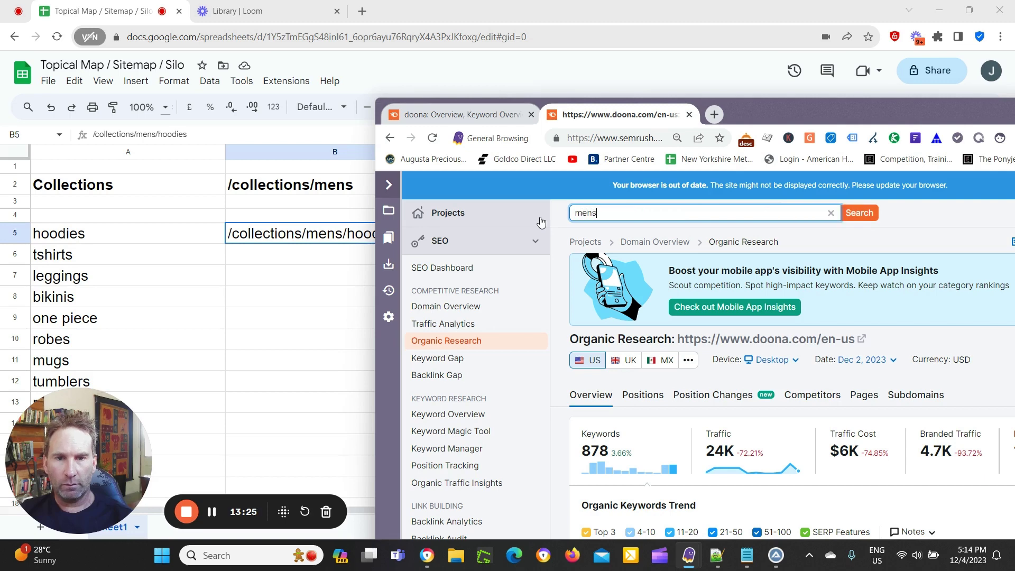
type(" hoodies")
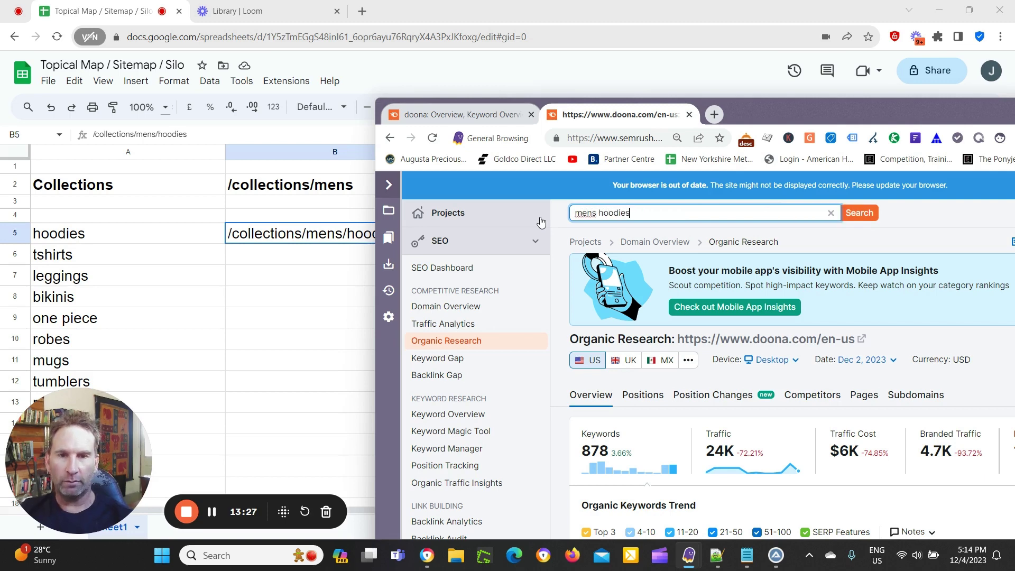
left_click(859, 213)
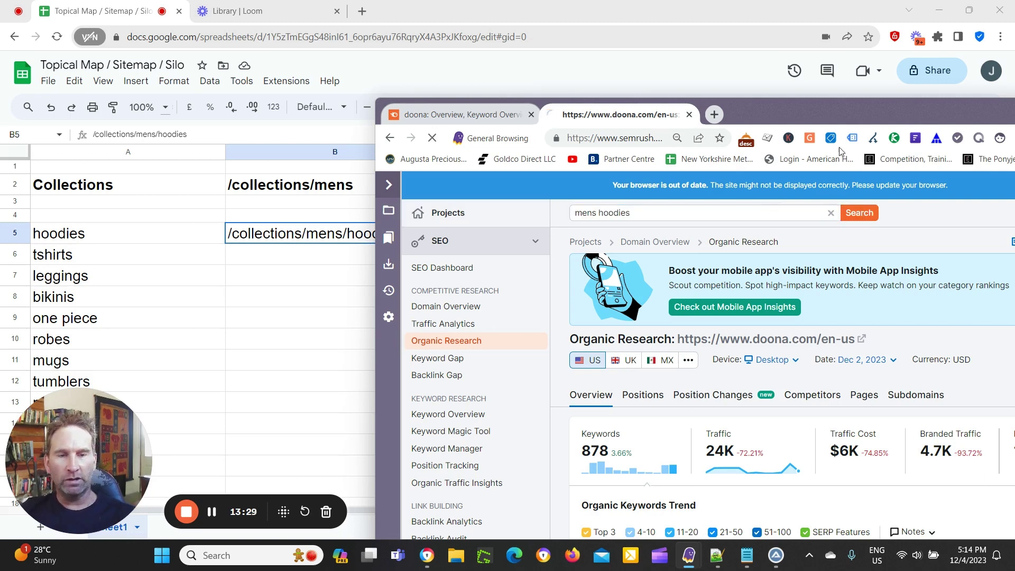
left_click_drag(746, 112, 767, 44)
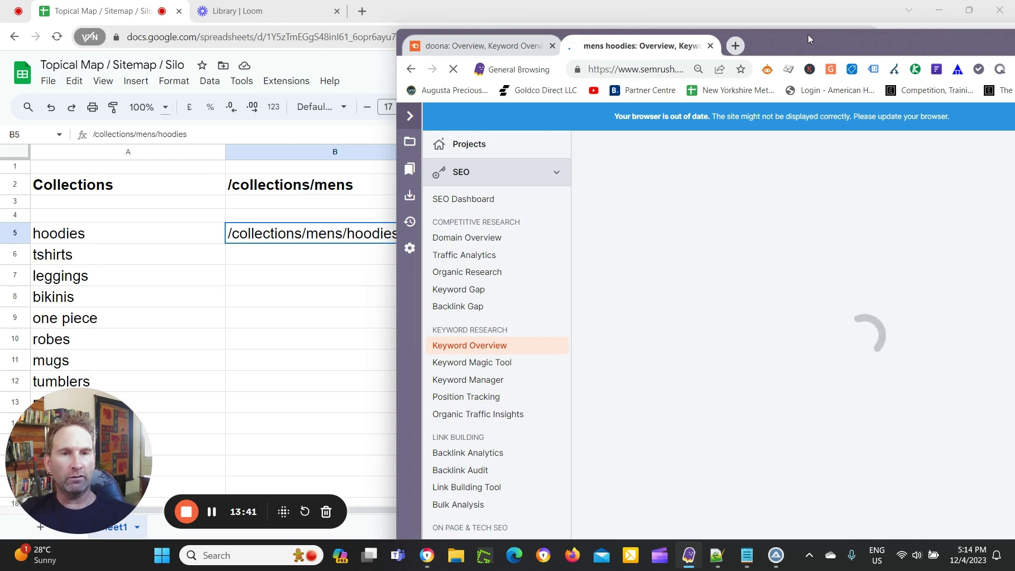
double_click(782, 28)
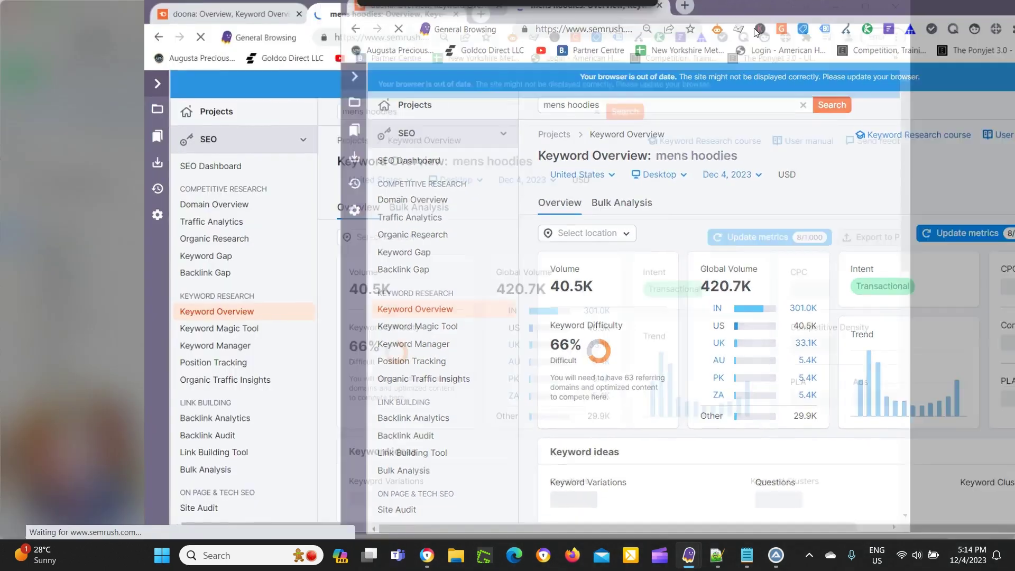
Step: Open the full keyword variations list for "mens hoodies" in Keyword Magic Tool, wait for it, and move the window off the spreadsheet
scroll(337, 217, "down", 10)
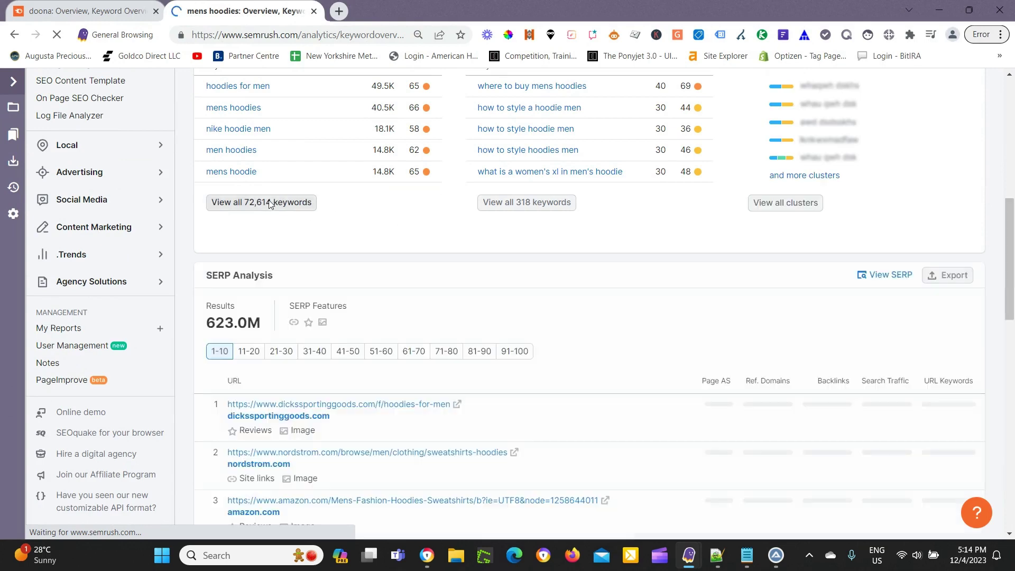
scroll(407, 339, "down", 7)
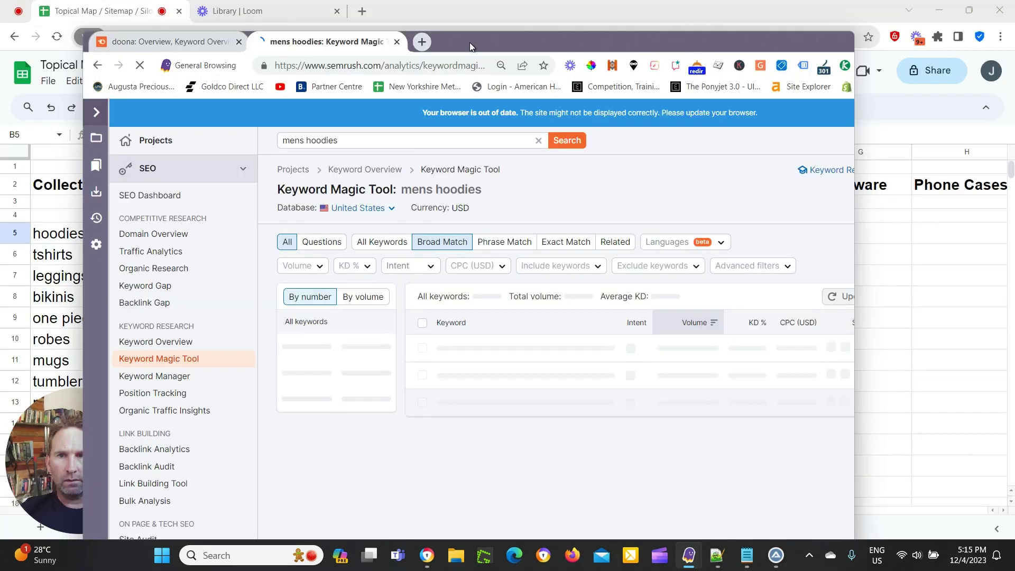
left_click_drag(469, 10, 548, 39)
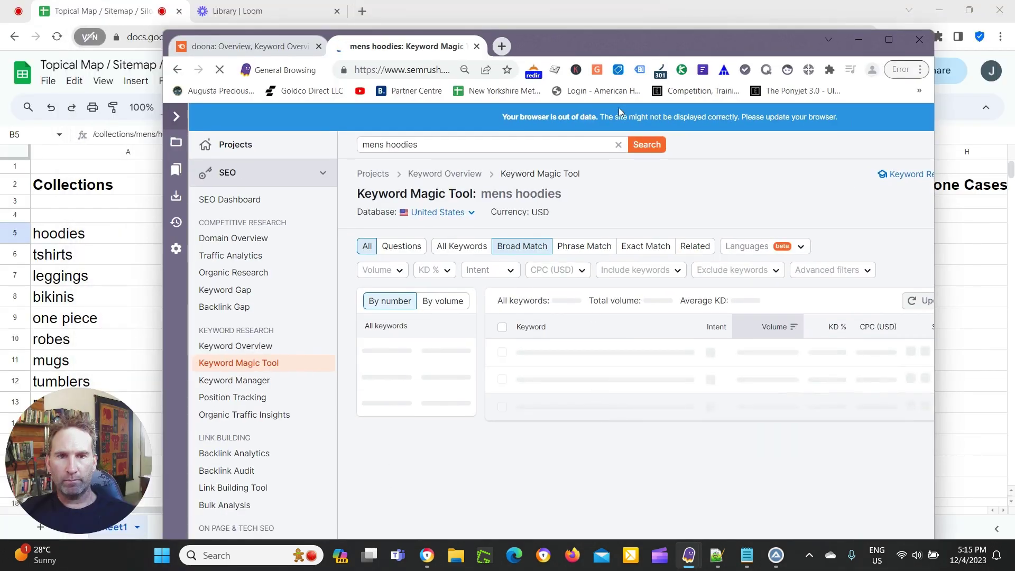
left_click_drag(638, 53, 633, 33)
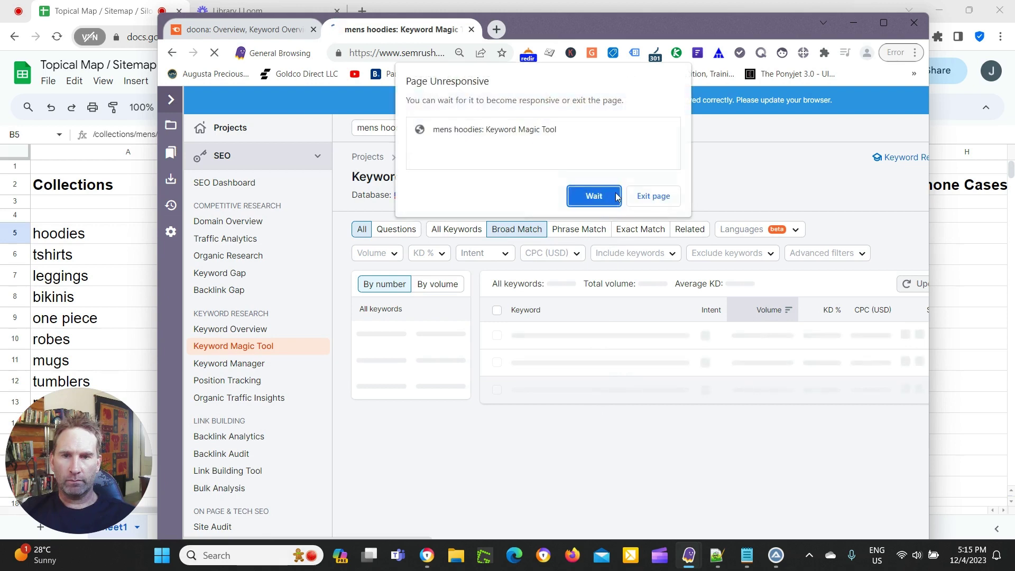
left_click(594, 196)
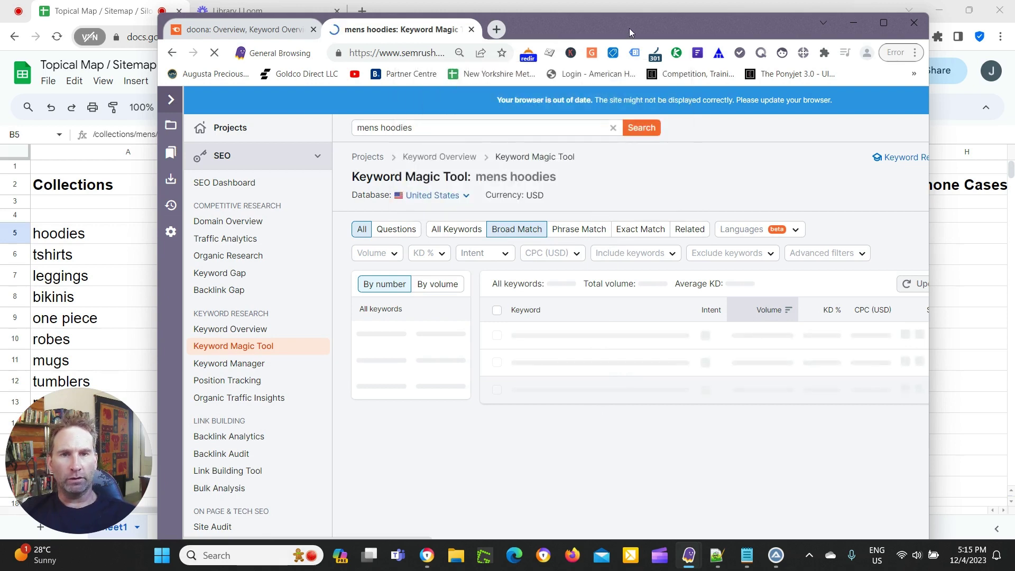
left_click_drag(629, 27, 1014, 94)
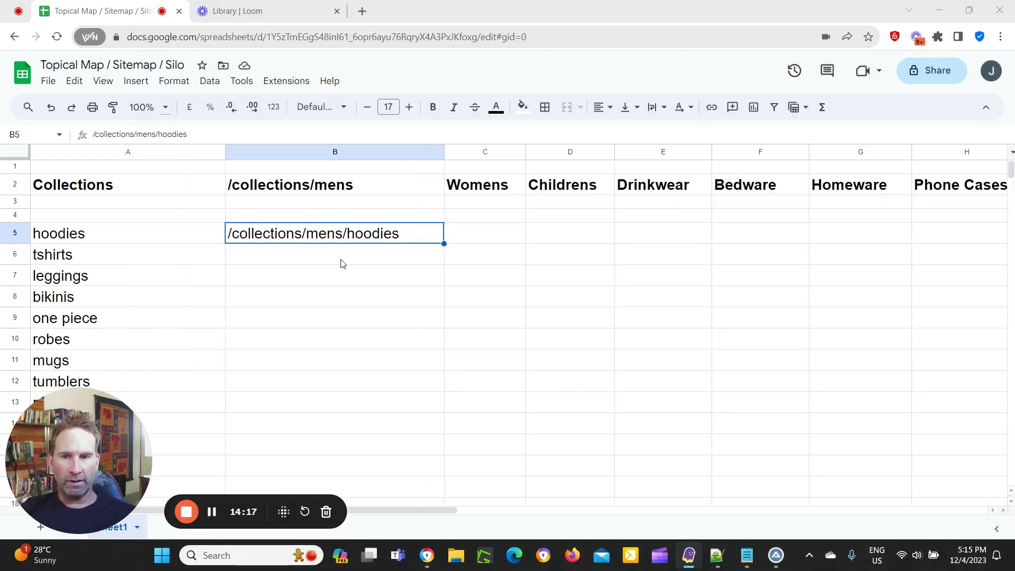
left_click(322, 252)
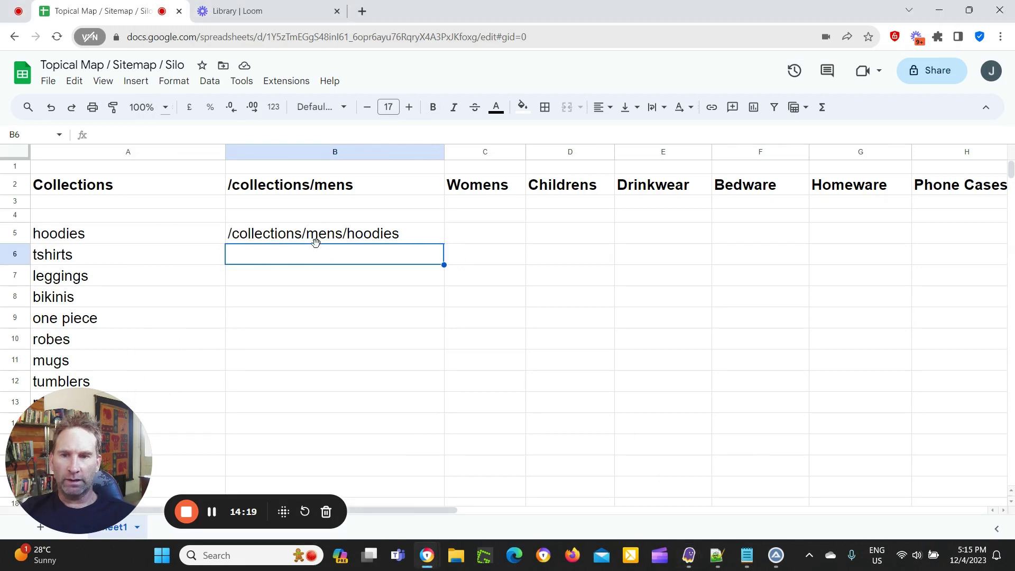
left_click(265, 236)
left_click_drag(245, 239, 258, 256)
left_click(281, 234)
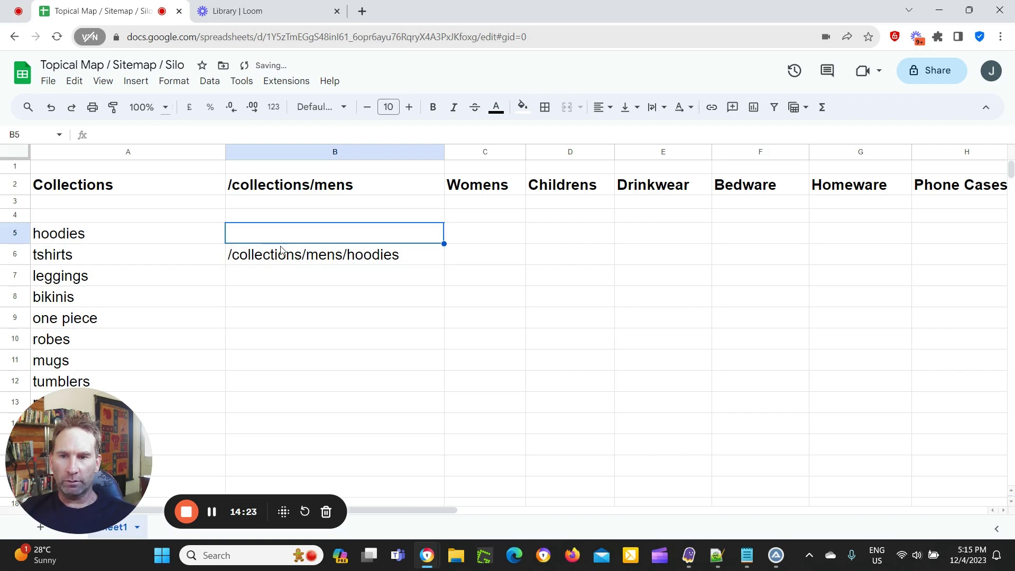
left_click(283, 252)
left_click_drag(285, 244, 286, 238)
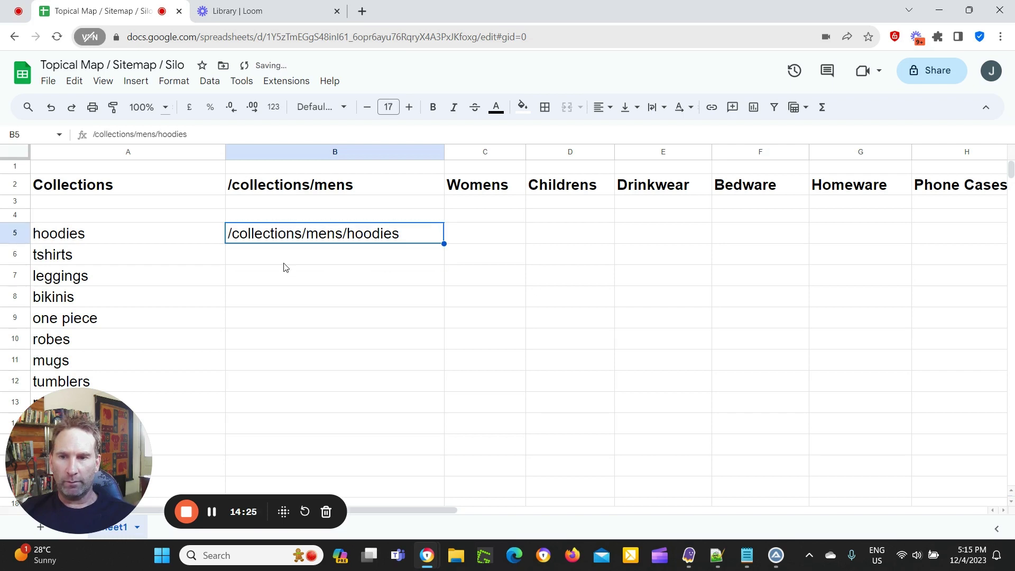
left_click(286, 259)
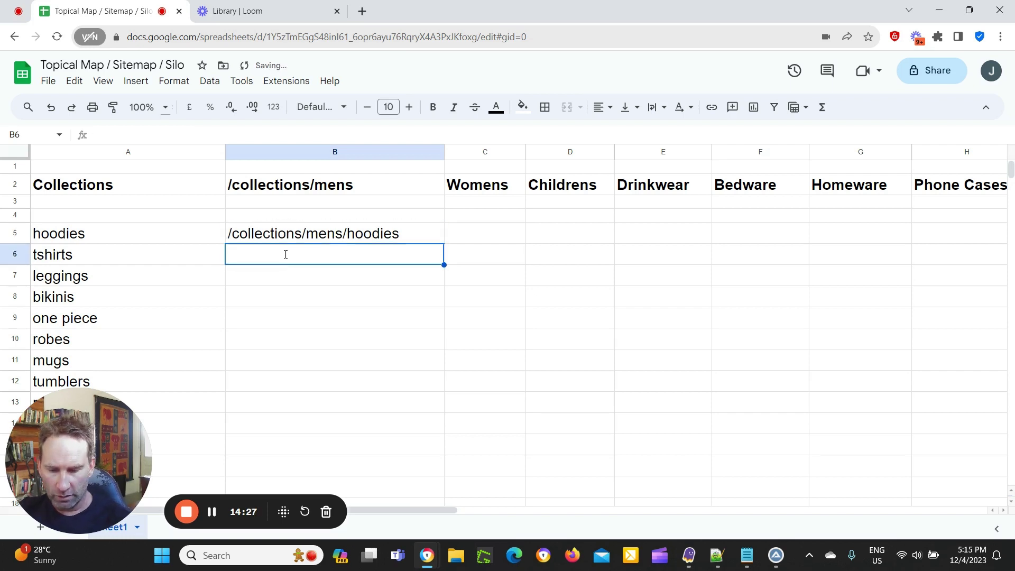
type("tshirt")
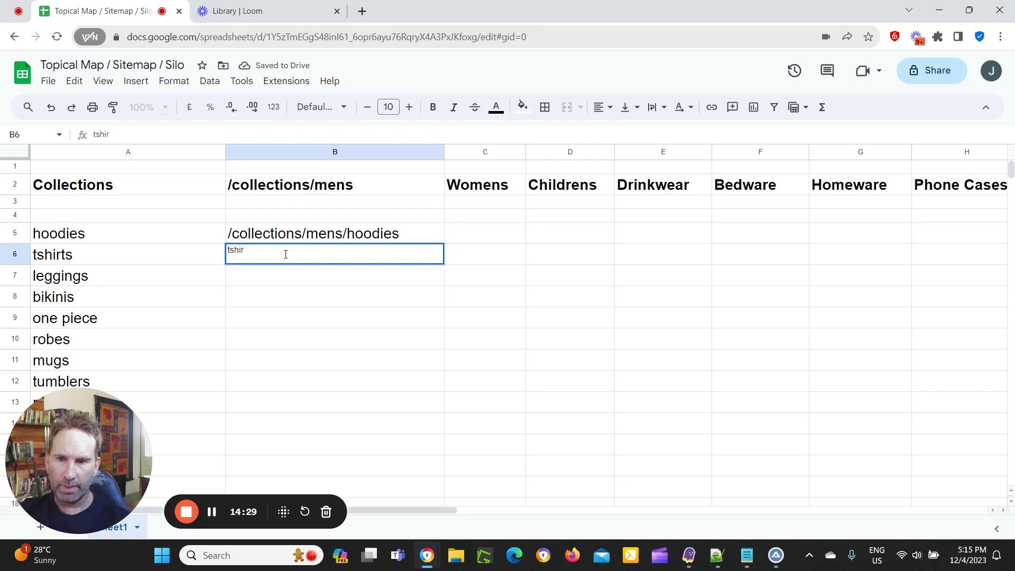
key("BackSpace")
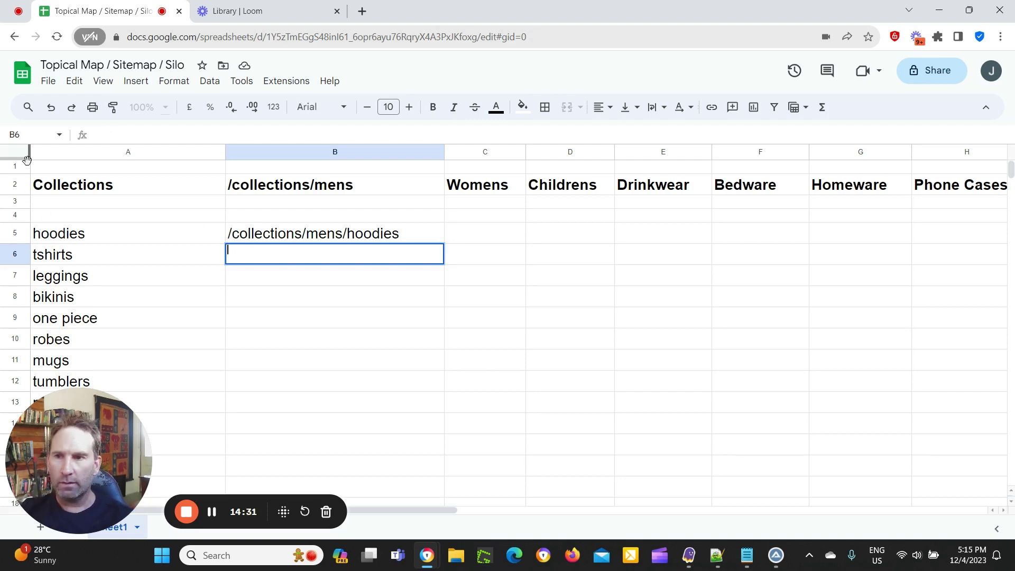
Step: Set the font size of the entire sheet to 16
left_click(25, 158)
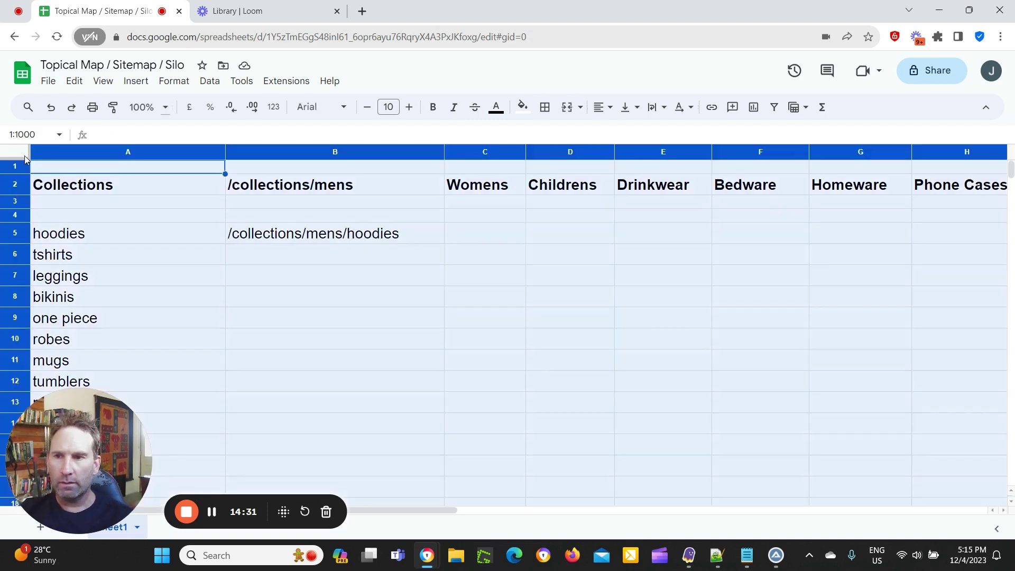
left_click(367, 108)
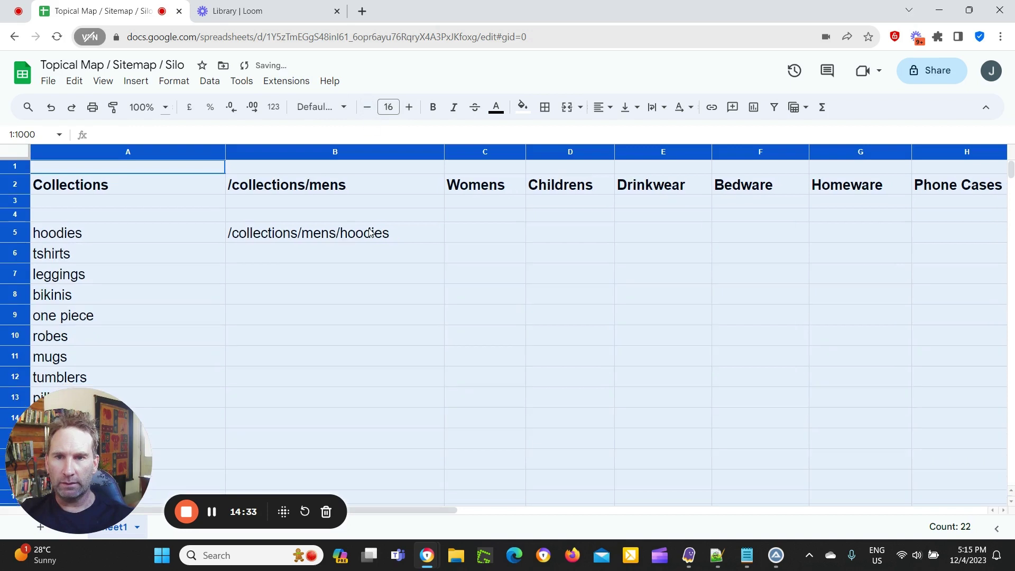
left_click(316, 257)
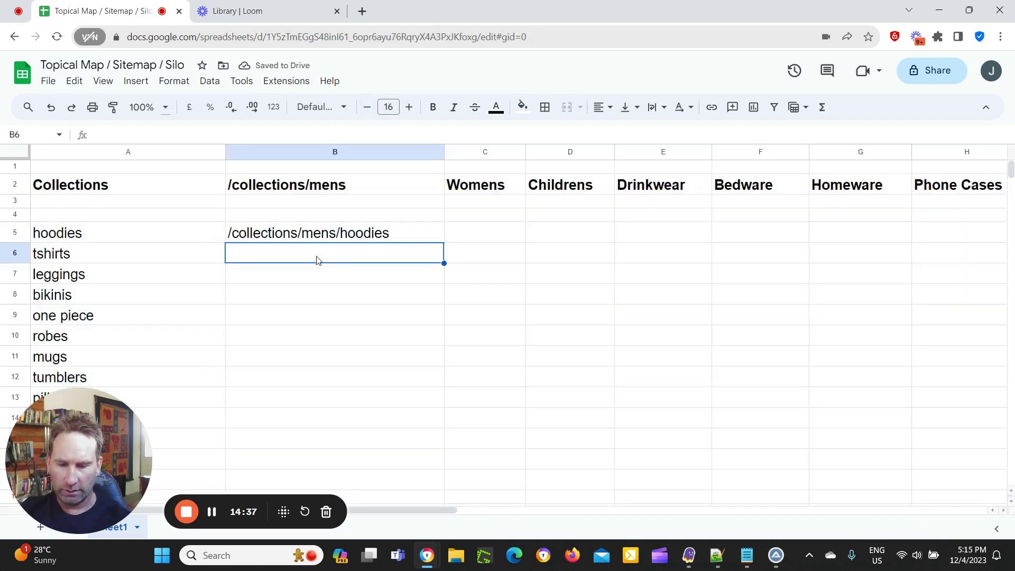
Step: Copy the hoodies path from B5 into B6 and change it to /collections/mens/tshirts
left_click(343, 241)
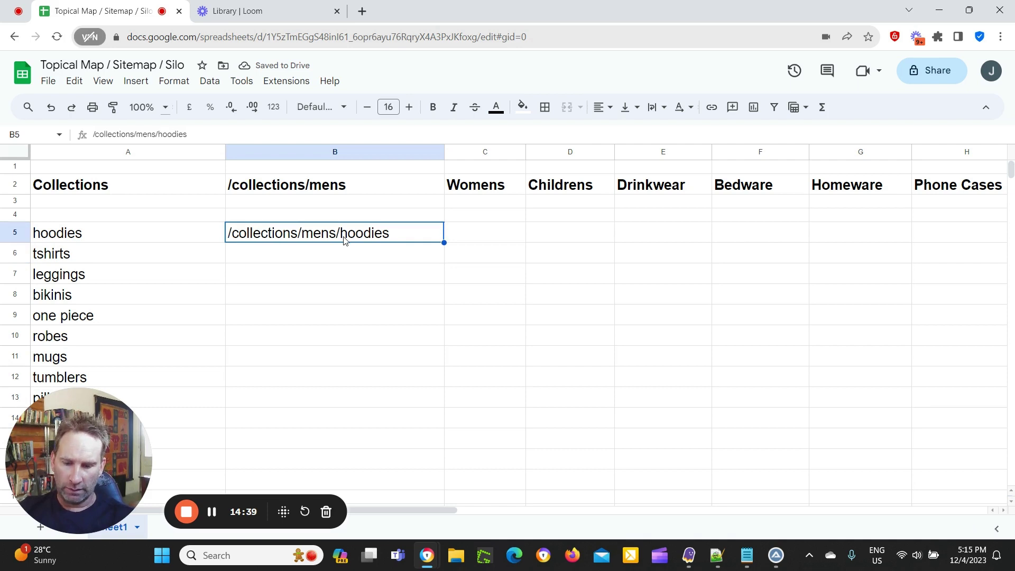
key("ctrl+c")
left_click(355, 266)
key("ctrl+v")
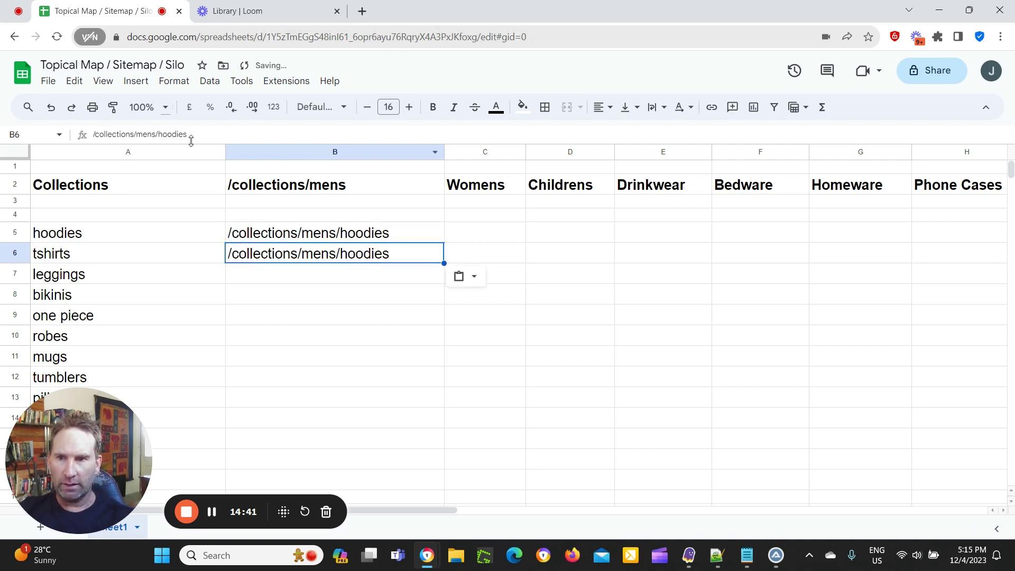
left_click_drag(163, 135, 224, 134)
key("BackSpace")
key("BackSpace")
type("tshirts")
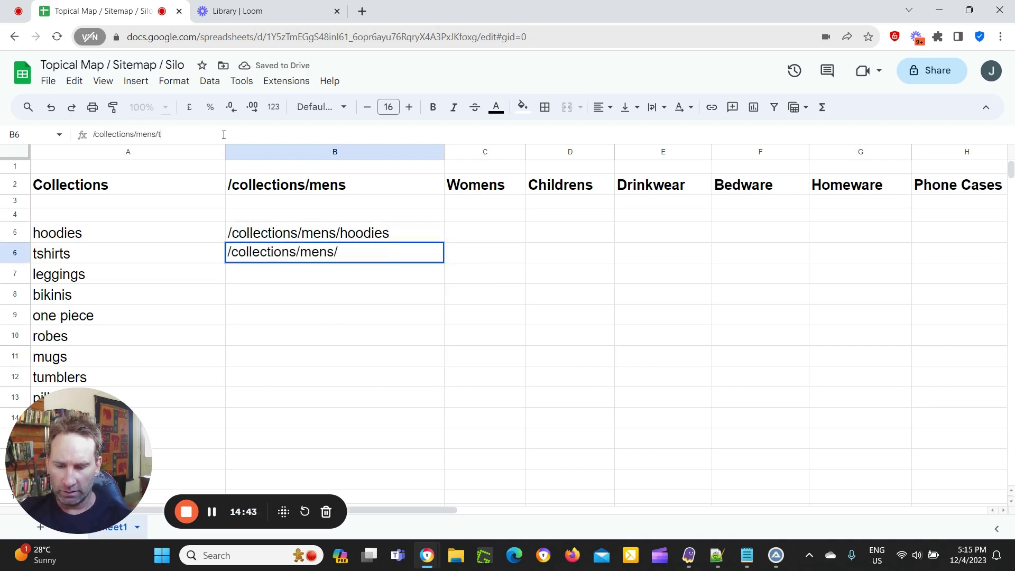
left_click(175, 275)
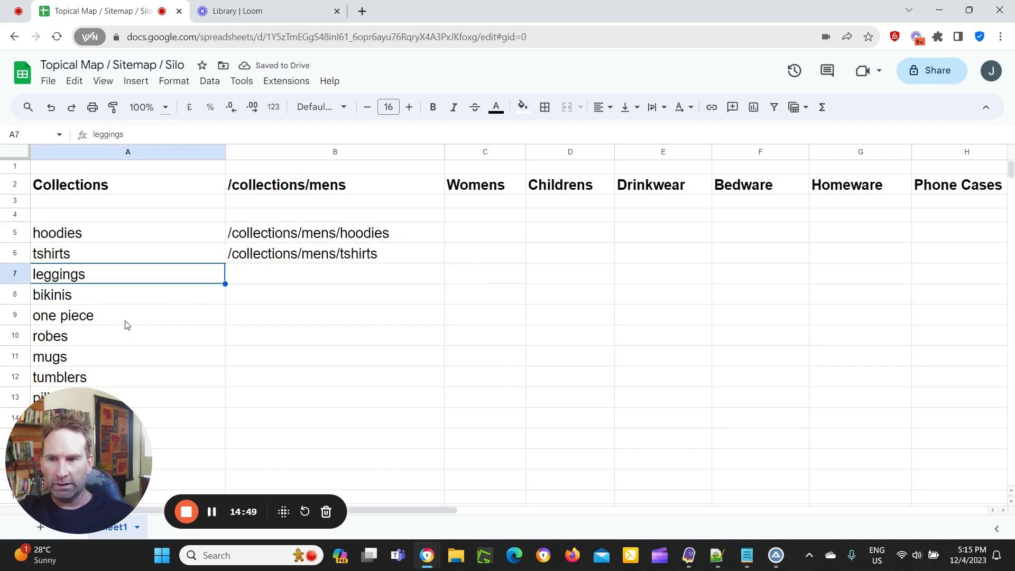
Step: Copy the tshirts path from B6 into B7
scroll(134, 321, "down", 1)
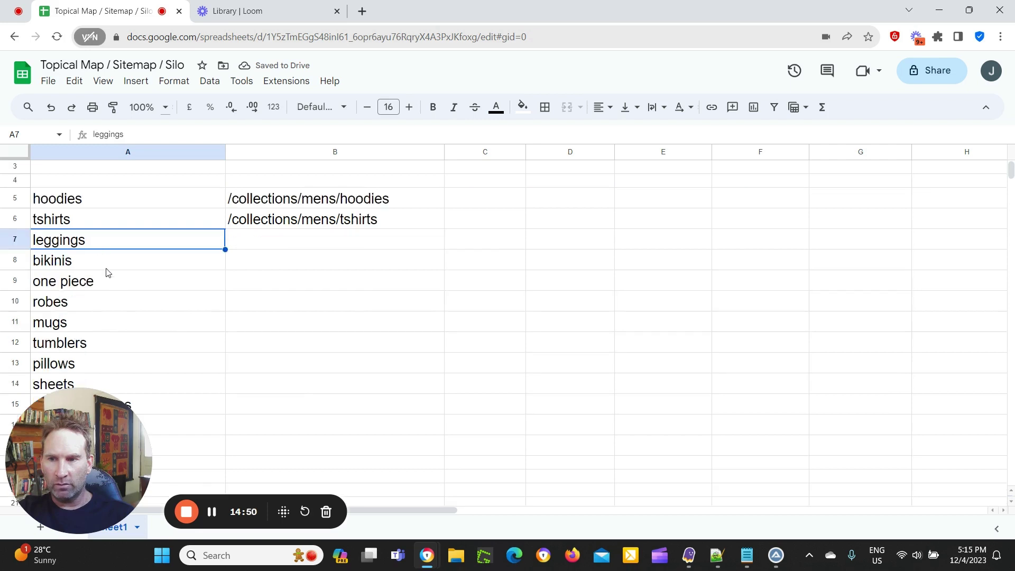
left_click(104, 307)
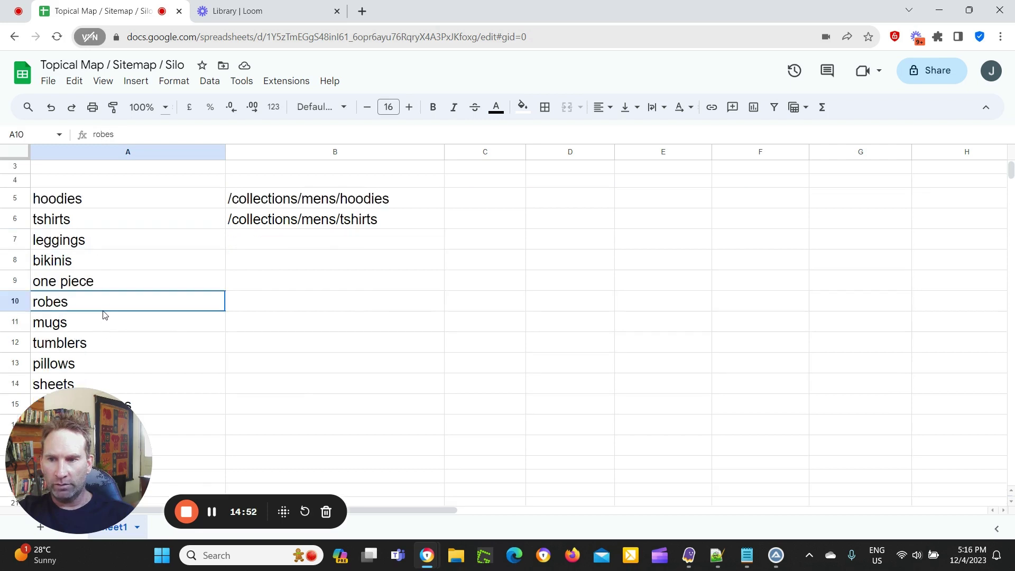
left_click(261, 213)
key("ctrl+c")
left_click(293, 239)
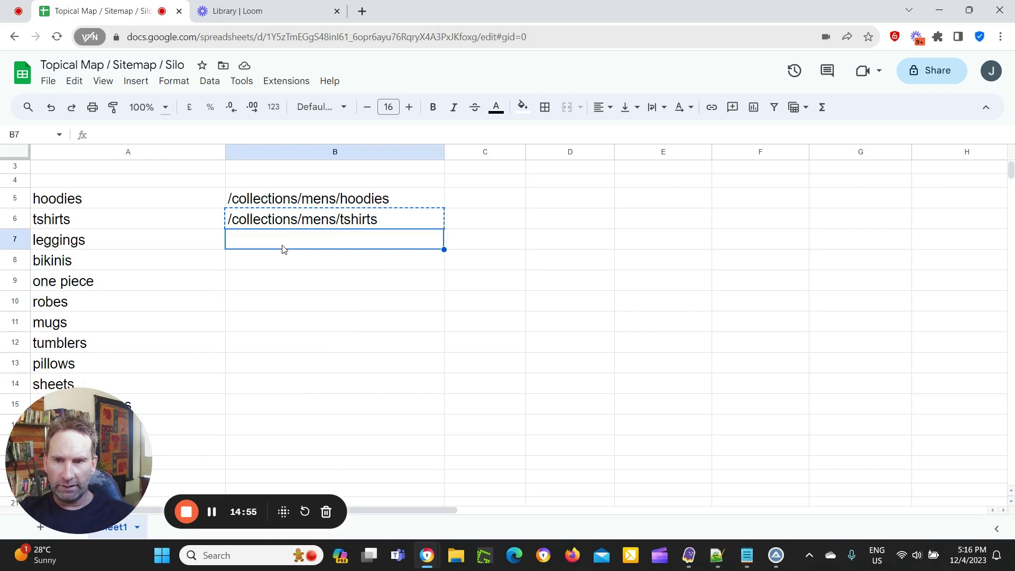
key("ctrl+v")
Step: Change the path in B7 to /collections/mens/robes, using the robes entry in column A
left_click(103, 280)
left_click(100, 301)
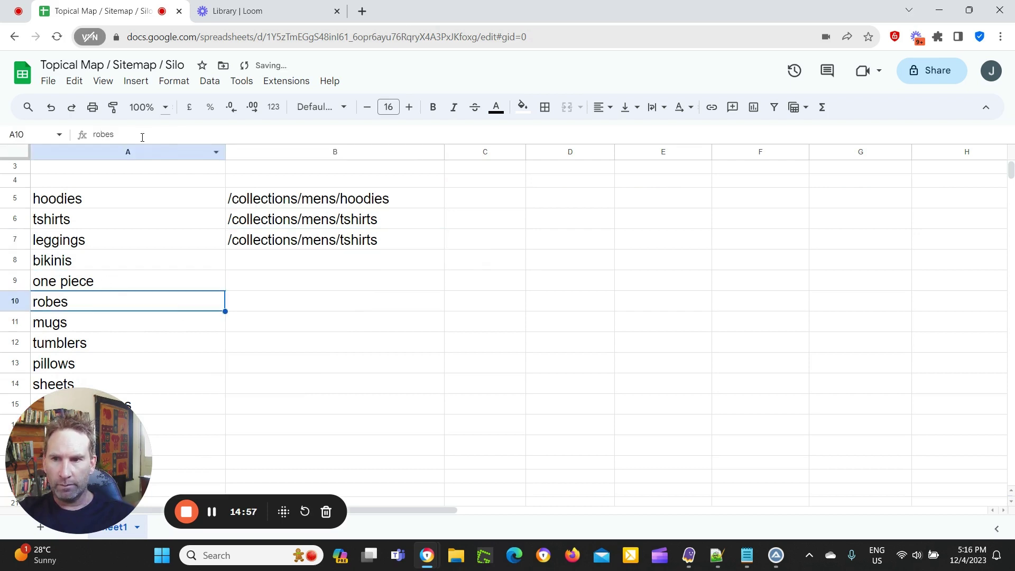
left_click_drag(115, 135, 92, 135)
left_click(380, 242)
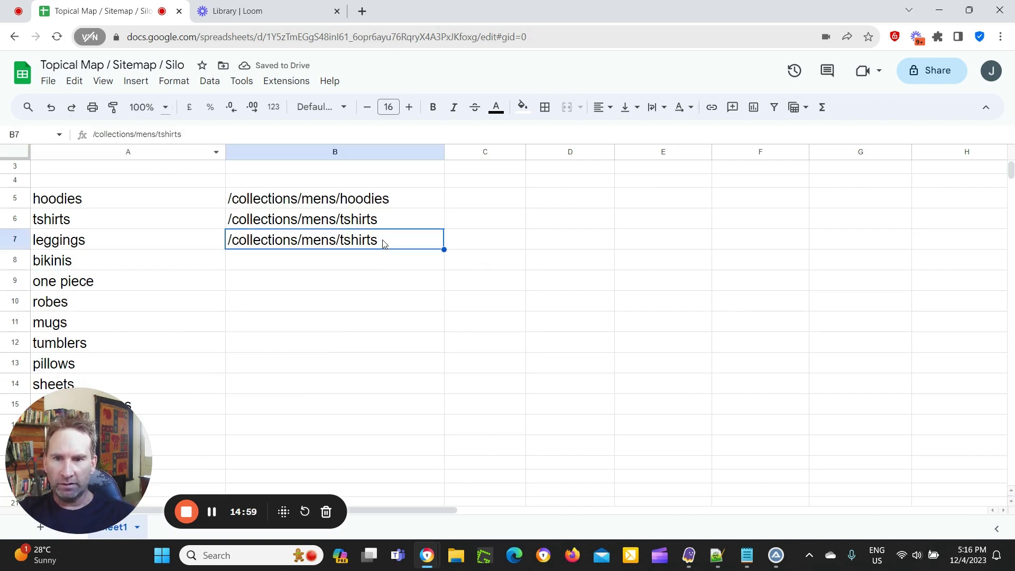
left_click(233, 132)
key("BackSpace")
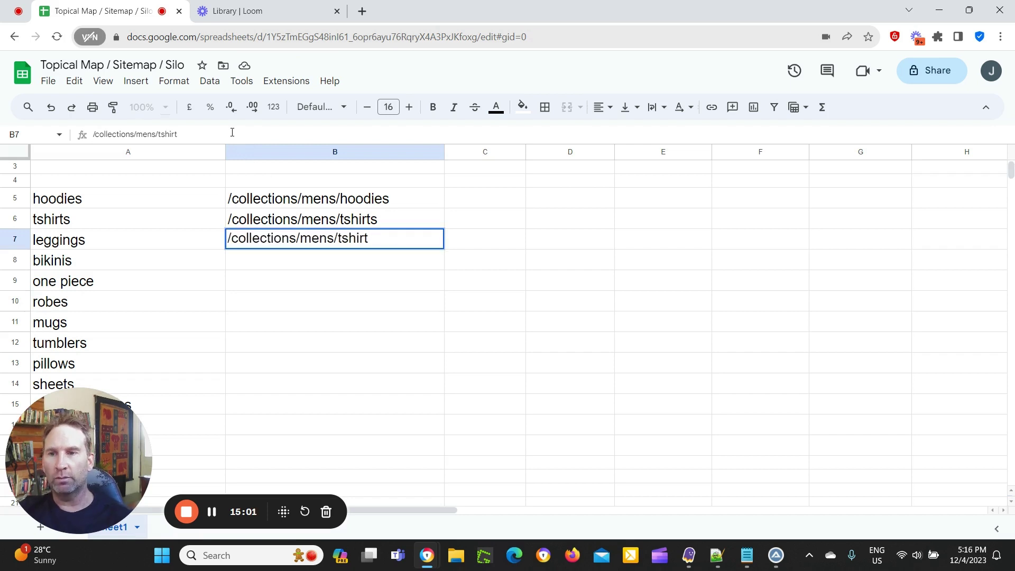
key("BackSpace")
key("BackSpace")
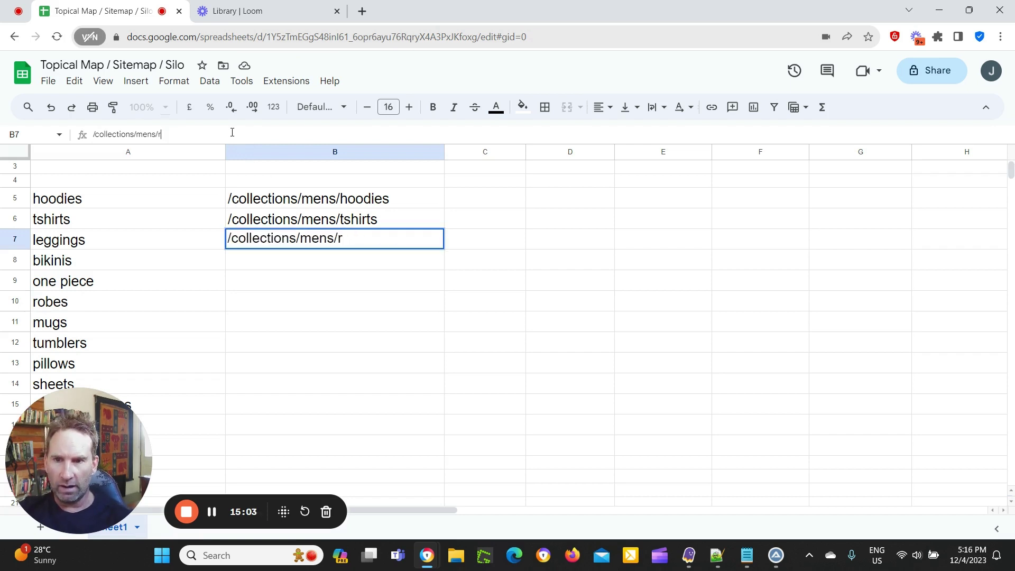
type("rboes")
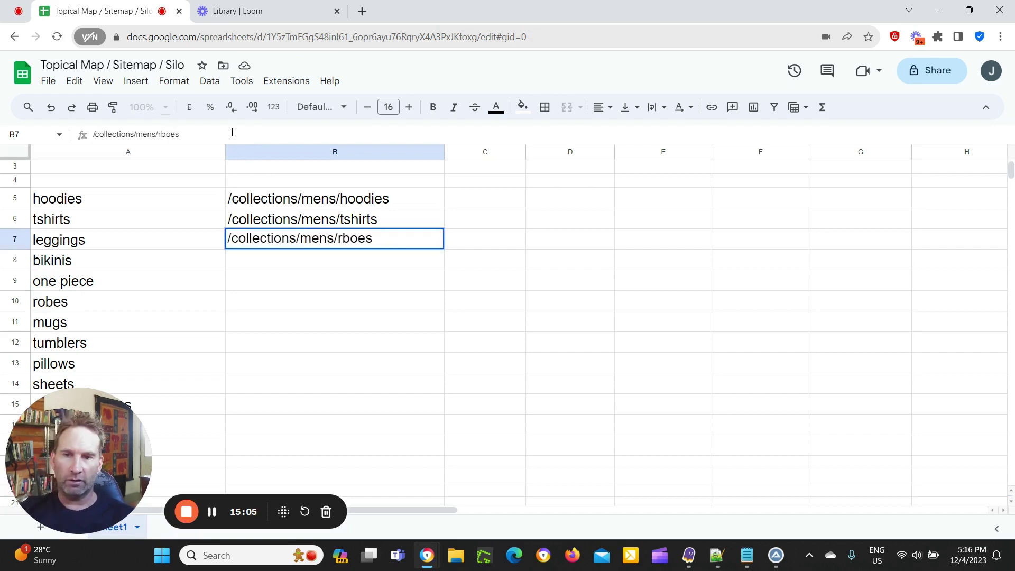
key("BackSpace")
key("BackSpace")
key("BackSpace")
key("BackSpace")
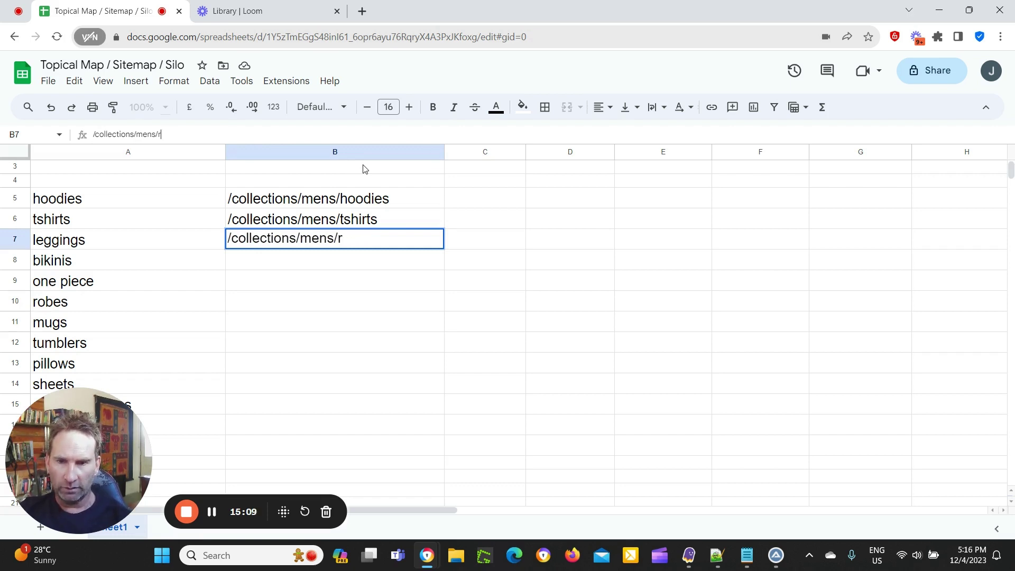
type("obes")
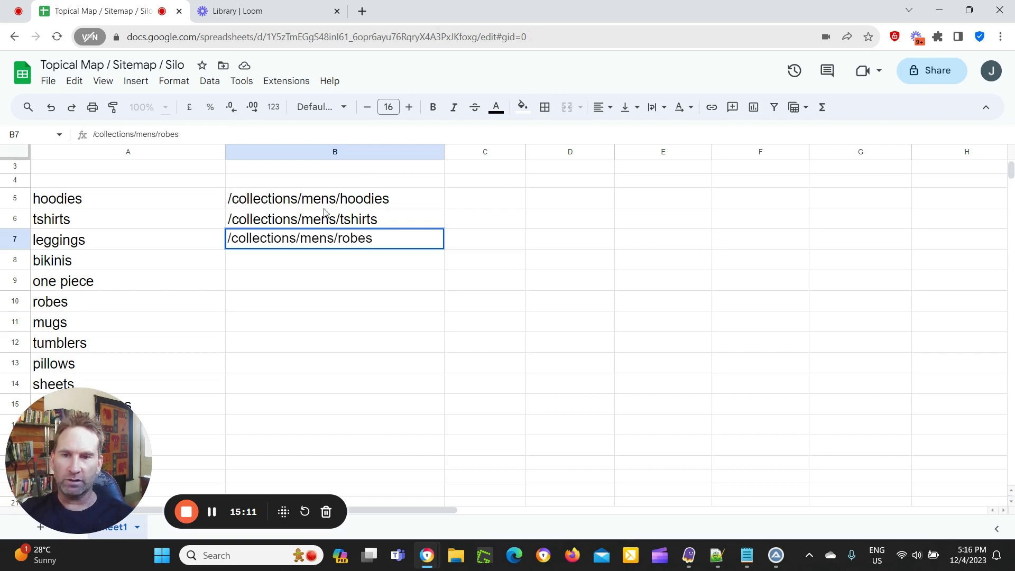
key("Return")
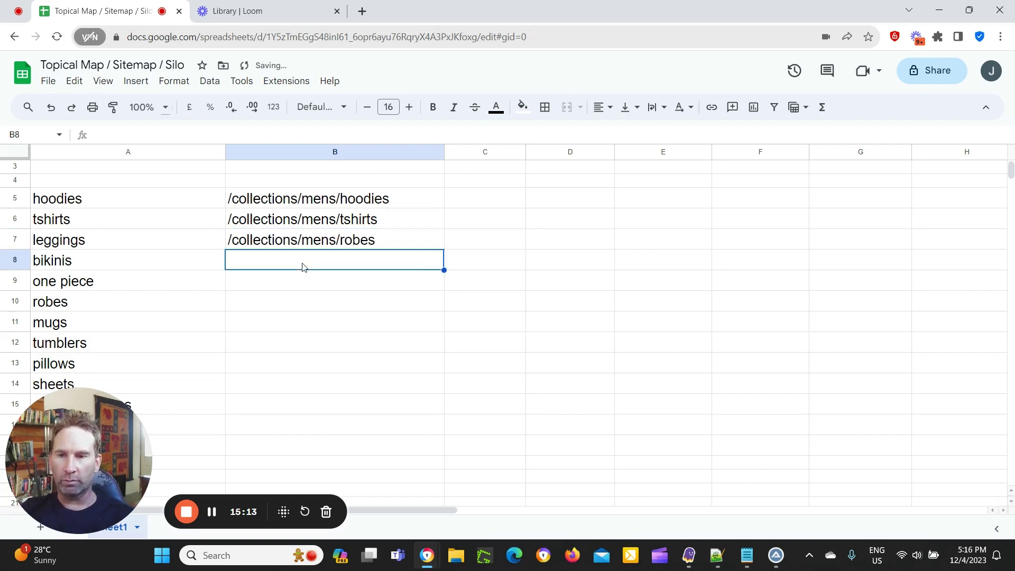
Step: Switch to the Semrush window, examine the "mens hoodies" keyword variations with their intent, volume and difficulty, and move the window off the spreadsheet
scroll(135, 329, "down", 1)
scroll(136, 328, "down", 1)
scroll(129, 328, "up", 3)
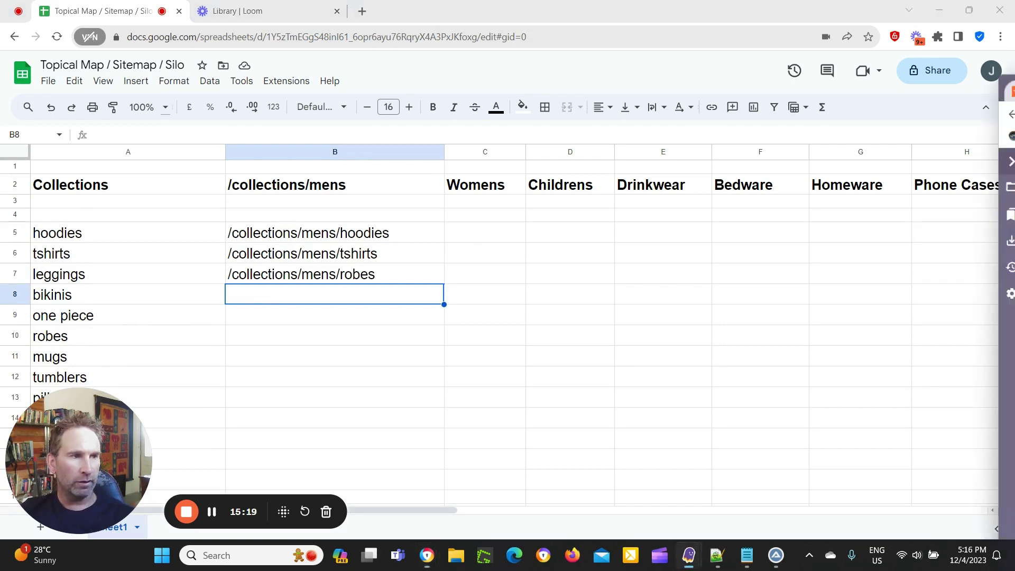
key("alt+Tab")
left_click_drag(671, 37, 660, 21)
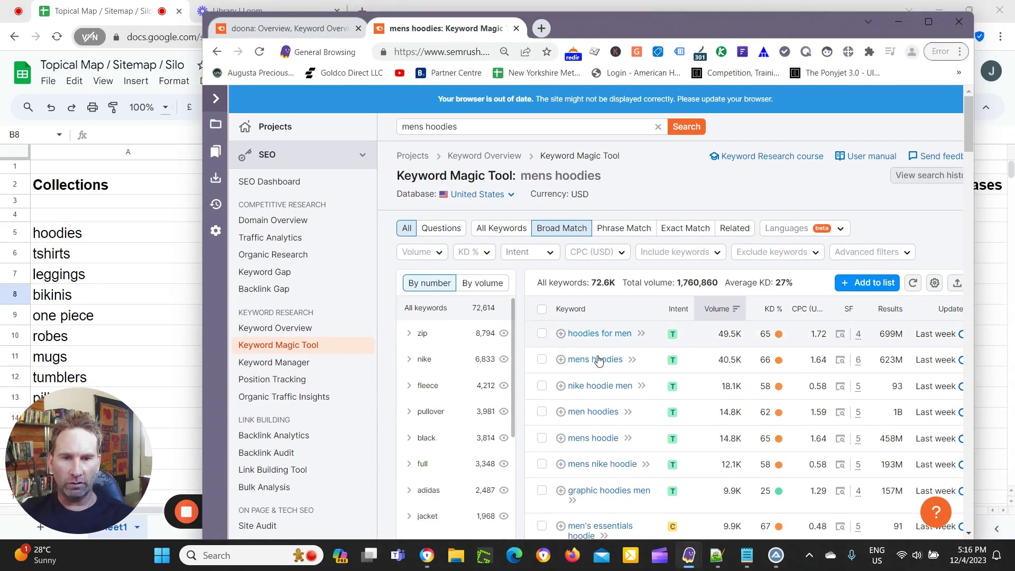
scroll(669, 303, "down", 1)
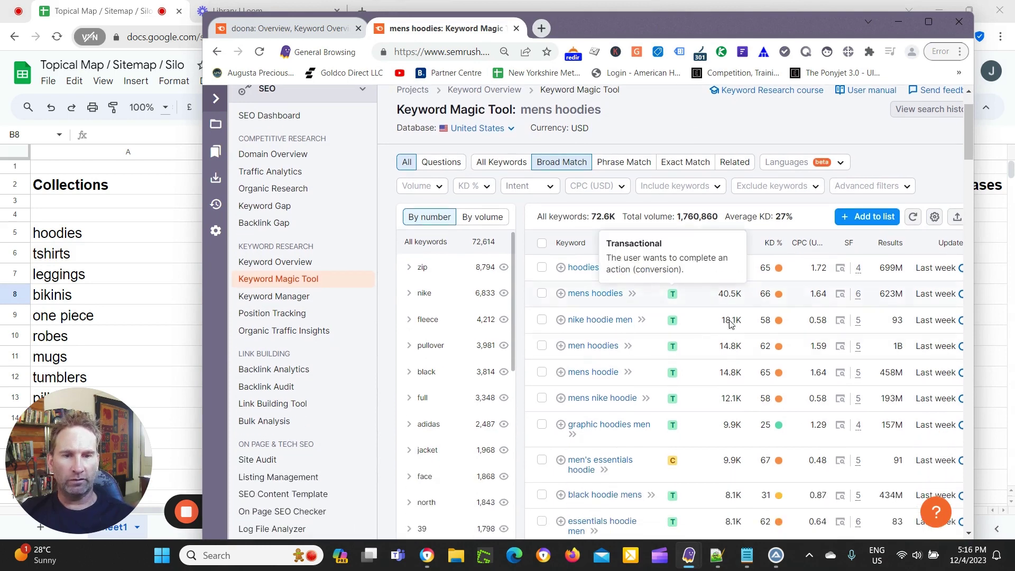
scroll(682, 286, "down", 2)
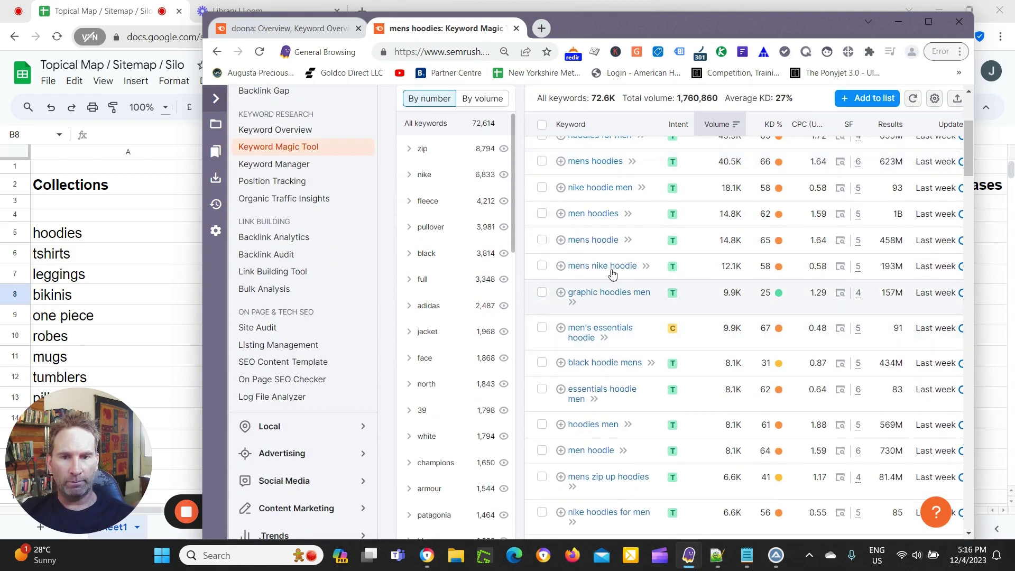
scroll(612, 306, "down", 1)
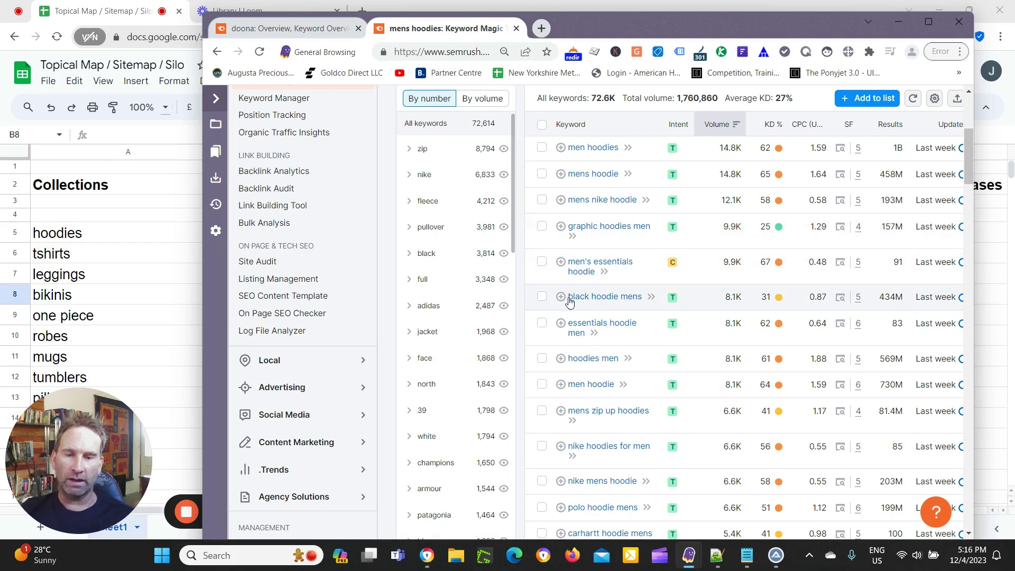
left_click_drag(568, 297, 640, 294)
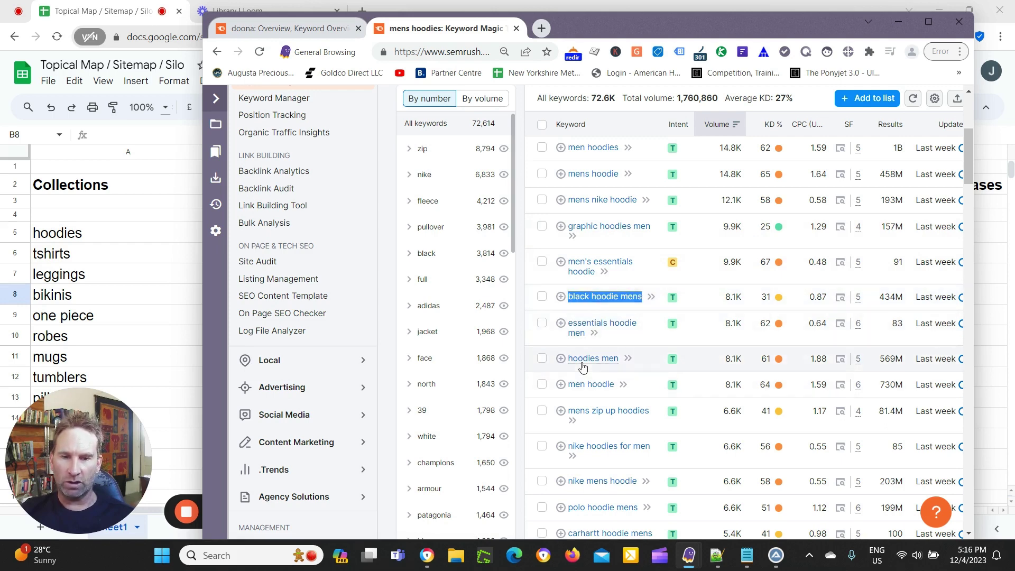
scroll(585, 421, "down", 1)
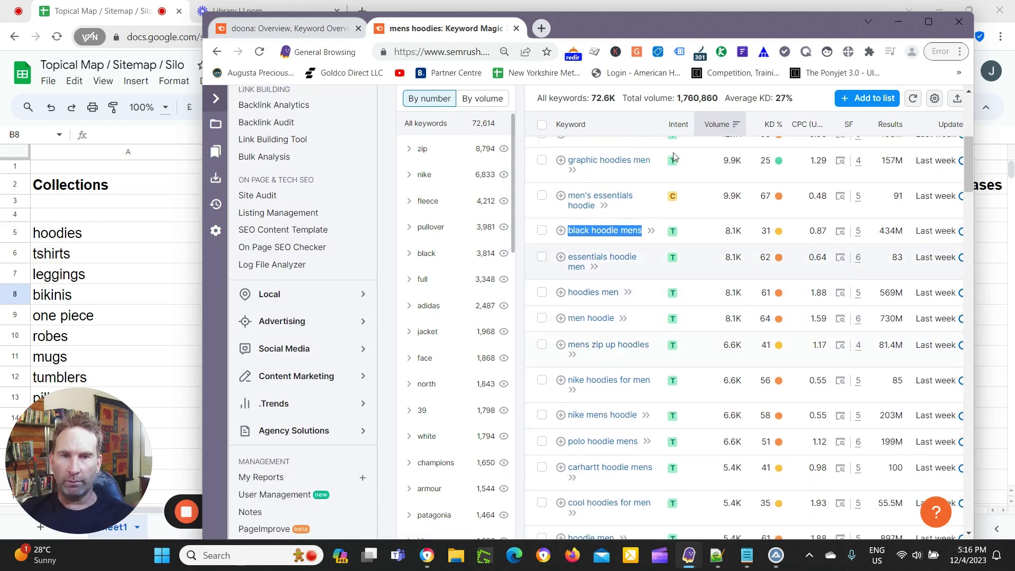
left_click_drag(643, 24, 1014, 13)
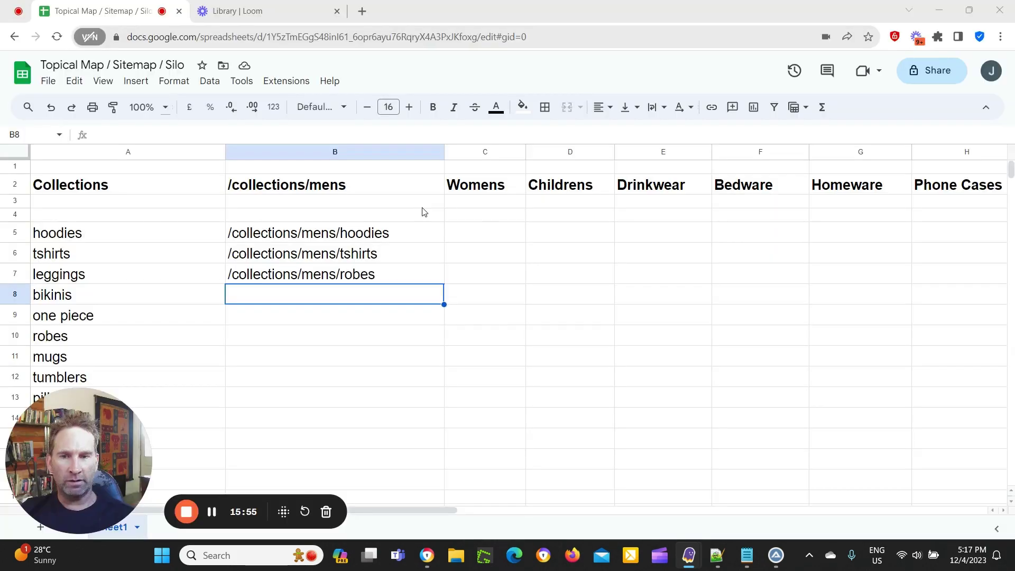
Step: Paste the copied tshirts path into B7 and B8
left_click(317, 294)
left_click(312, 279)
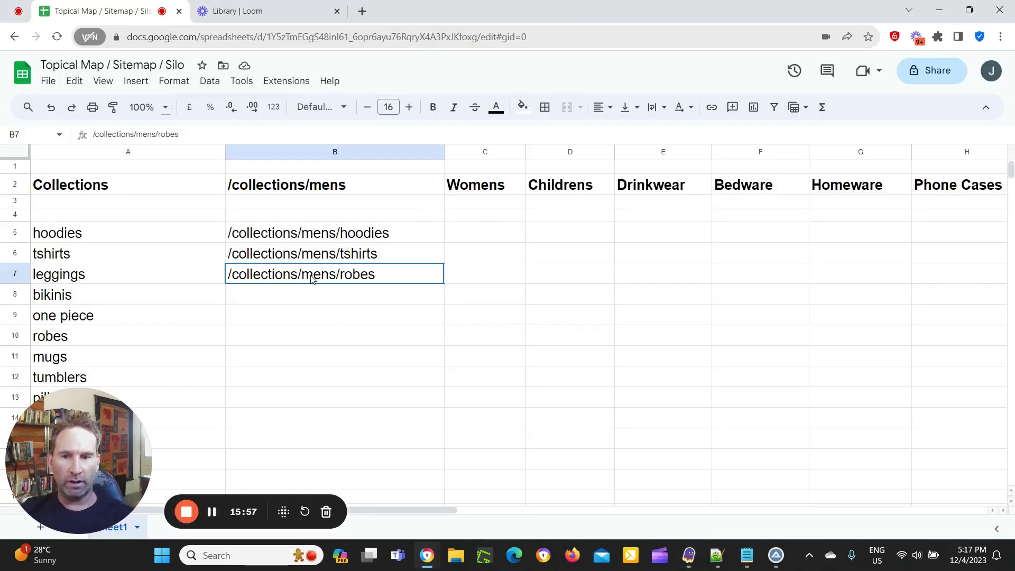
key("ctrl+v")
left_click(312, 304)
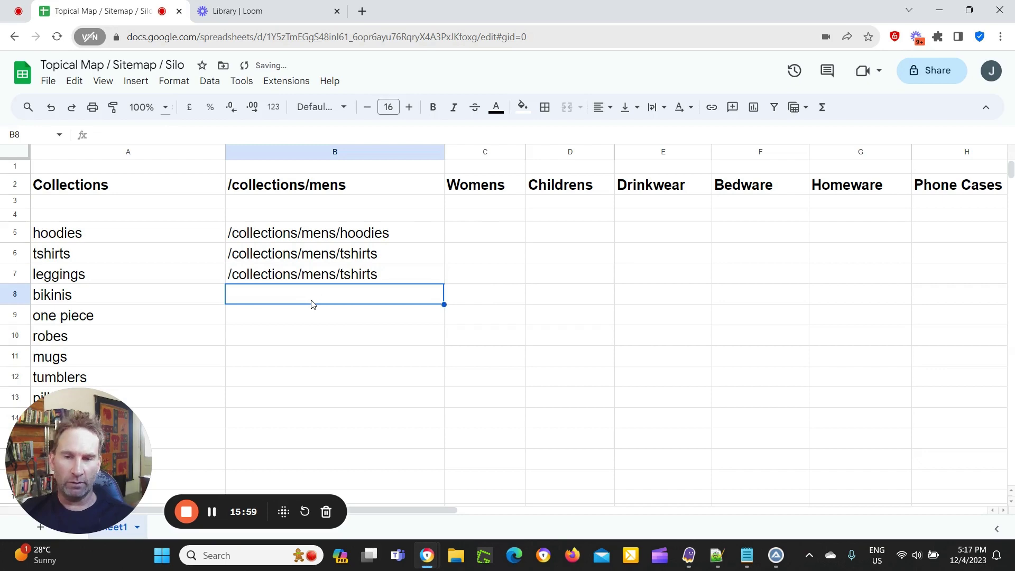
key("super")
key("Escape")
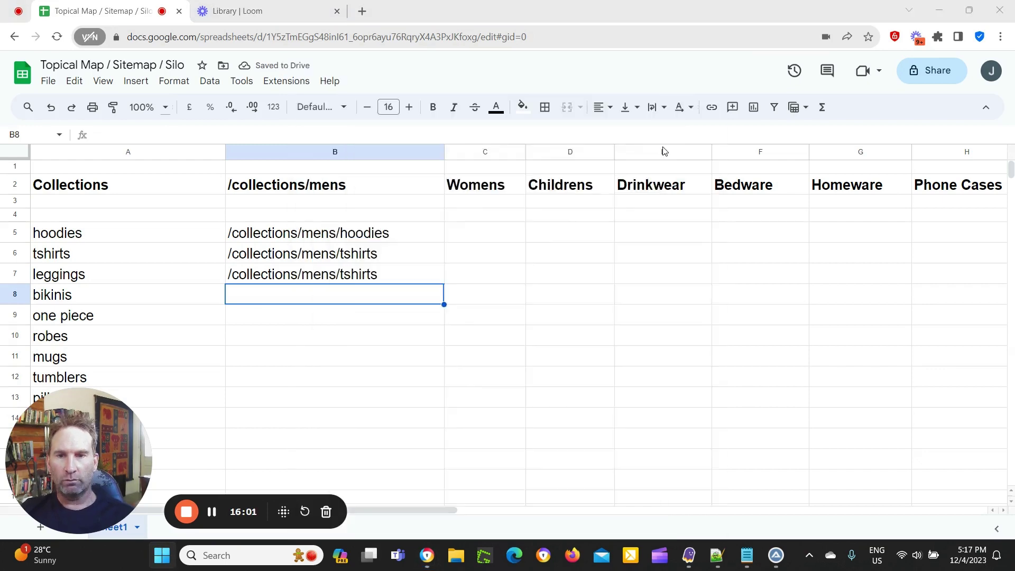
key("alt+space")
key("ctrl+v")
left_click(905, 294)
left_click(823, 360)
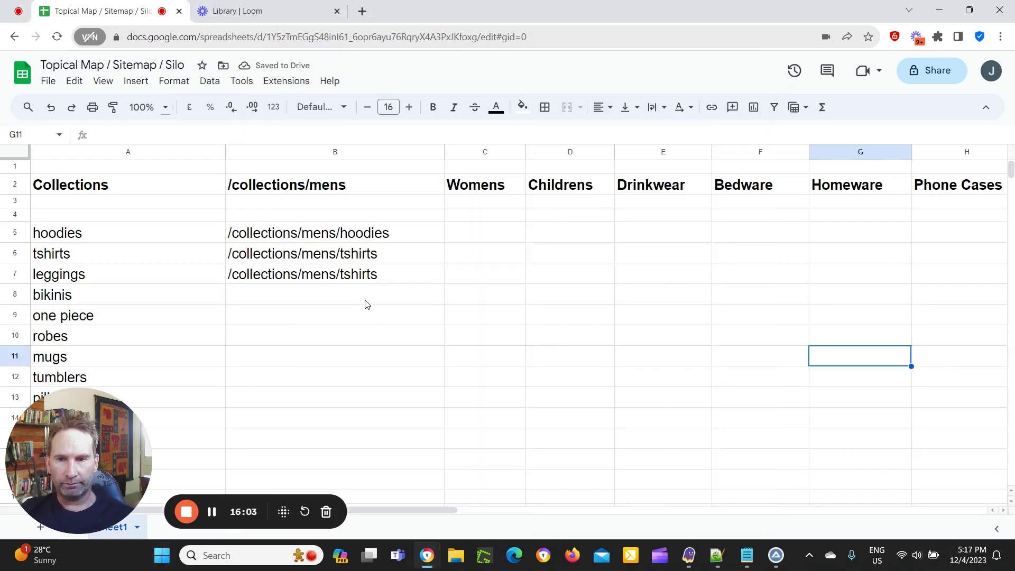
left_click(367, 301)
key("ctrl+v")
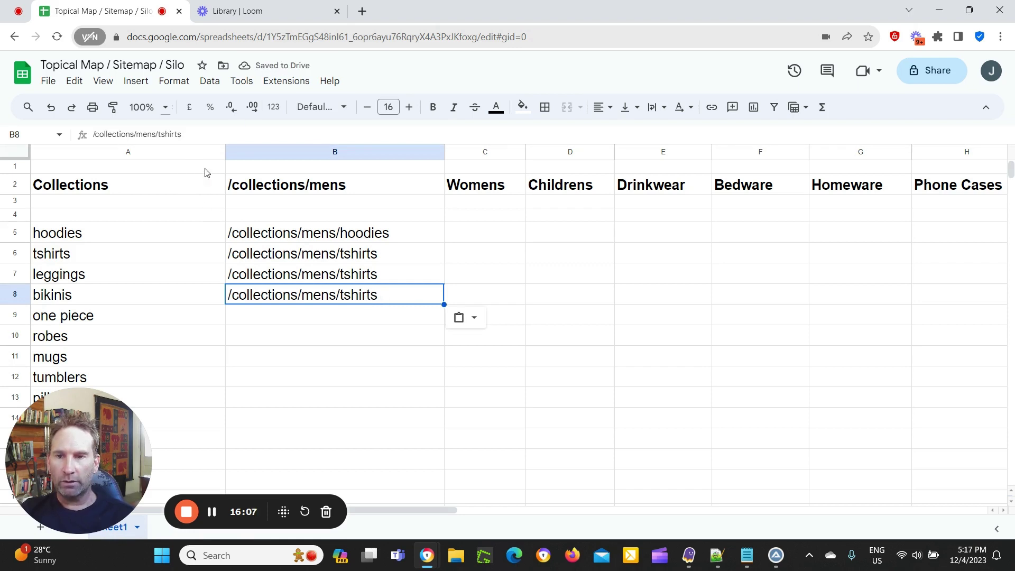
Step: Change the path in B8 to /collections/mens/hoodies-zip-up
left_click(193, 132)
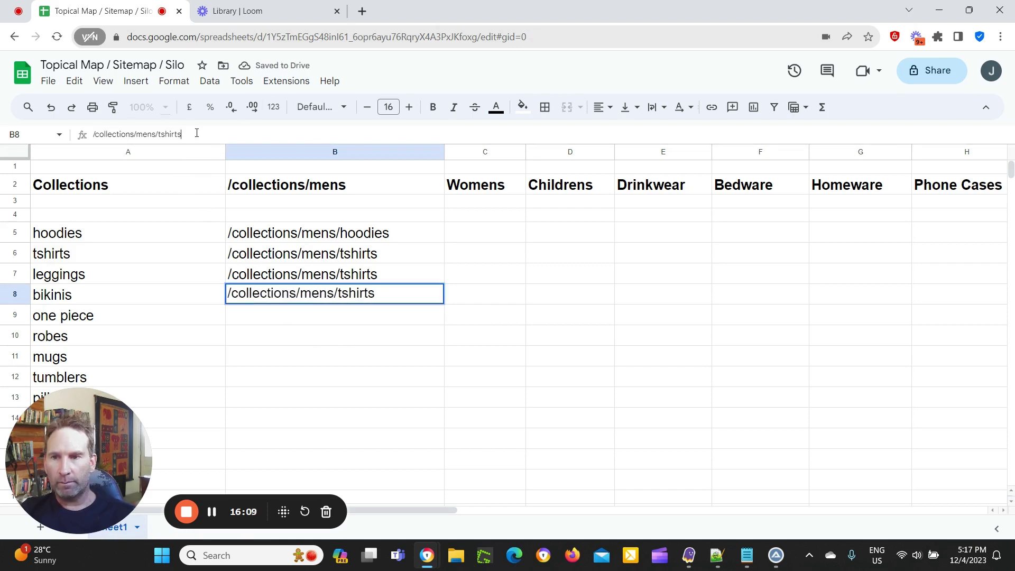
key("BackSpace")
key("BackSpace")
key("BackSpace")
key("BackSpace")
key("BackSpace")
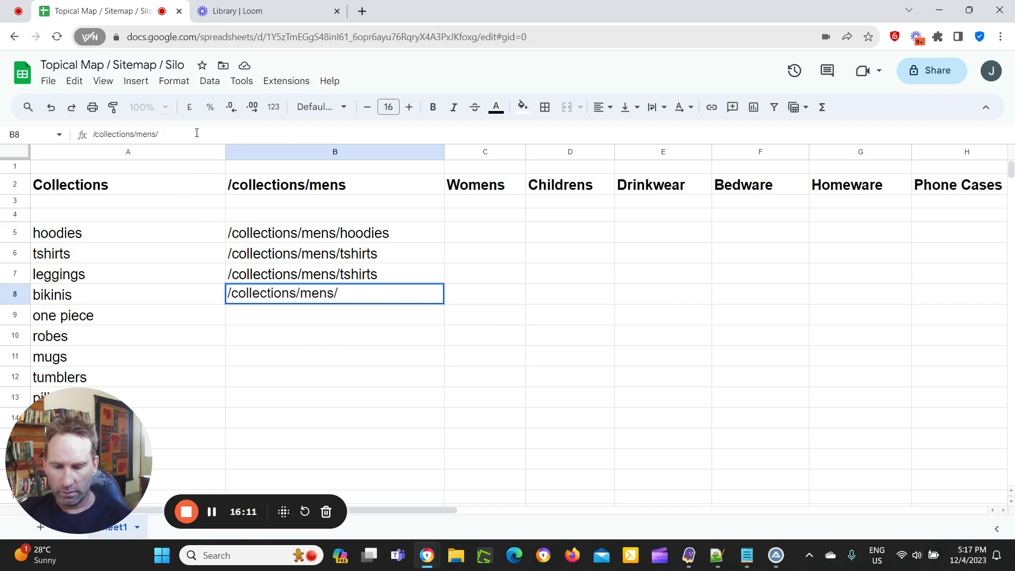
type("hoodies-")
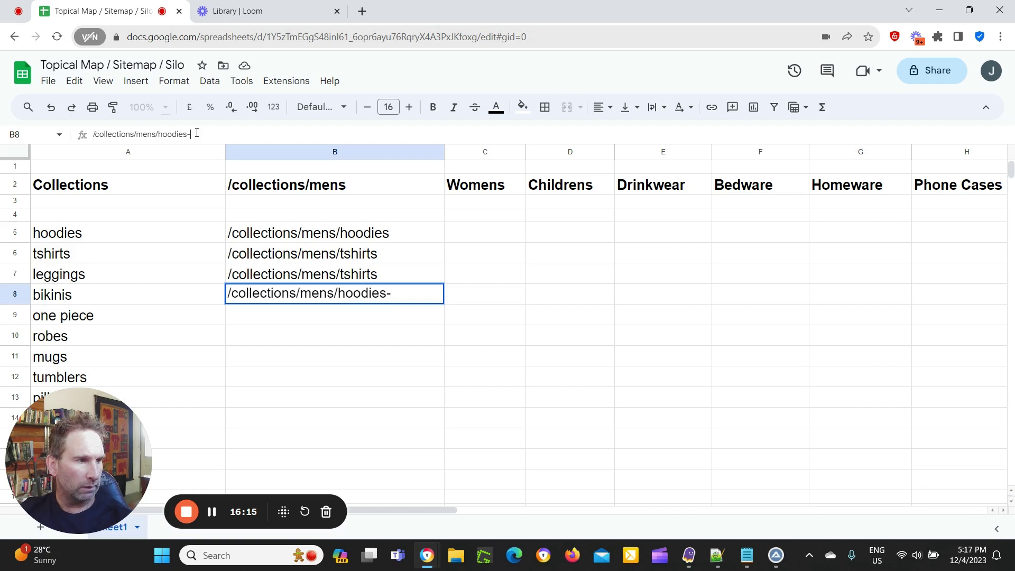
type("zip")
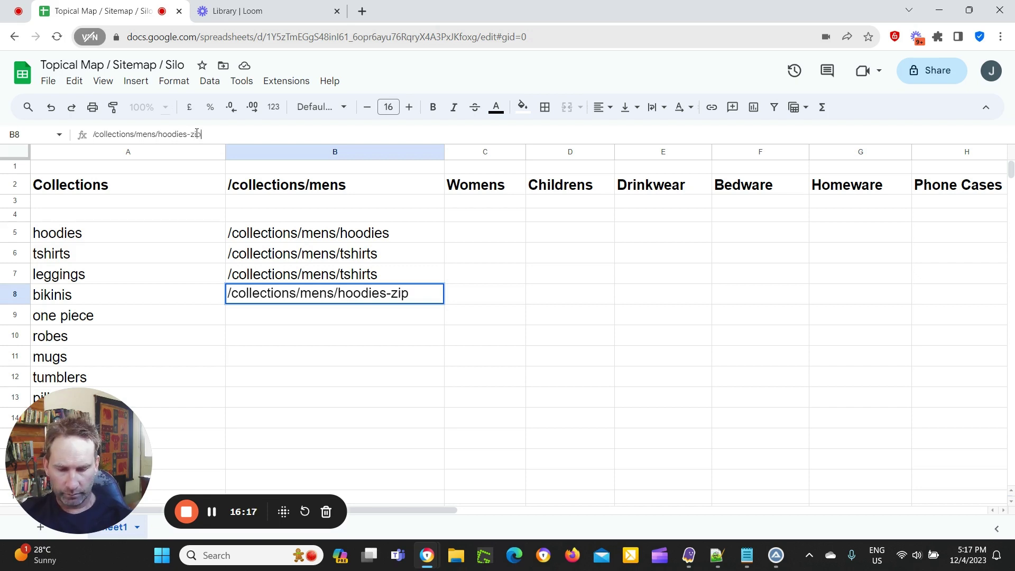
type("-up")
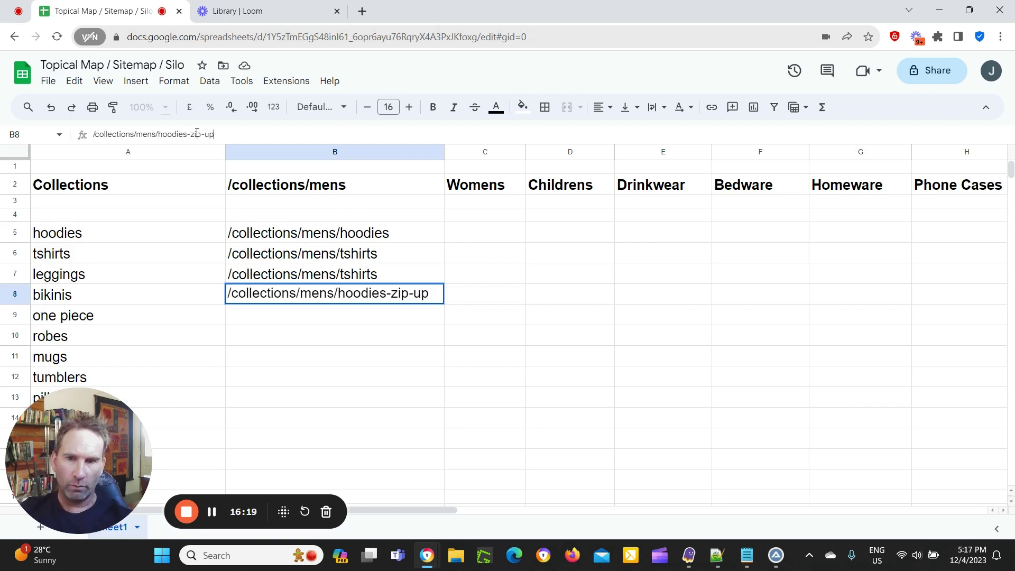
left_click(349, 385)
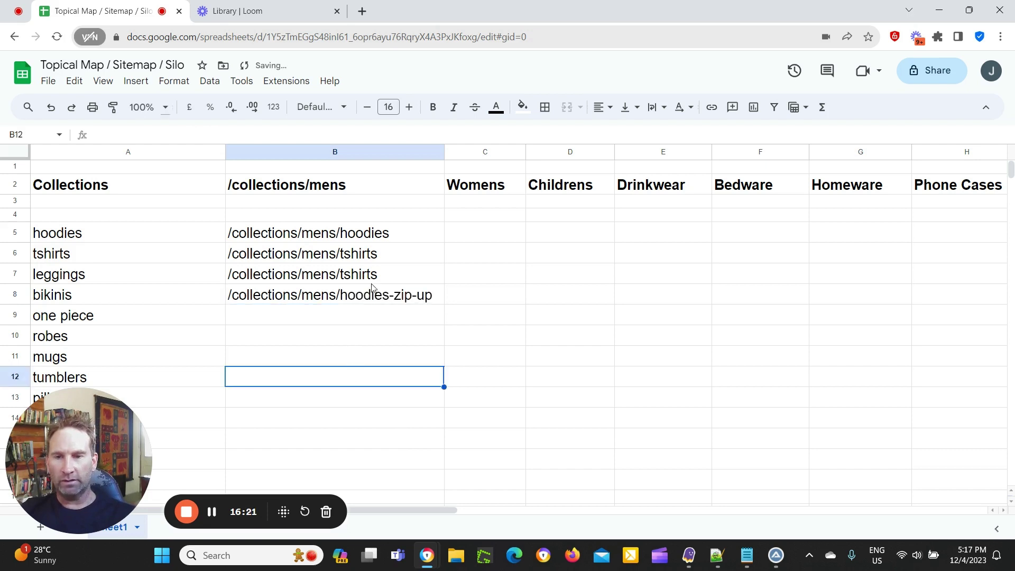
Step: Check the zip-up wording against the Semrush mens hoodies keywords and change the path in B8 to /collections/mens/zip-up-hoodies
left_click(434, 296)
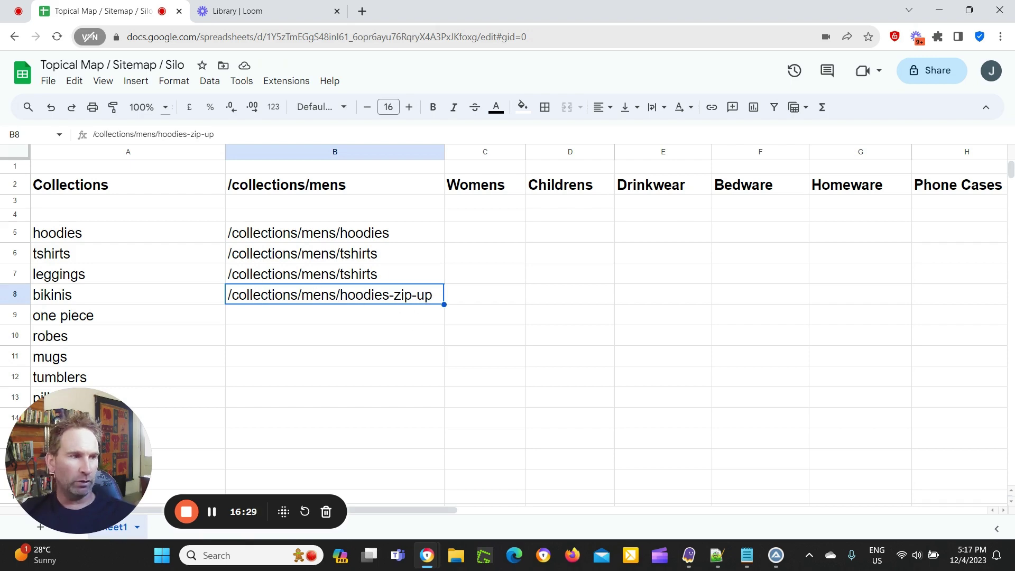
key("alt+Tab")
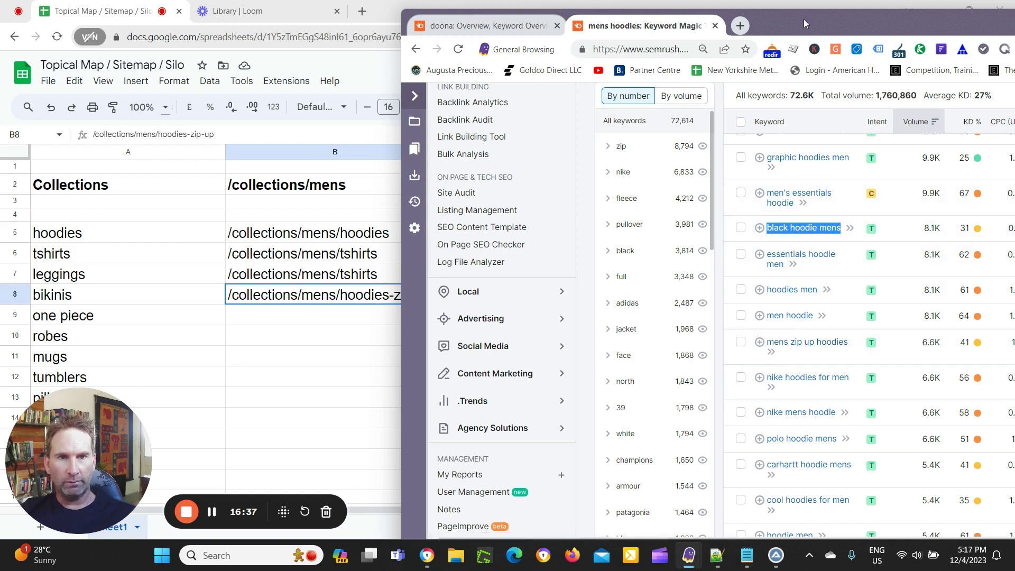
key("alt+Tab")
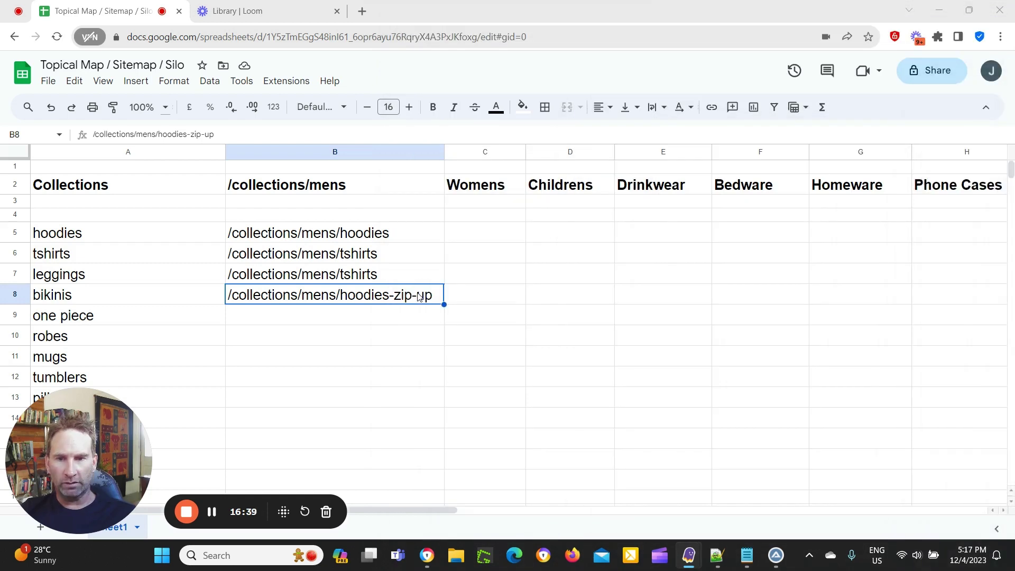
left_click(247, 132)
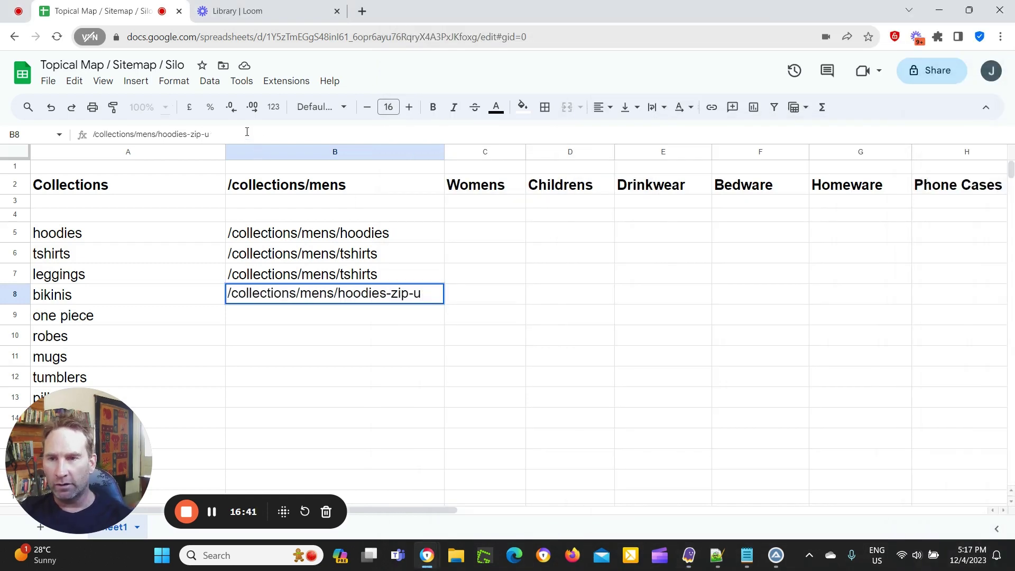
key("BackSpace")
key("BackSpace")
key("BackSpace")
key("BackSpace")
key("BackSpace")
key("BackSpace")
key("BackSpace")
key("BackSpace")
key("BackSpace")
key("BackSpace")
key("BackSpace")
key("BackSpace")
key("BackSpace")
type("zip-")
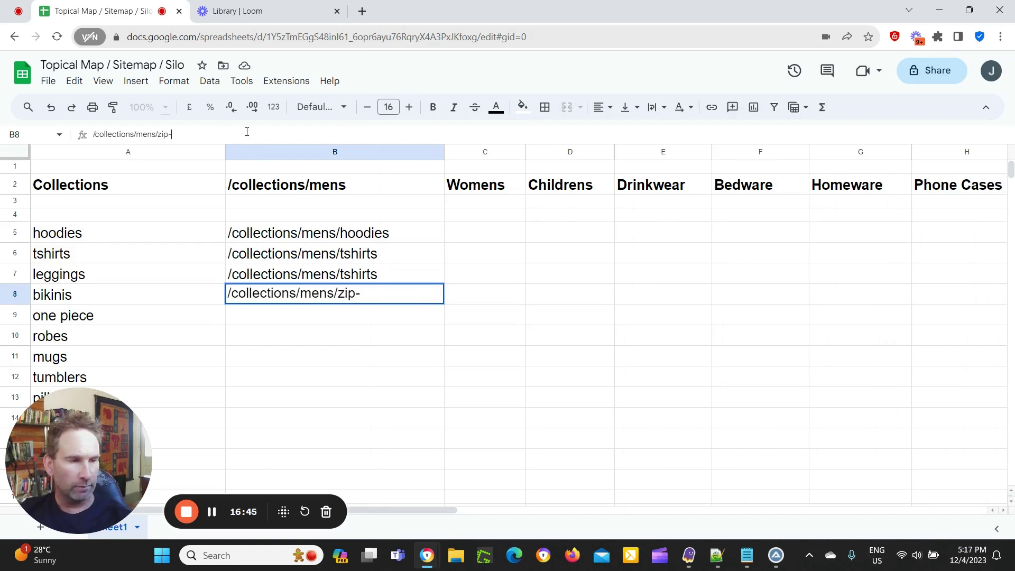
type("hooides")
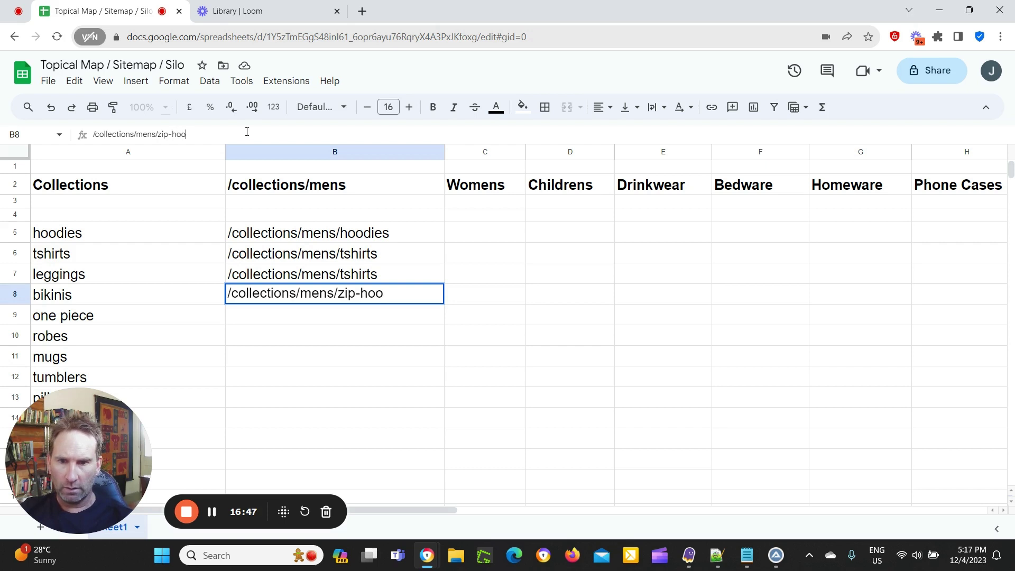
key("BackSpace")
key("BackSpace")
key("BackSpace")
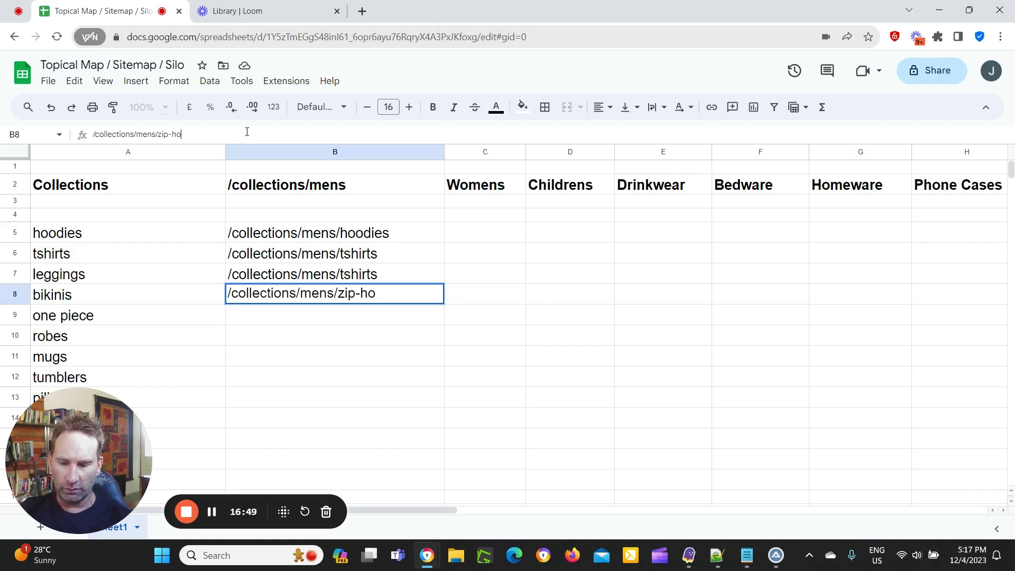
type("0")
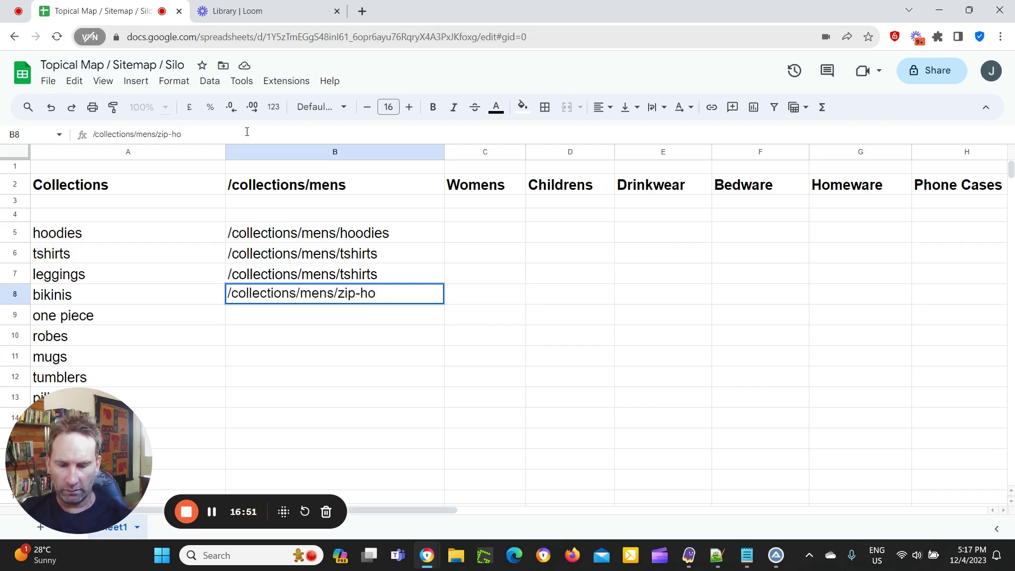
type("o")
type("dies")
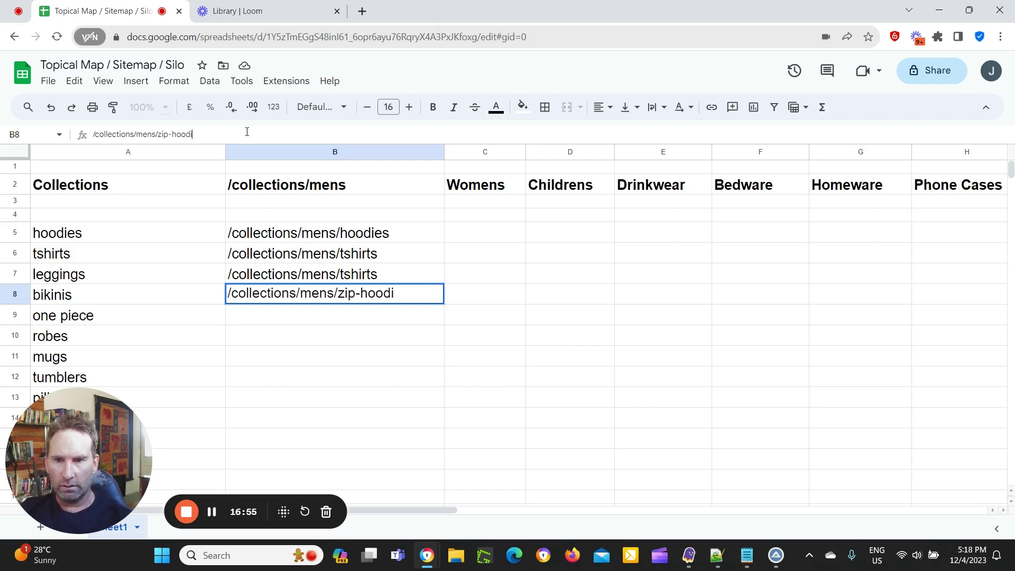
key("BackSpace")
key("BackSpace")
type("up")
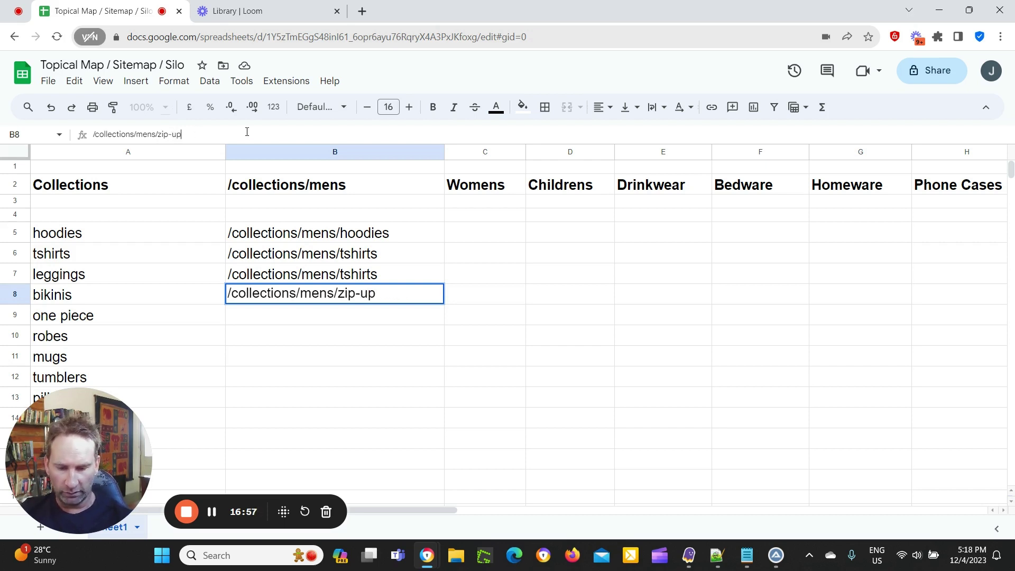
type("-hoodies")
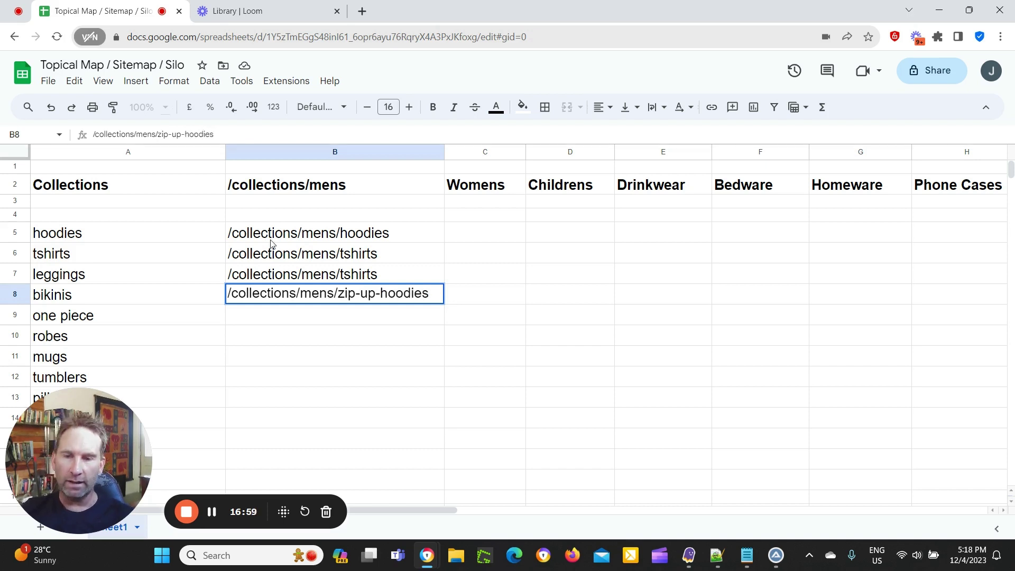
left_click(311, 336)
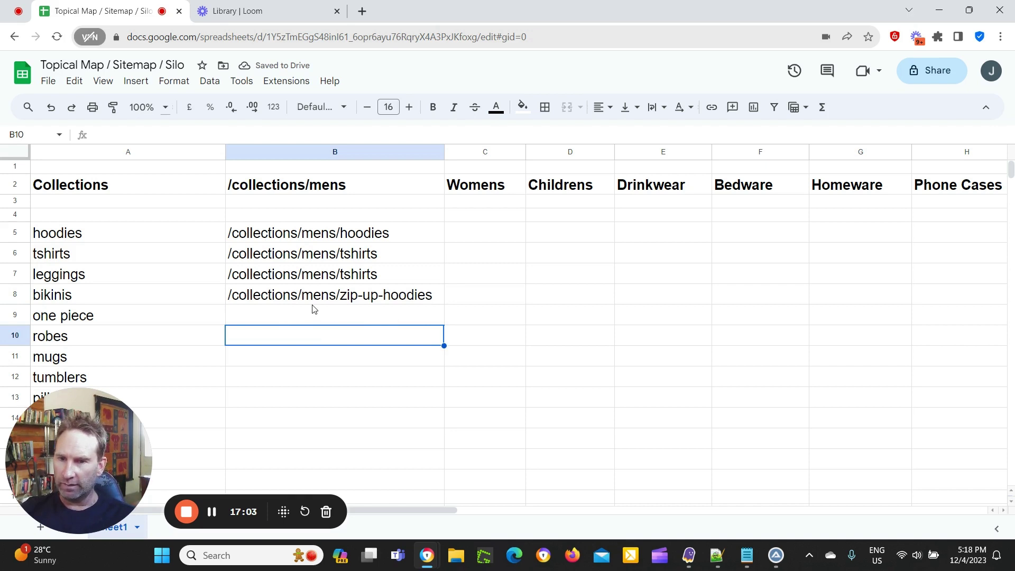
left_click(309, 295)
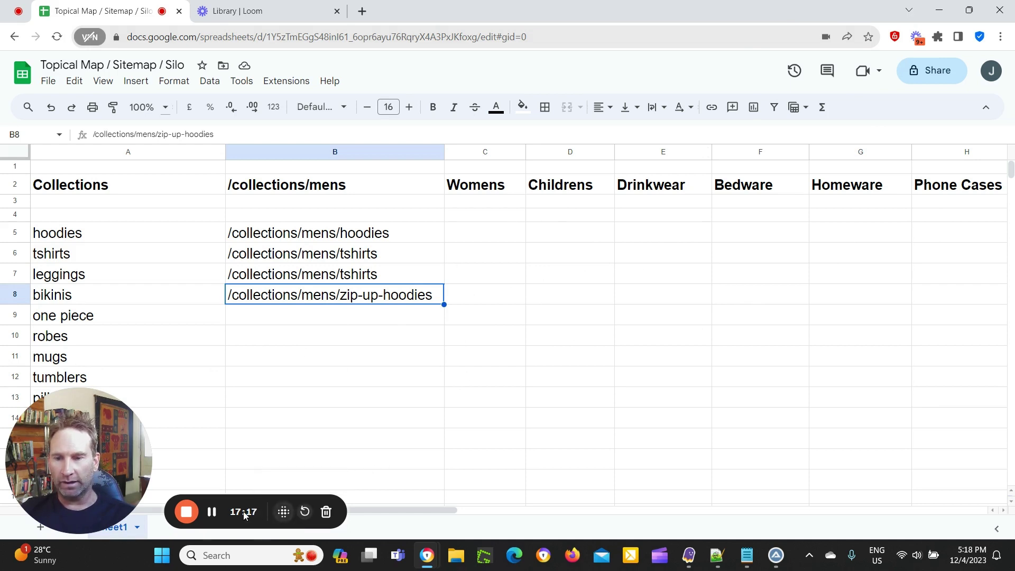
left_click(212, 513)
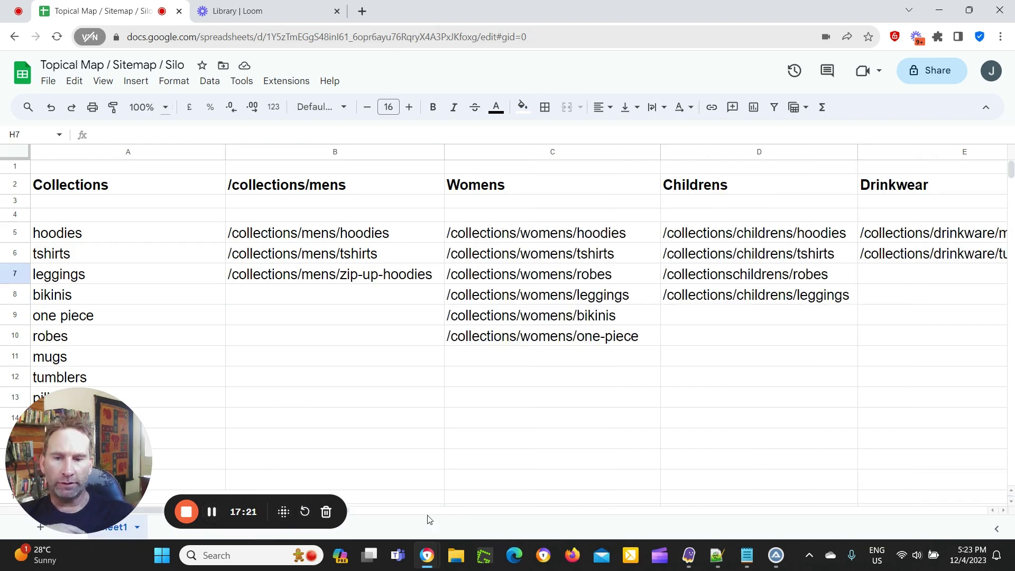
mouse_move(390, 512)
left_mouse_down()
mouse_move(360, 512)
mouse_move(377, 506)
left_mouse_up()
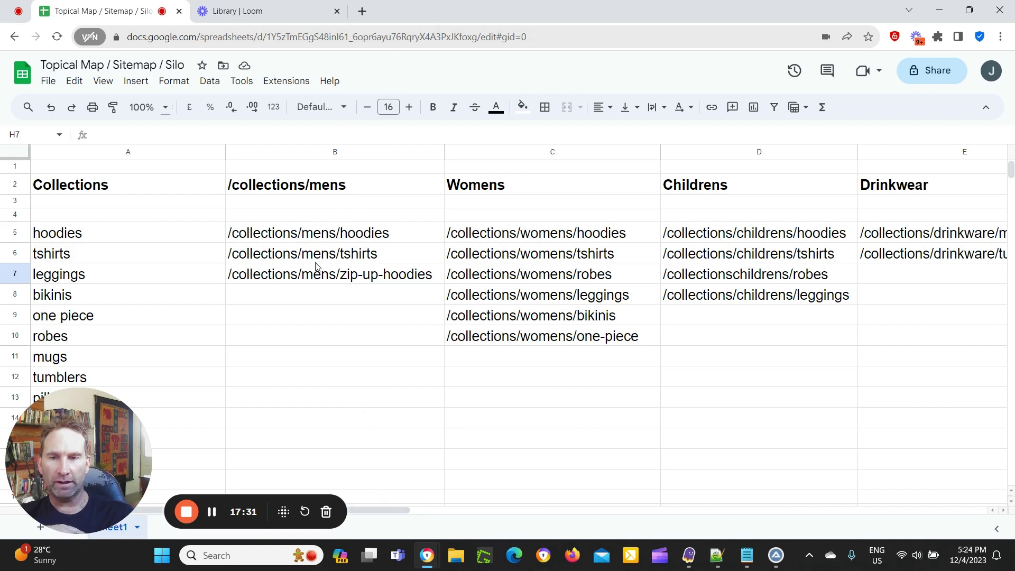
Step: Examine the collection paths listed under Womens, Childrens, Drinkwear, Bedware, Homeware and Phone Cases
left_click_drag(521, 237, 542, 341)
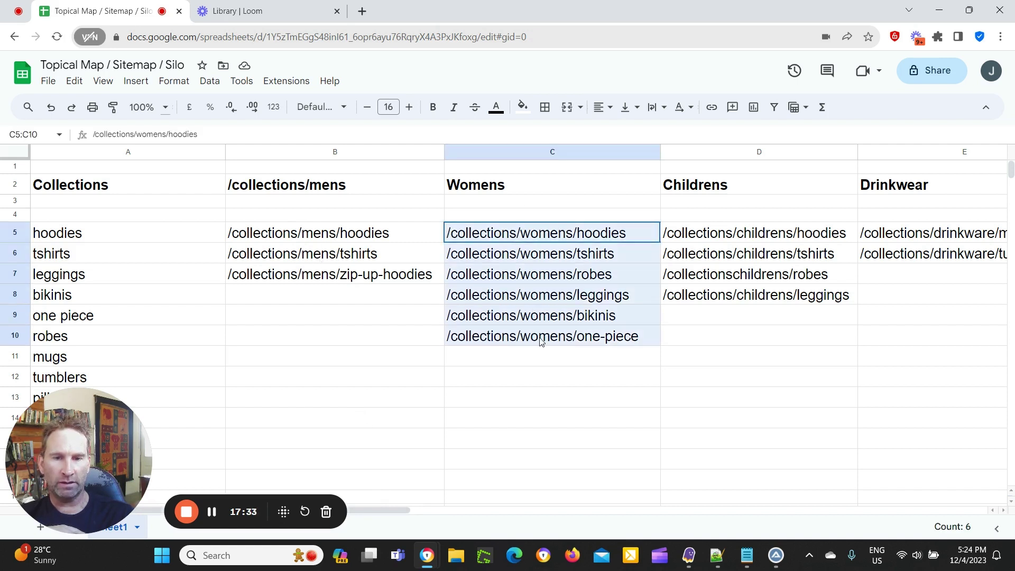
left_click_drag(714, 236, 735, 302)
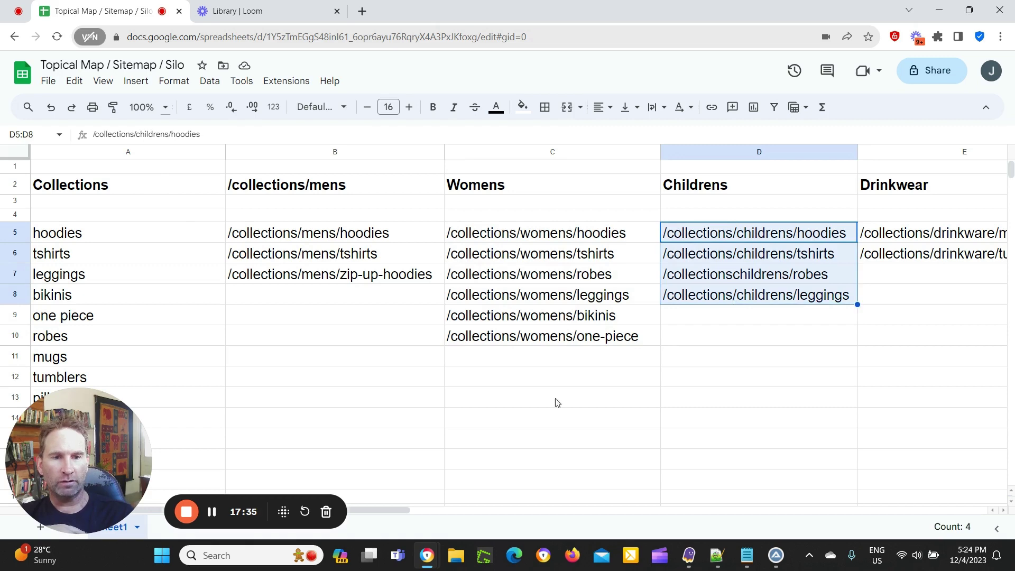
left_click_drag(375, 512, 456, 513)
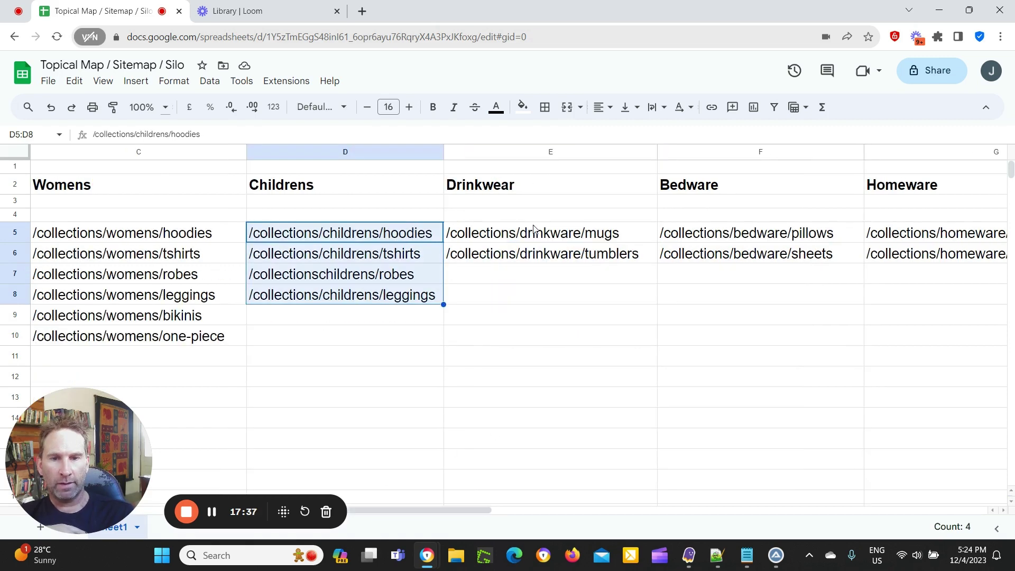
left_click_drag(533, 229, 547, 253)
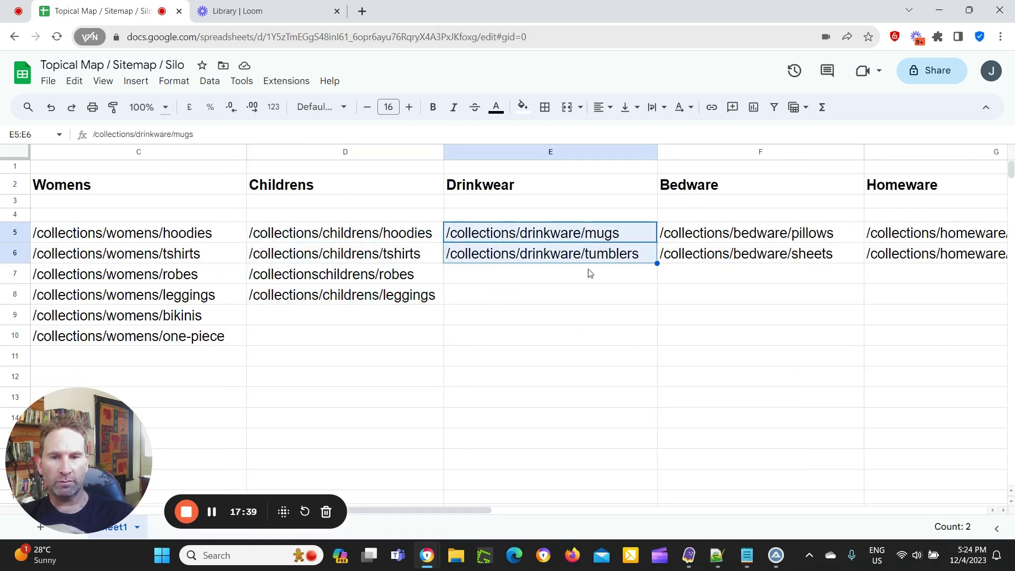
left_click(729, 238)
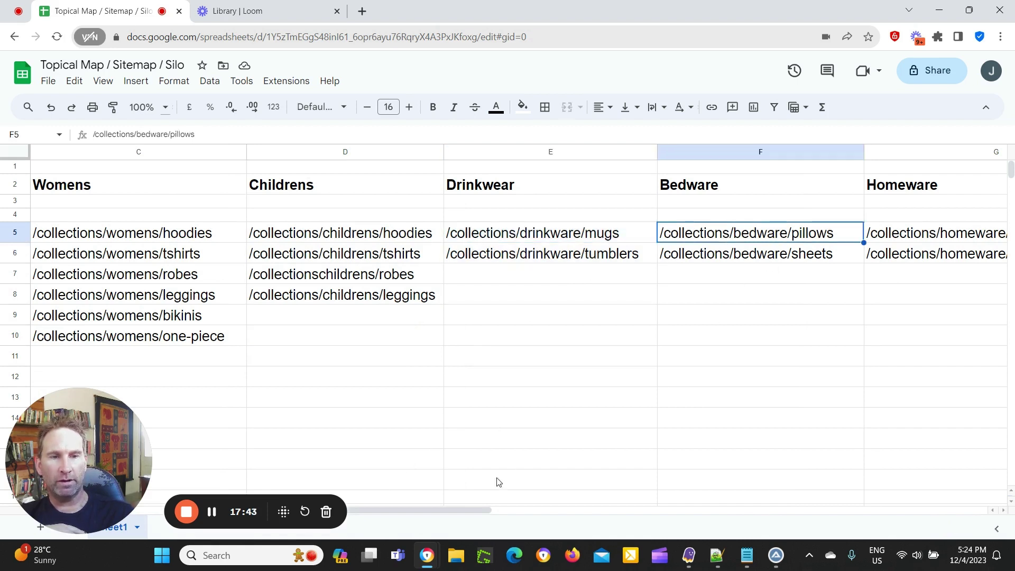
left_click_drag(396, 516, 498, 516)
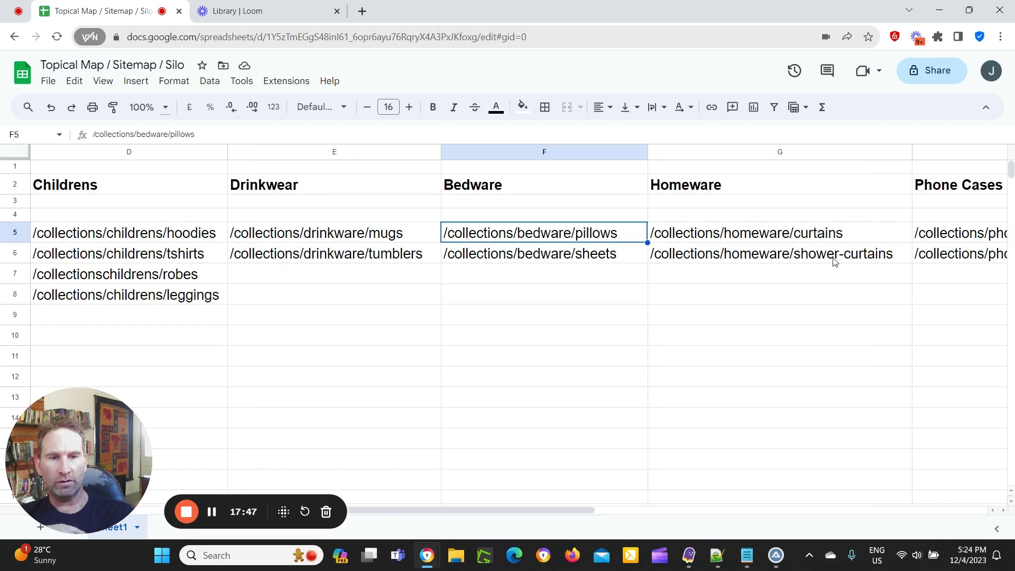
left_click_drag(490, 508, 598, 510)
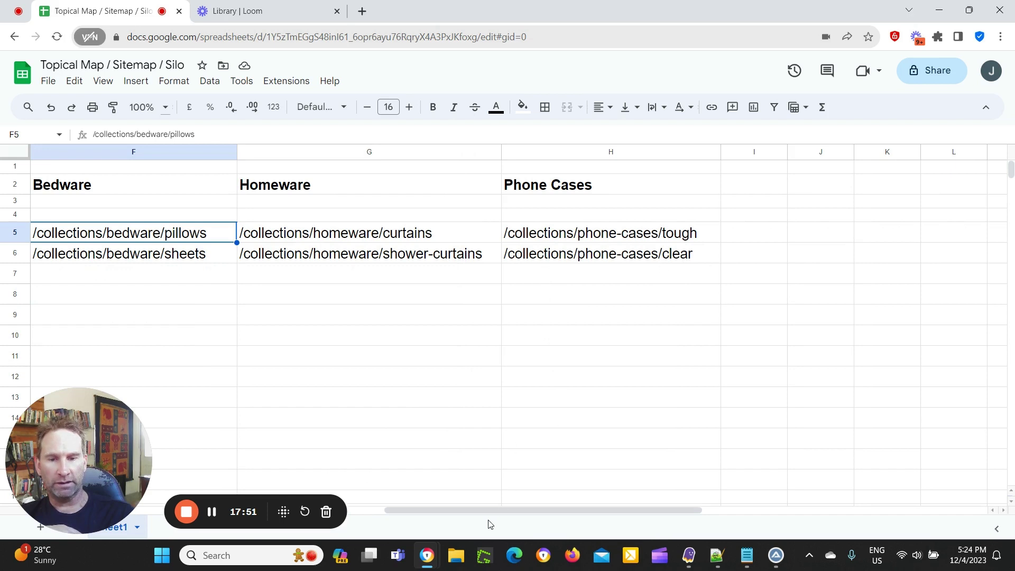
Step: Review the category columns again, comparing the nested paths from Phone Cases back to the Collections column
left_click_drag(485, 511, 293, 496)
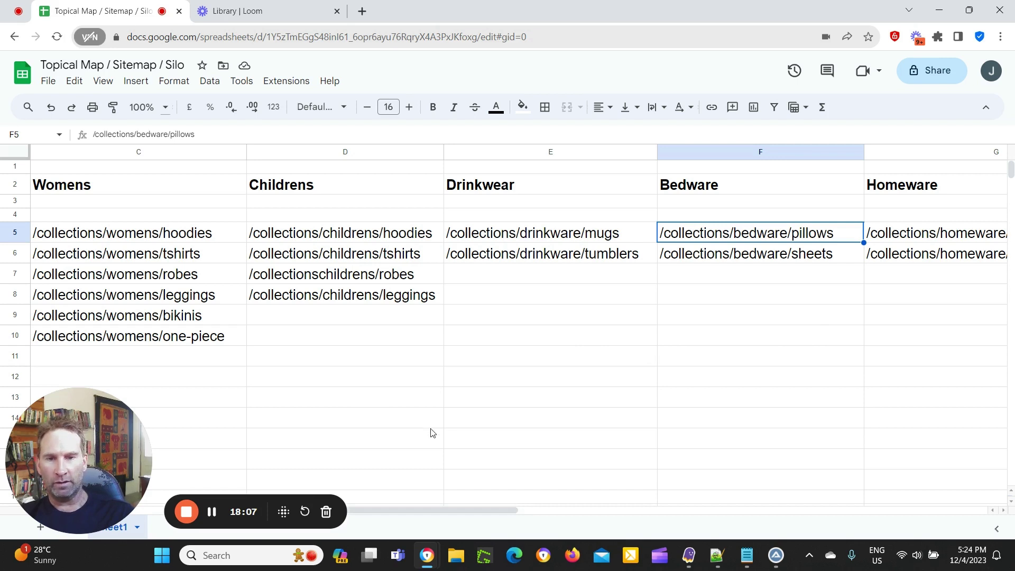
left_click_drag(387, 513, 437, 512)
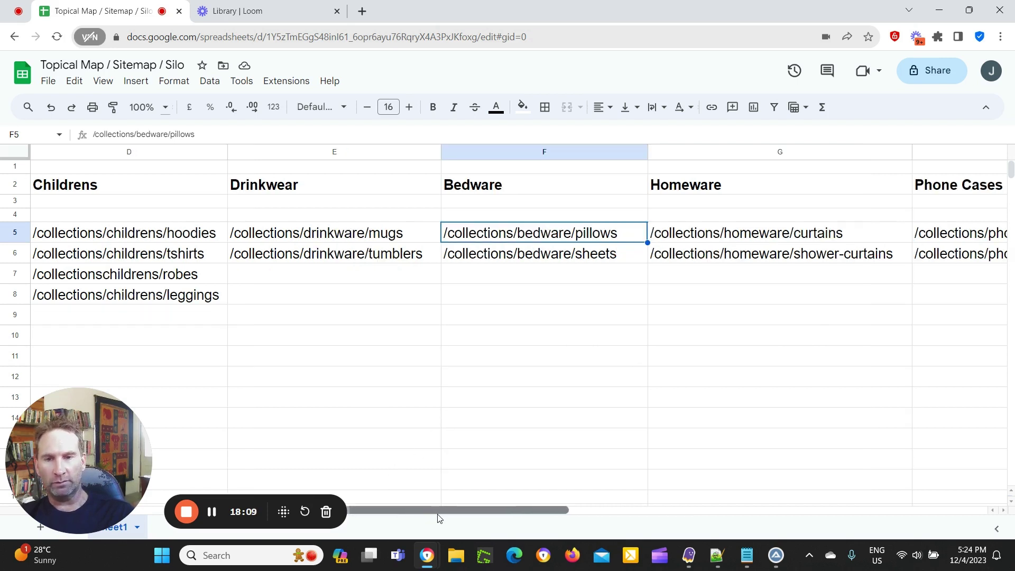
left_click(591, 259)
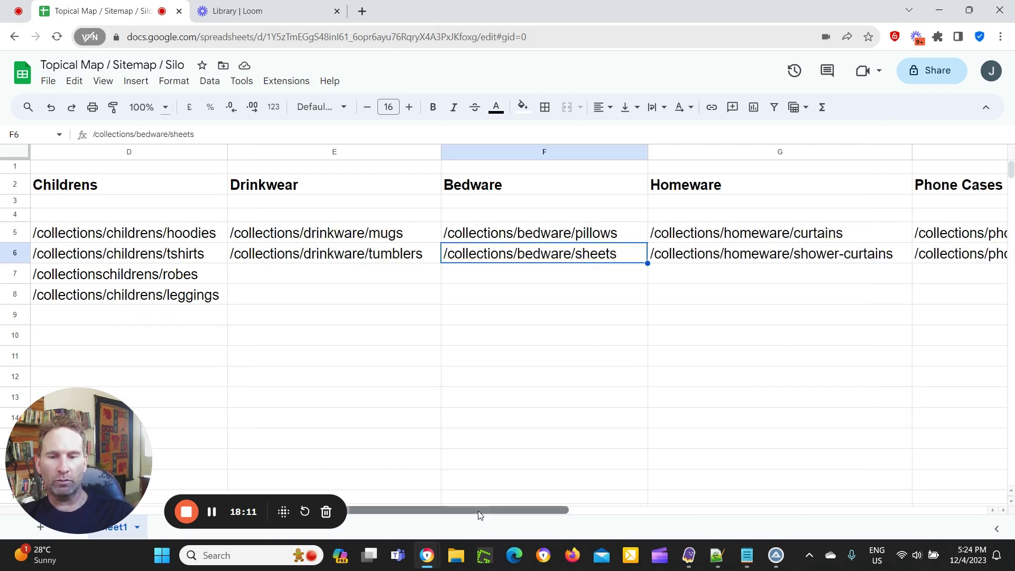
left_click_drag(521, 515, 463, 516)
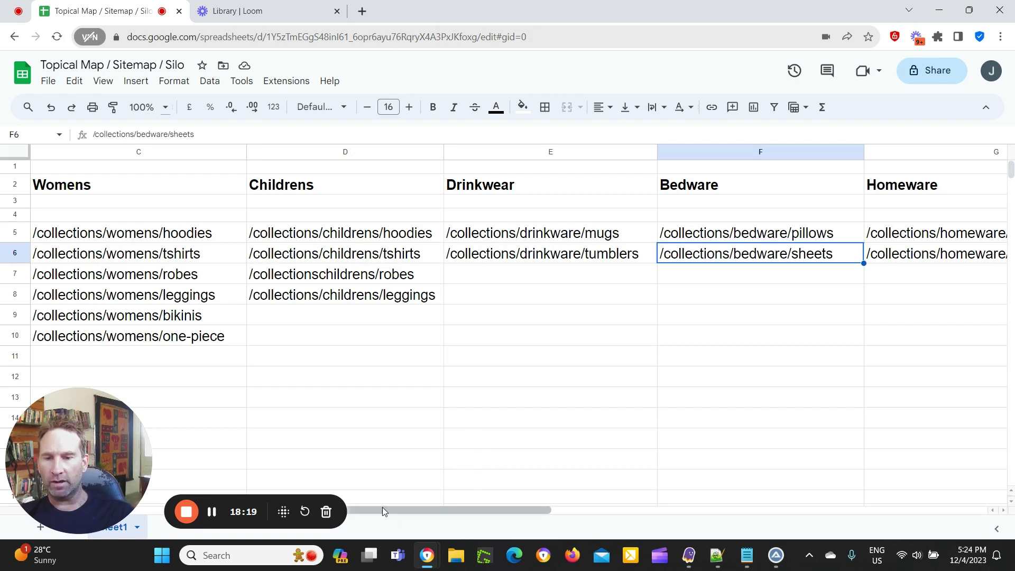
mouse_move(383, 510)
left_mouse_down()
mouse_move(395, 512)
mouse_move(377, 510)
left_mouse_up()
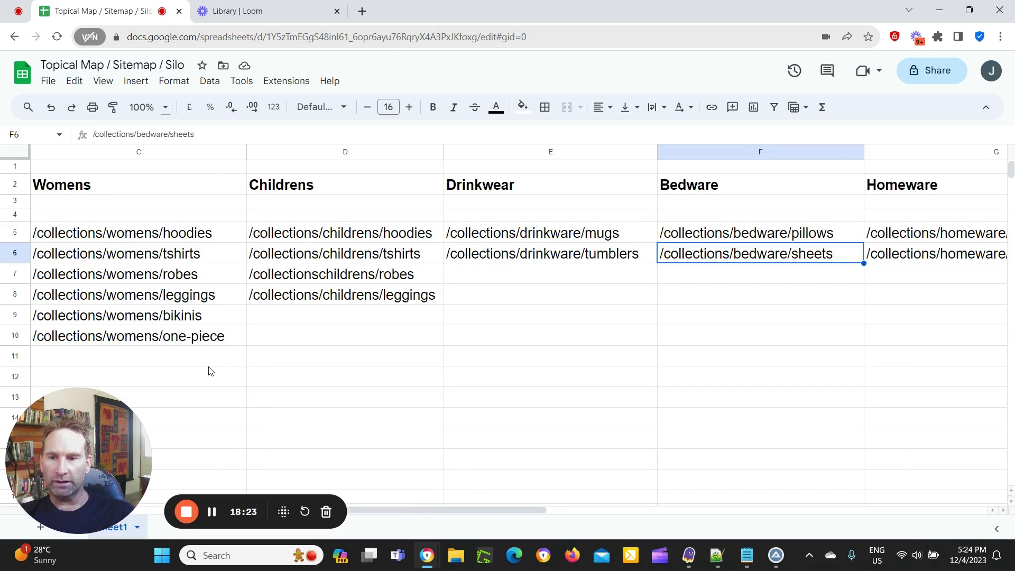
left_click_drag(420, 510, 444, 507)
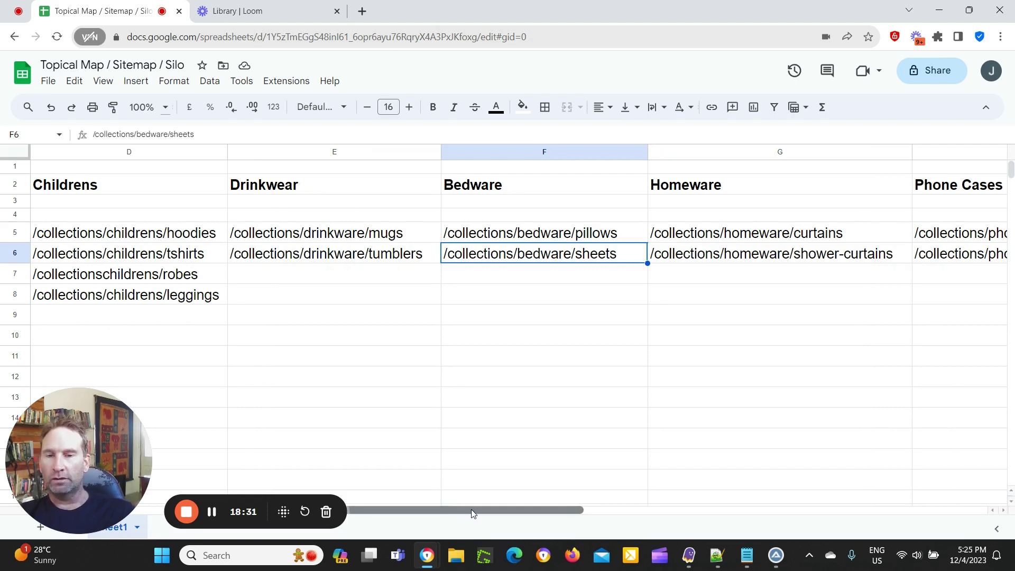
left_click_drag(478, 513, 544, 510)
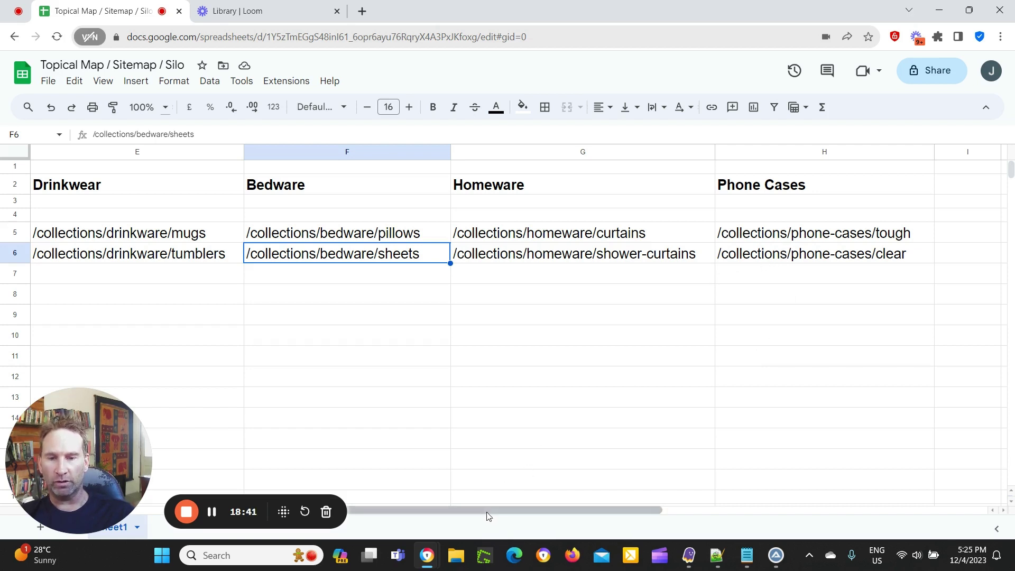
scroll(458, 517, "left", 5)
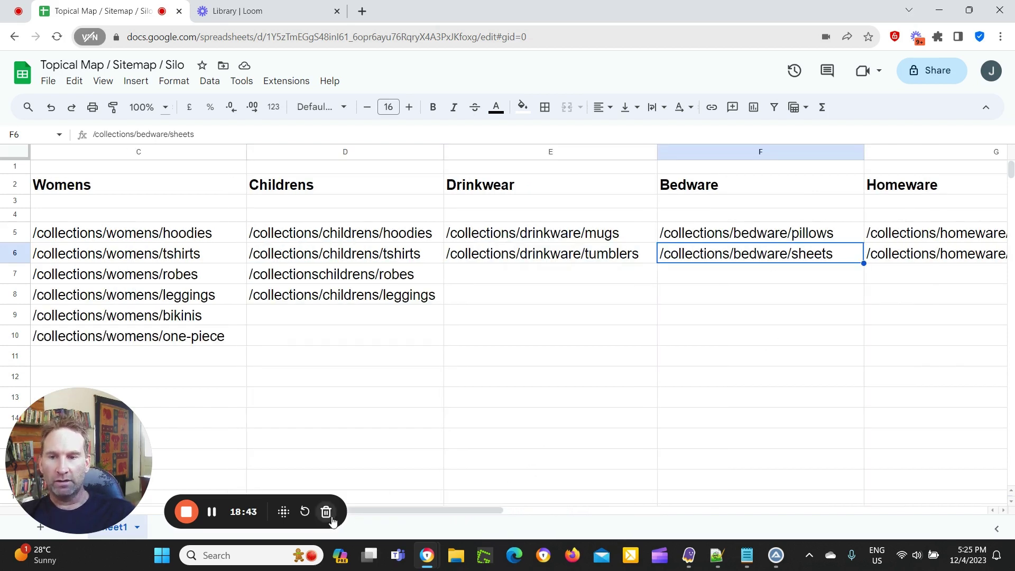
left_click_drag(424, 510, 300, 505)
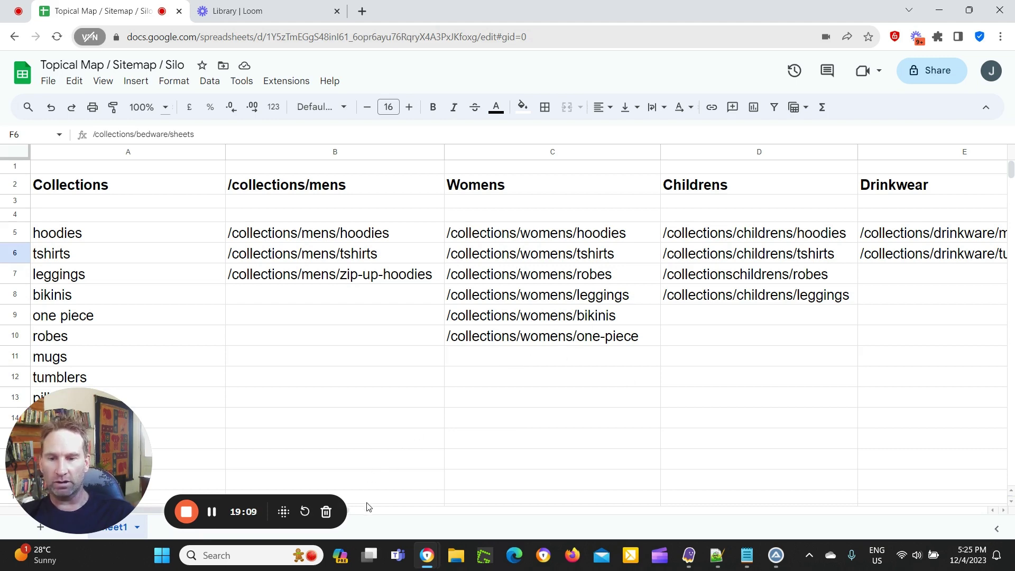
scroll(441, 373, "down", 1)
scroll(439, 372, "up", 1)
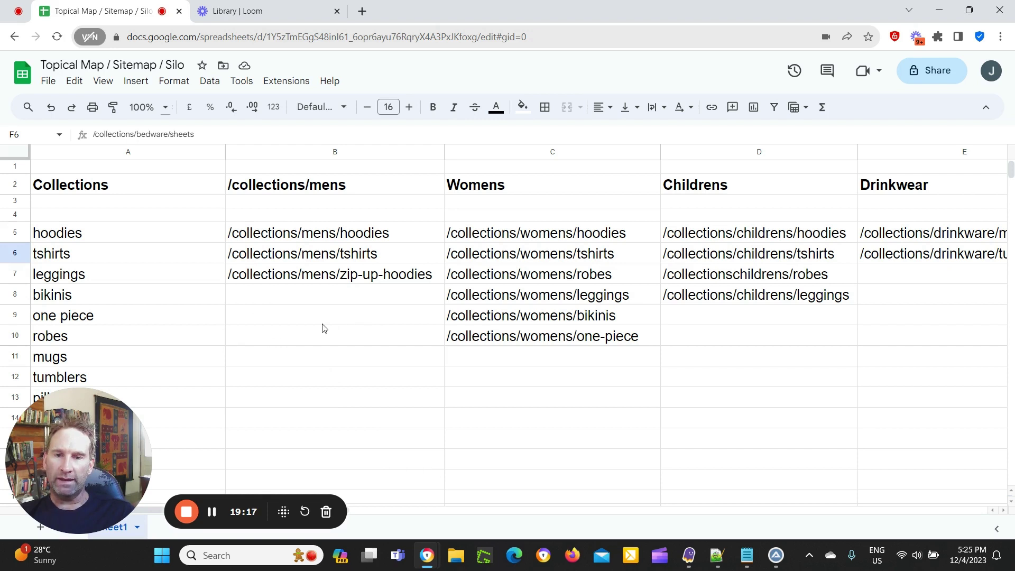
left_click(337, 399)
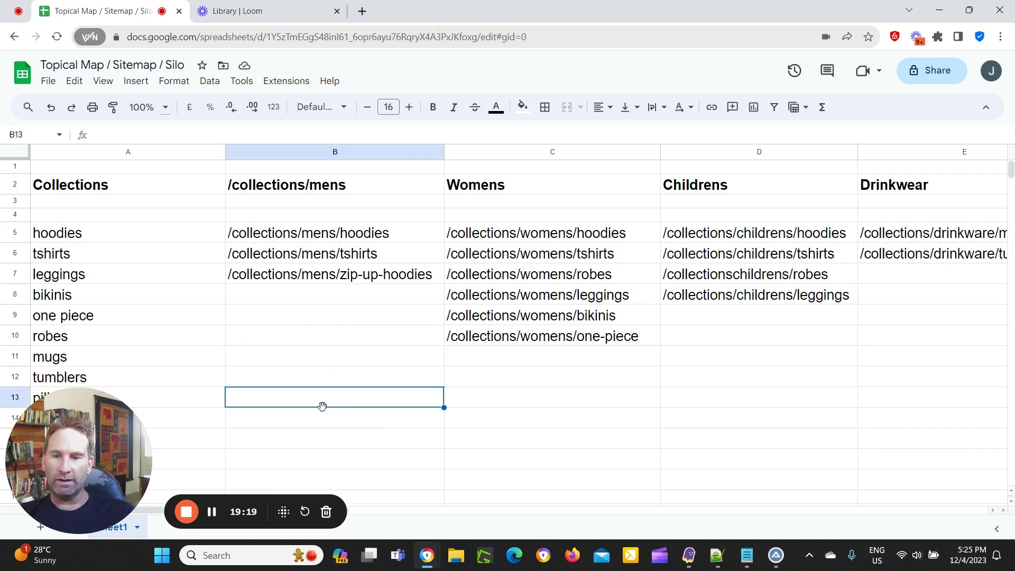
left_click(324, 423)
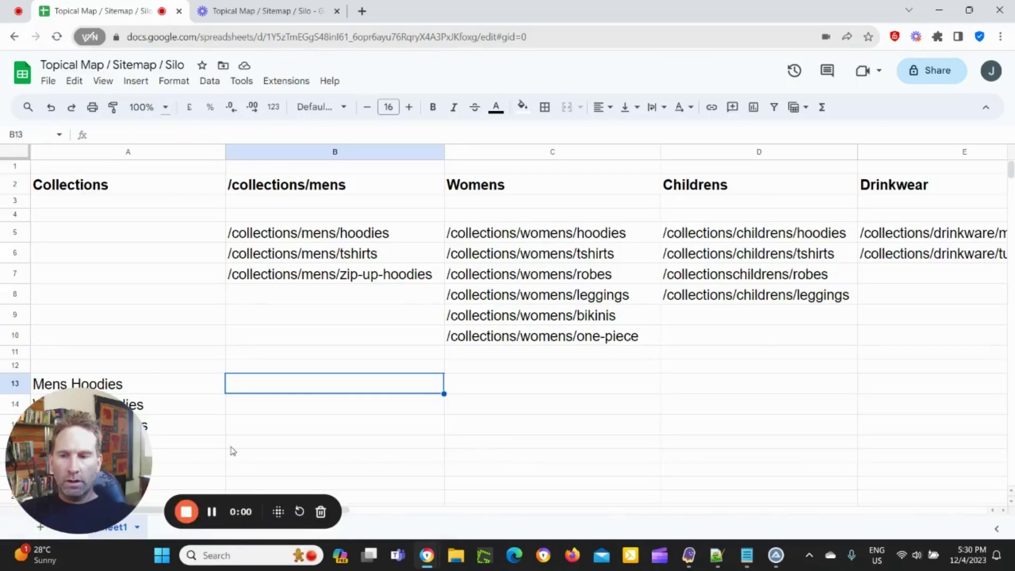
scroll(205, 437, "down", 2)
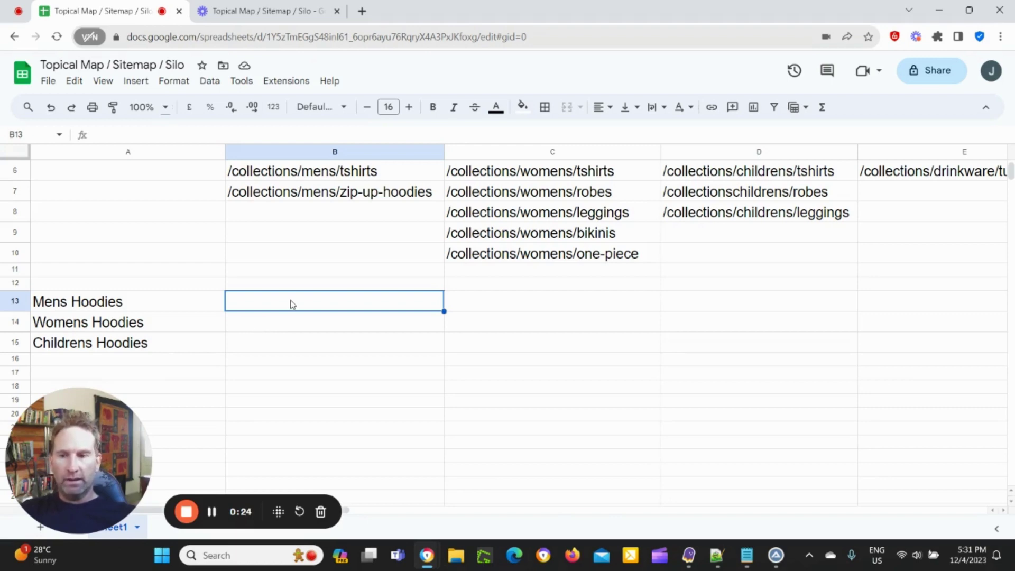
Step: Copy the /collections/mens heading from B2 into B13, beside Mens Hoodies
scroll(273, 333, "up", 1)
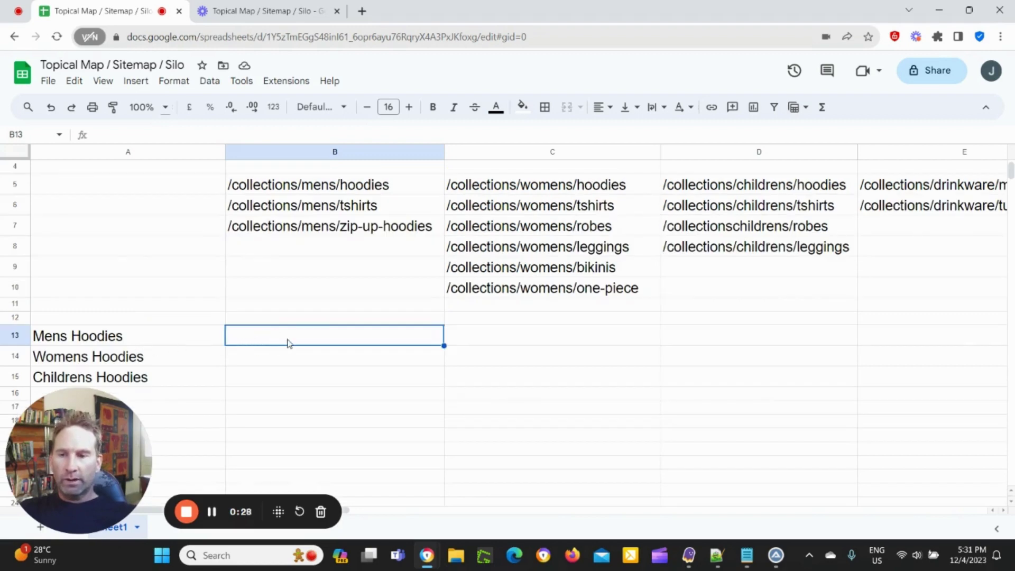
left_click(131, 343)
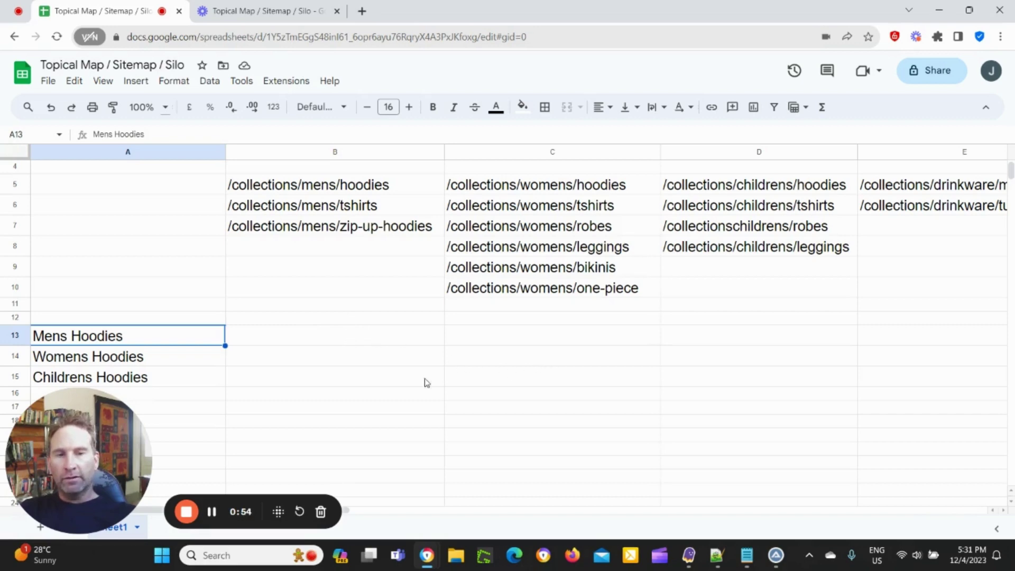
left_click(323, 340)
scroll(323, 340, "up", 3)
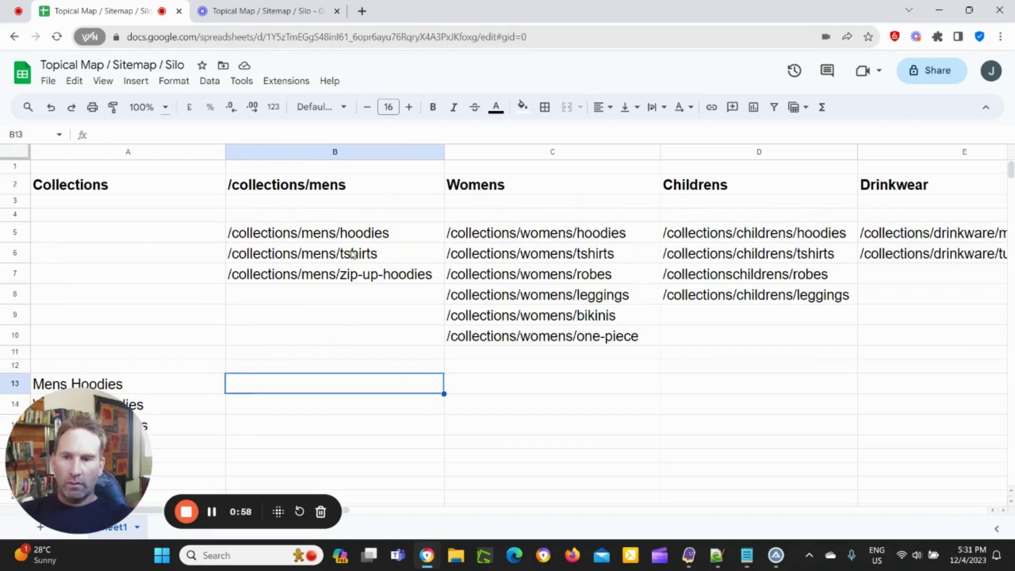
left_click(313, 193)
scroll(316, 195, "down", 4)
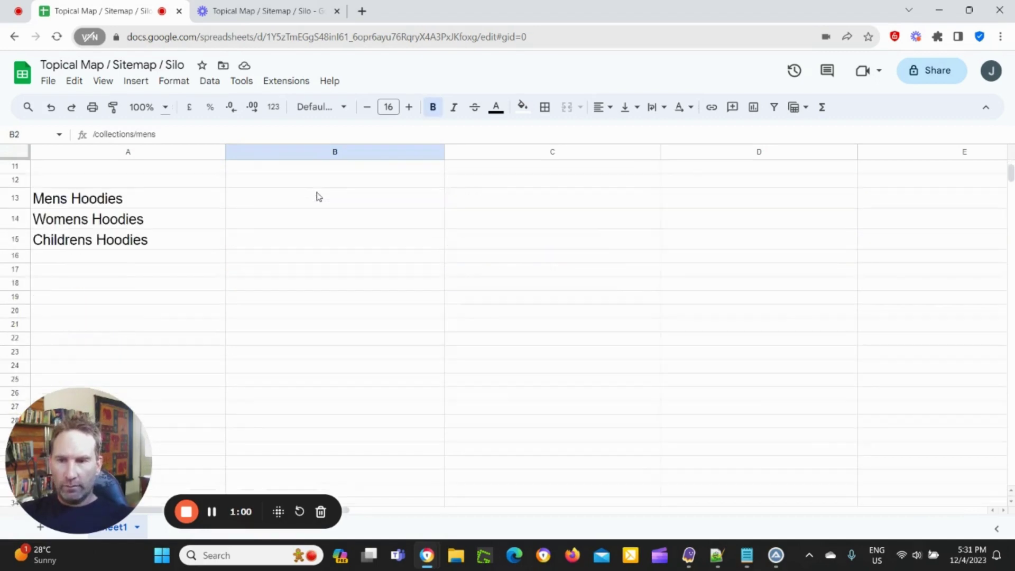
left_click(291, 184)
type("/collections/mens")
scroll(309, 218, "up", 2)
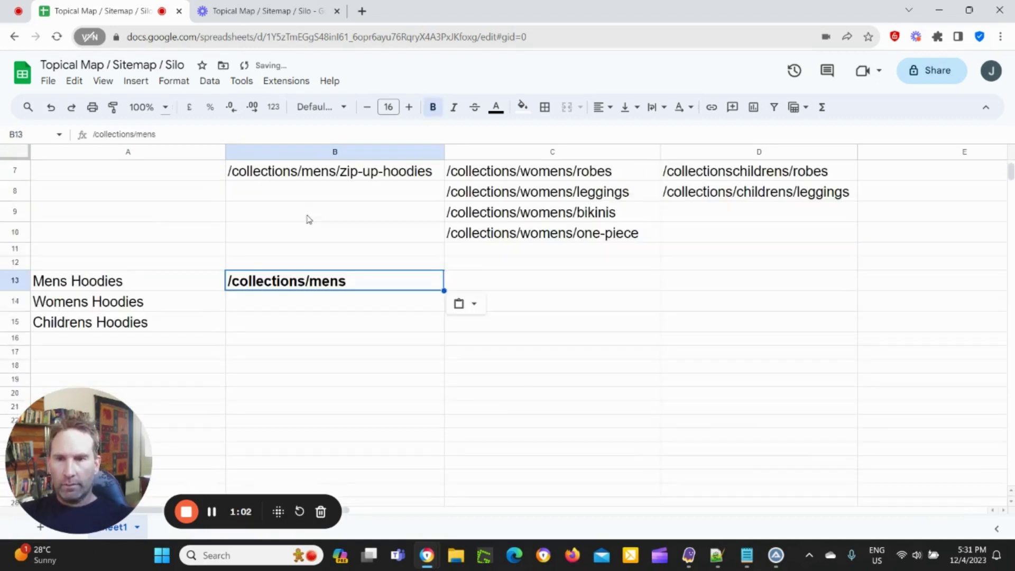
Step: Shorten the path in B13 to /collections/
double_click(361, 283)
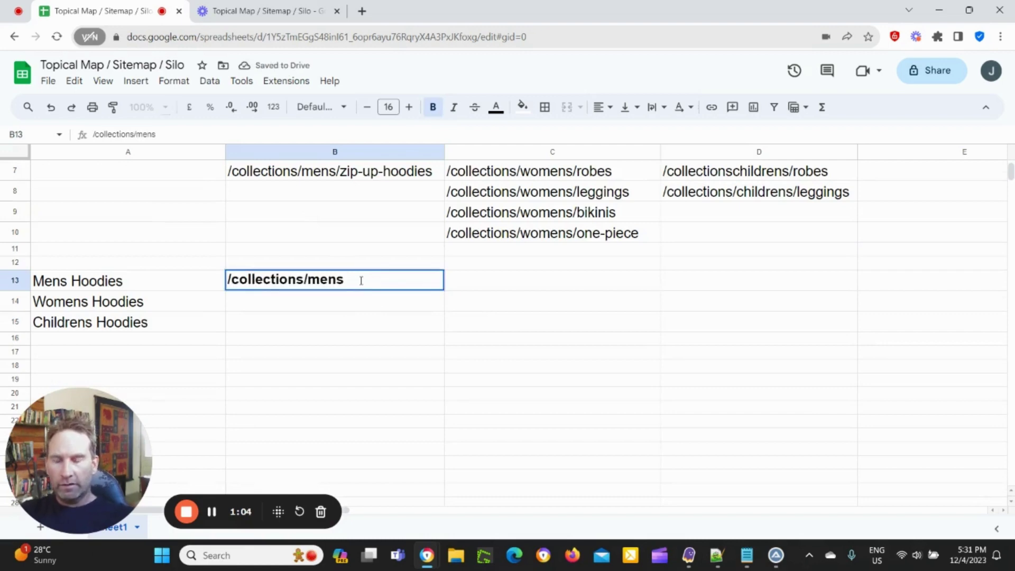
key("BackSpace")
key("BackSpace")
key("BackSpace")
key("BackSpace")
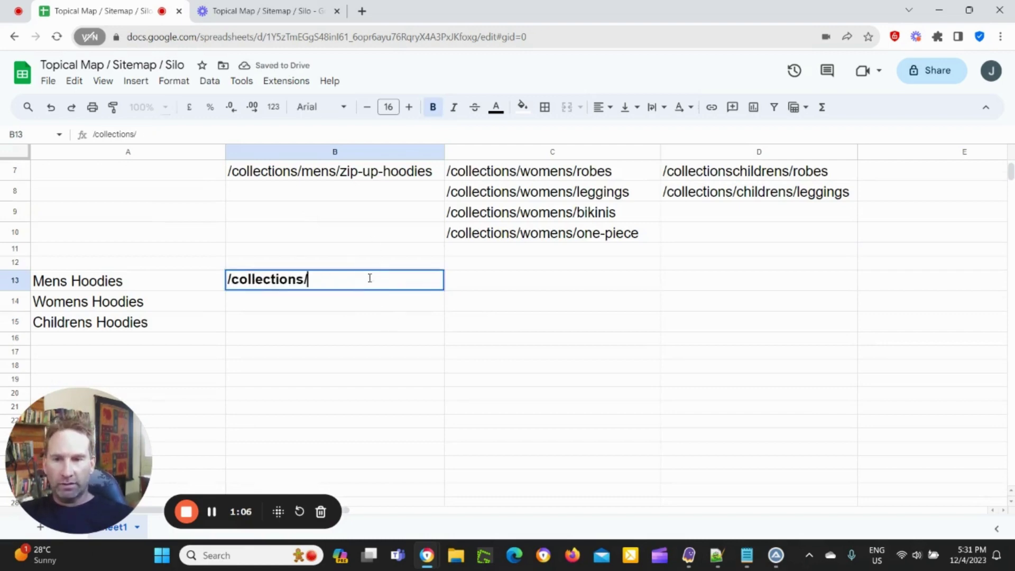
Step: Fill rows 13 to 38 with light green to set the hoodie section apart
left_click(52, 279)
key("shift+space")
key("shift+Down")
key("shift+Down")
key("shift+Down")
key("shift+Down")
key("shift+Down")
key("shift+Down")
key("shift+Down")
key("shift+Down")
key("shift+Down")
key("shift+Down")
key("shift+Down")
key("shift+Down")
key("shift+Down")
key("shift+Down")
key("shift+Down")
key("shift+Down")
key("shift+Down")
key("shift+Down")
key("shift+Down")
key("shift+Down")
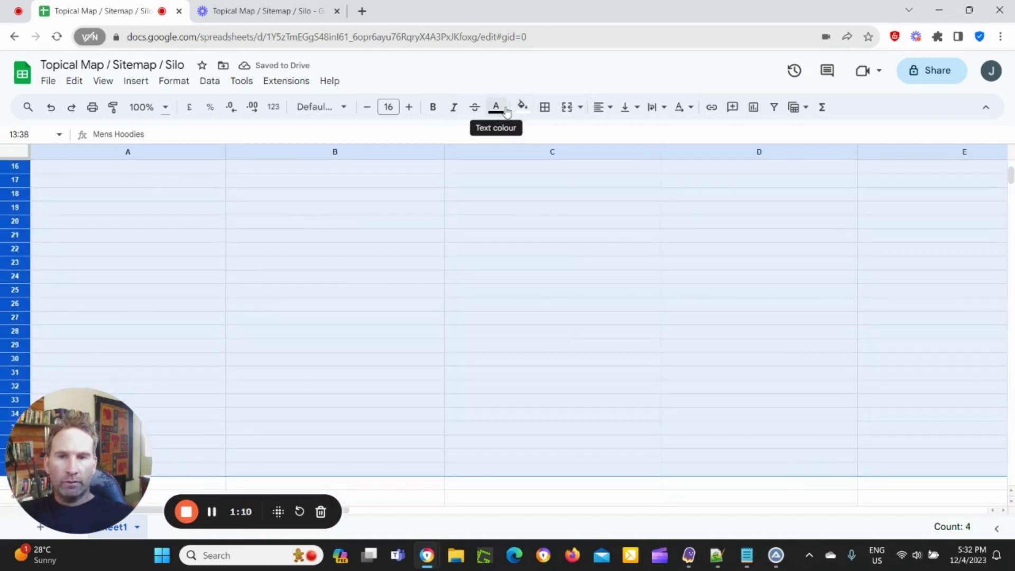
left_click(522, 106)
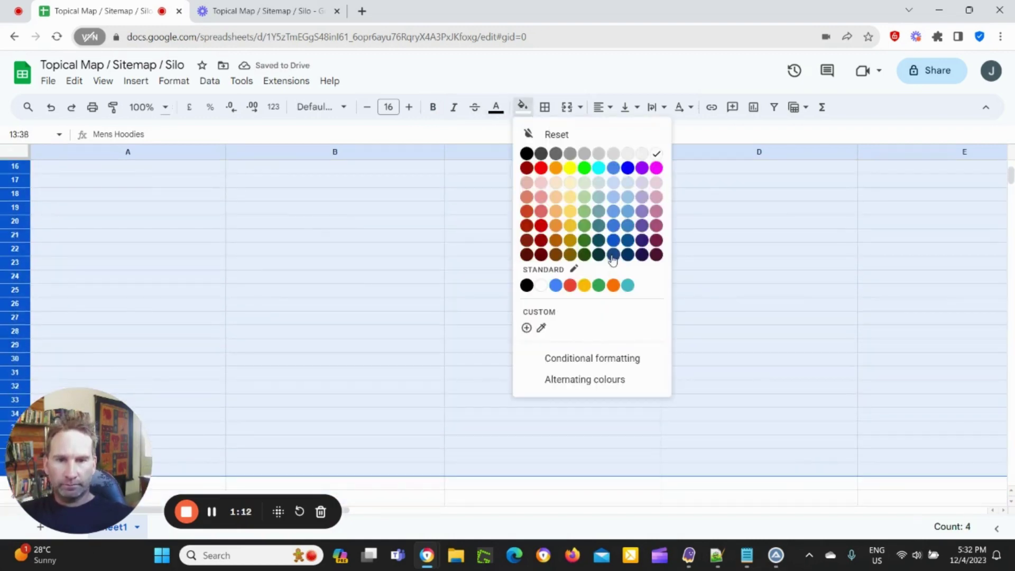
left_click(585, 197)
scroll(444, 237, "up", 5)
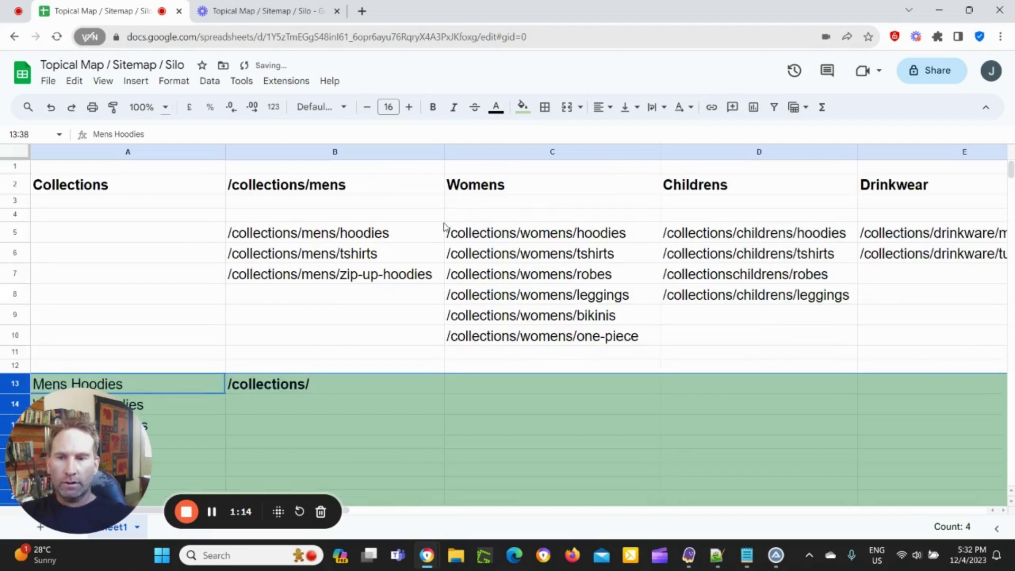
scroll(414, 254, "down", 4)
left_click(414, 259)
scroll(293, 320, "up", 3)
scroll(290, 321, "down", 1)
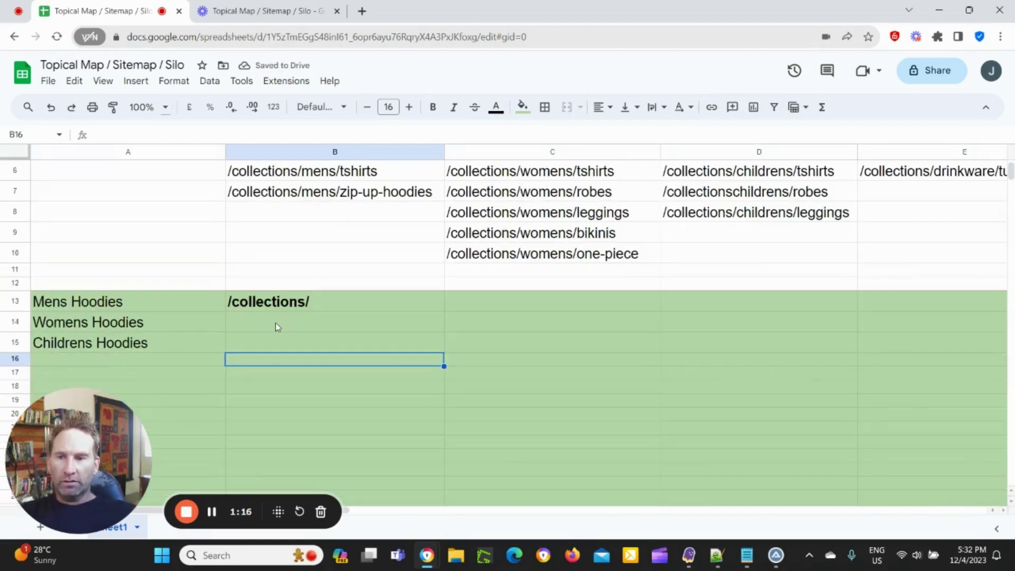
Step: Complete the path in B13 as /collections/mens-hoodies
left_click(275, 326)
left_click(337, 308)
scroll(337, 308, "up", 2)
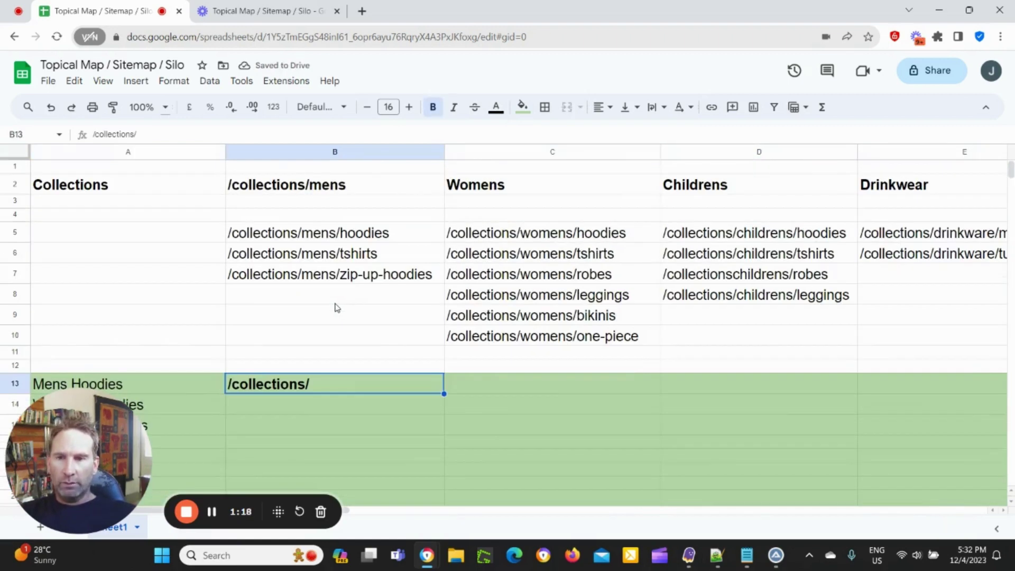
scroll(337, 307, "down", 1)
left_click(185, 136)
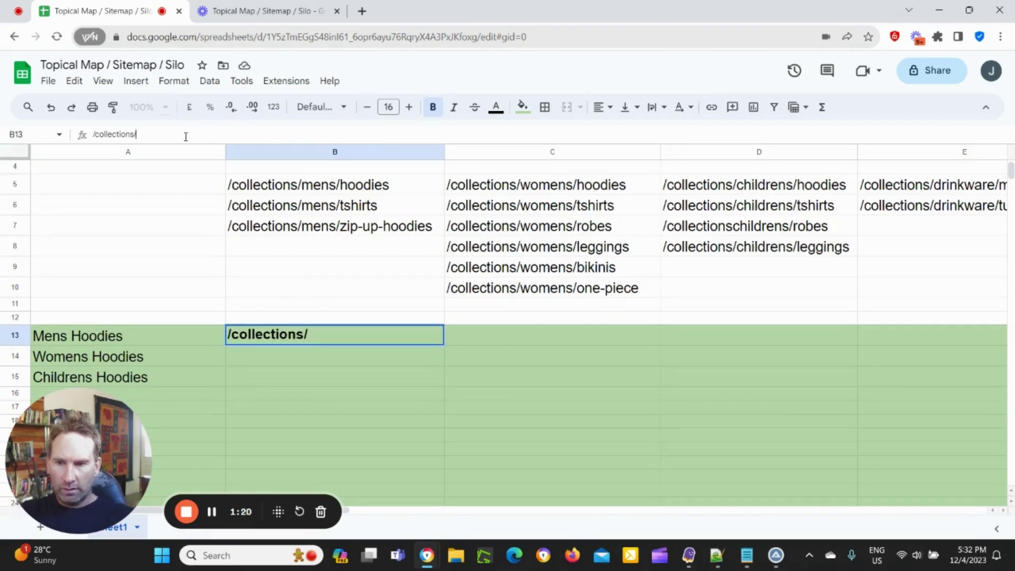
type("mne")
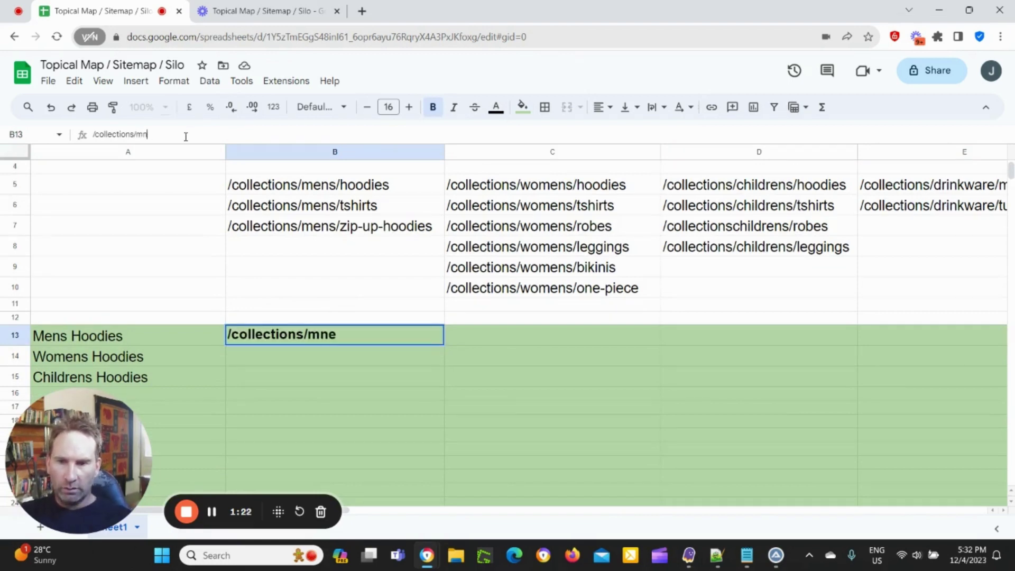
key("BackSpace")
key("BackSpace")
type("ens")
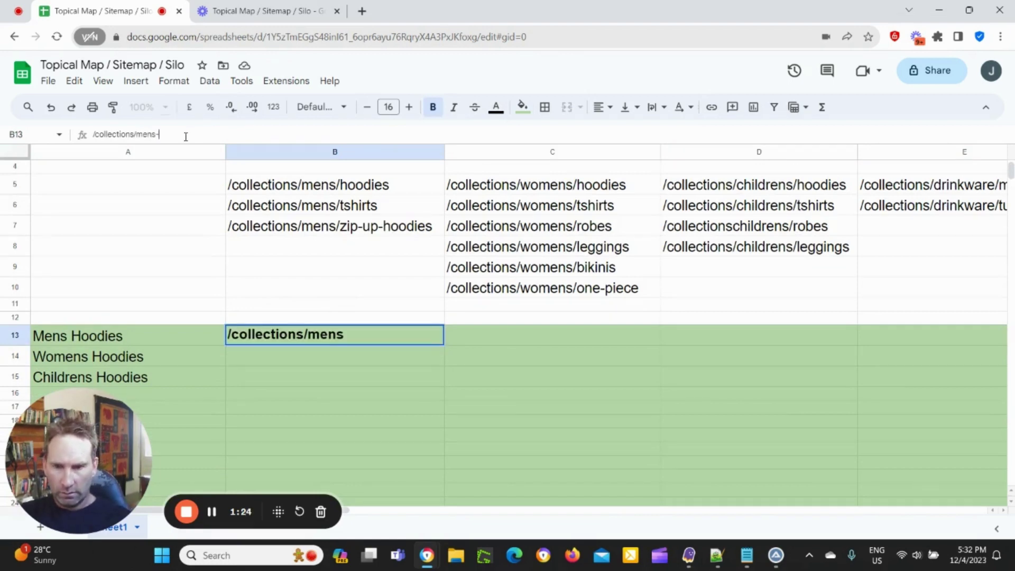
type("-hoodie")
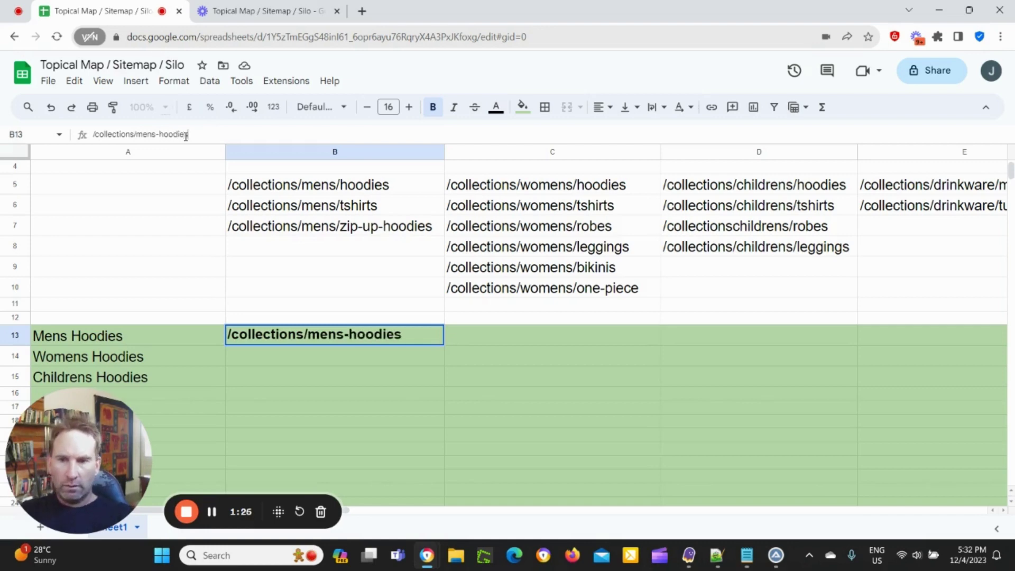
type("s")
key("Return")
Step: Copy the B13 path into C13 and change it to /collections/womens-hoodies
key("ctrl+c")
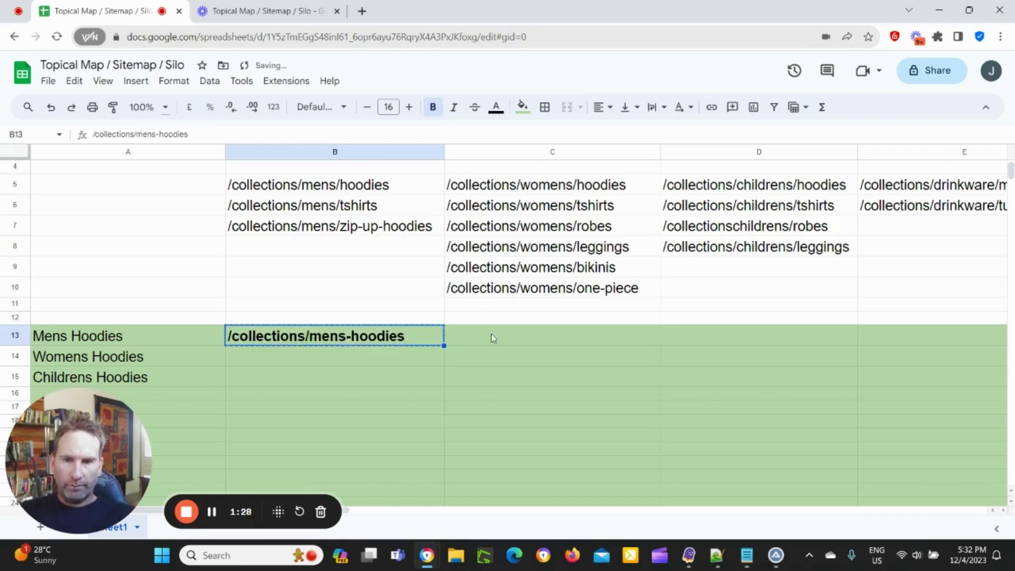
left_click(492, 336)
key("ctrl+v")
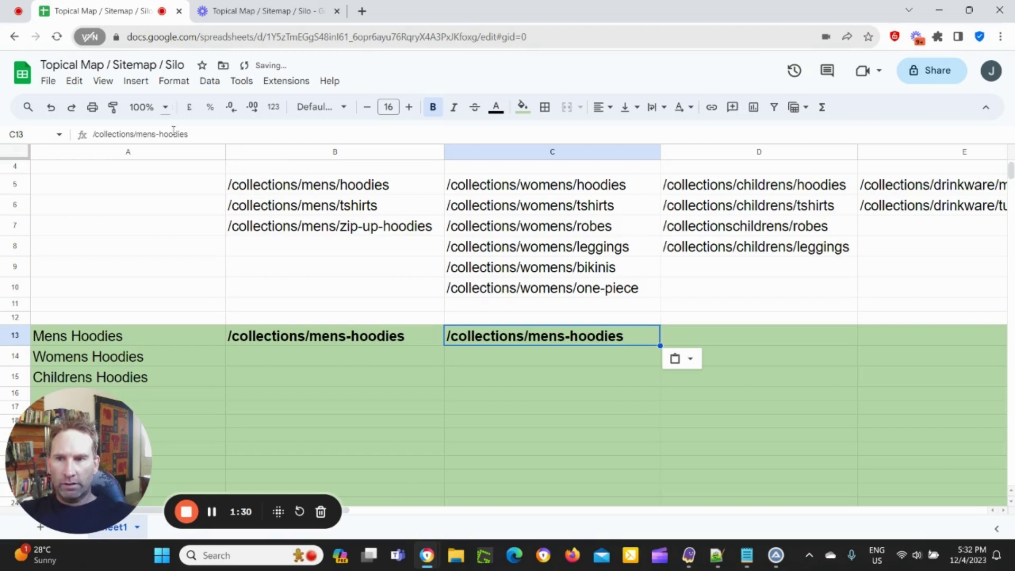
left_click(158, 137)
key("BackSpace")
key("BackSpace")
key("BackSpace")
key("BackSpace")
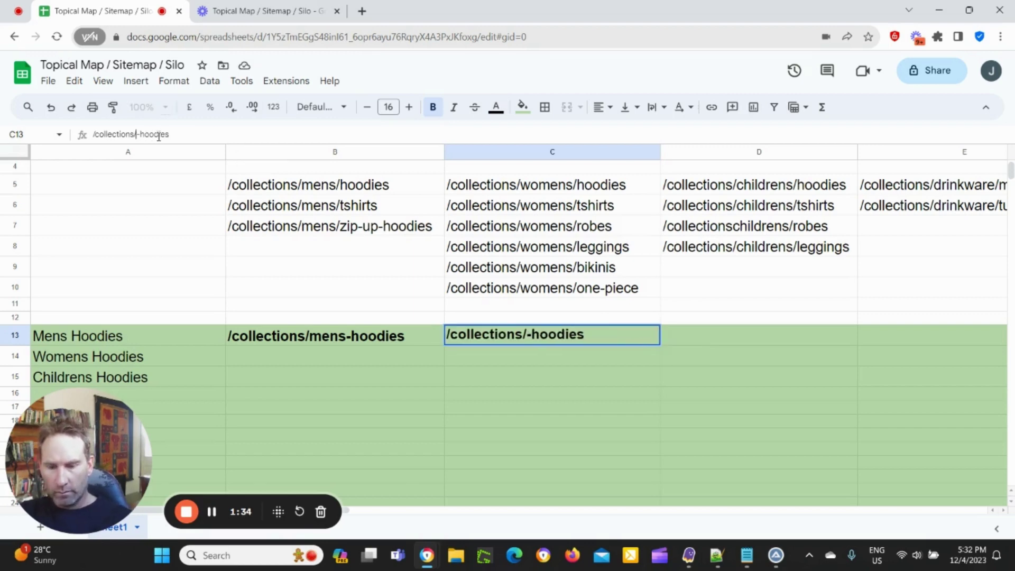
type("womens")
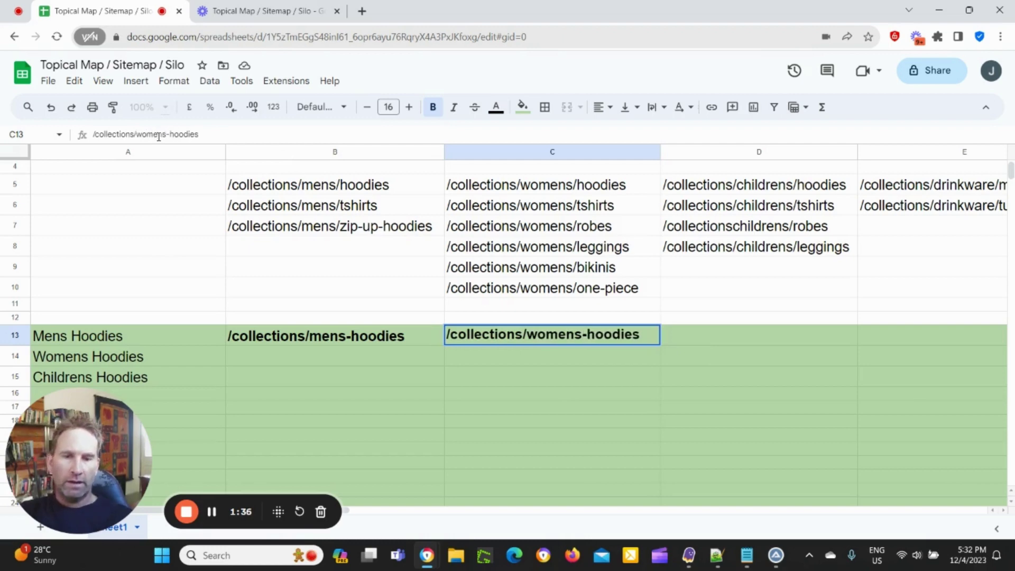
left_click(716, 338)
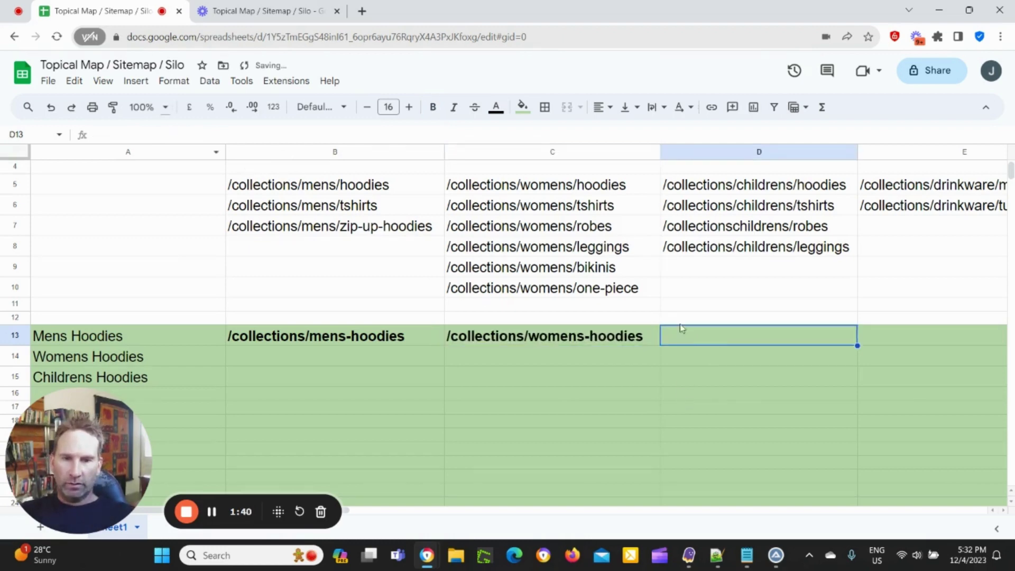
Step: Copy the womens-hoodies path from C13 into D13 and widen column D to fit it
scroll(682, 330, "up", 2)
scroll(703, 392, "down", 1)
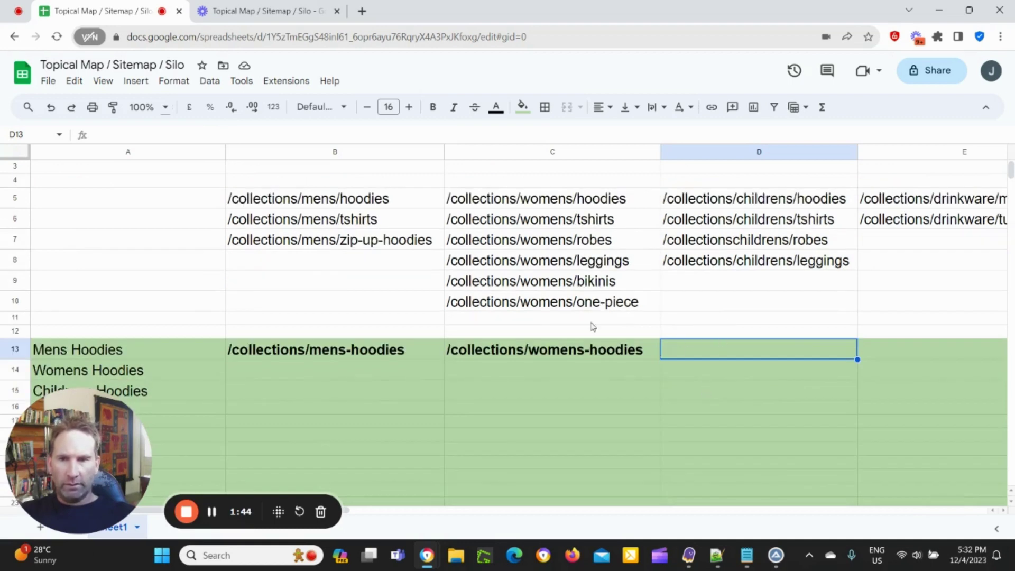
scroll(315, 211, "up", 1)
scroll(682, 365, "down", 1)
scroll(706, 344, "up", 1)
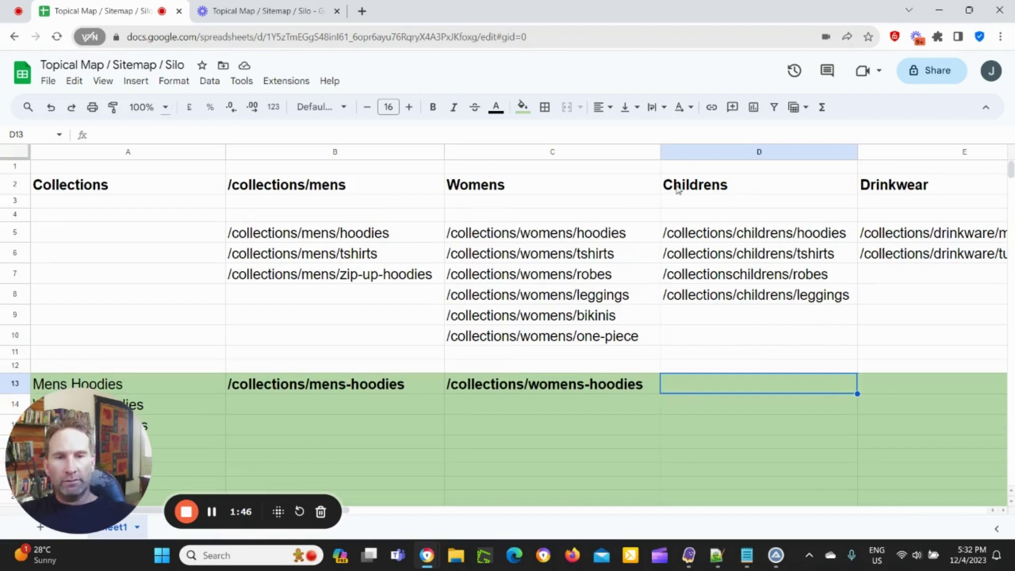
left_click(589, 384)
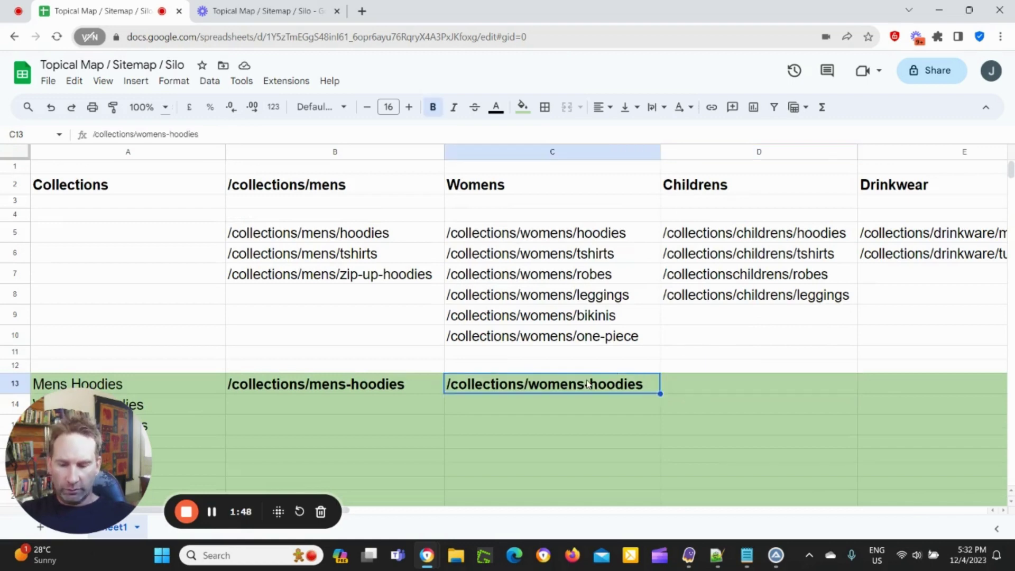
key("ctrl+c")
left_click(725, 385)
key("ctrl+v")
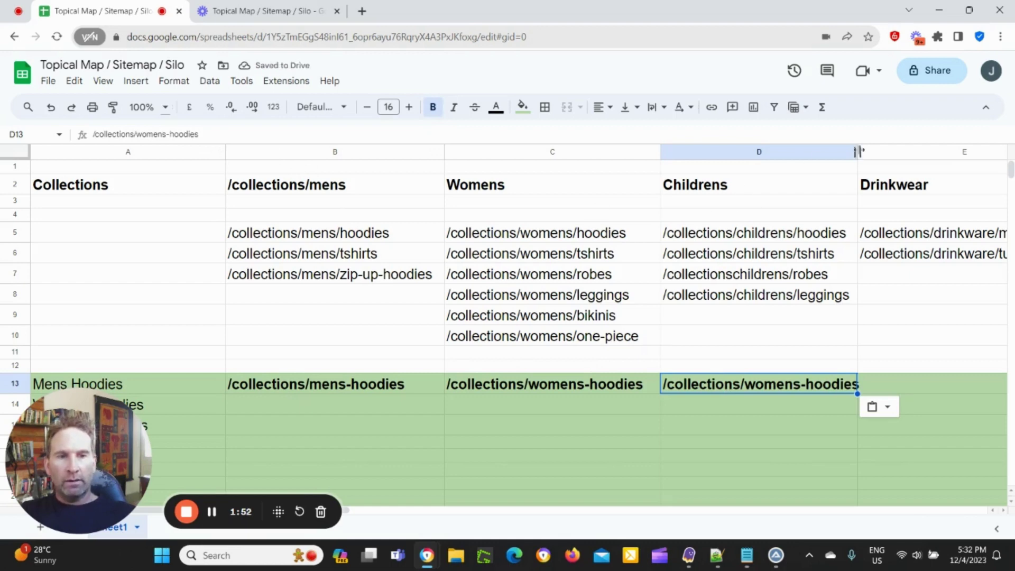
left_click_drag(858, 153, 899, 152)
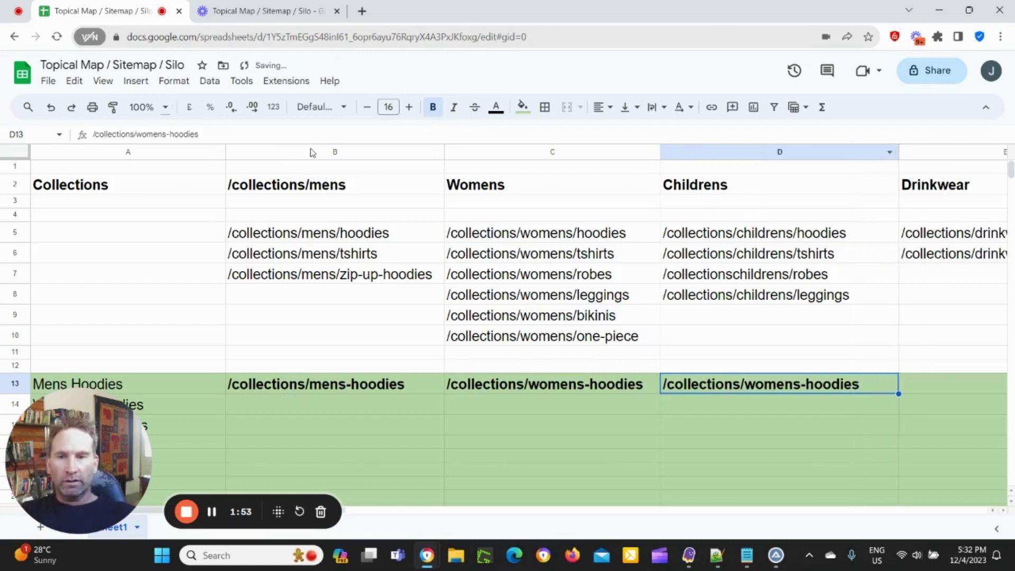
Step: Change the path in D13 to /collections/childrens-hoodies
left_click(170, 133)
key("BackSpace")
key("BackSpace")
key("BackSpace")
key("BackSpace")
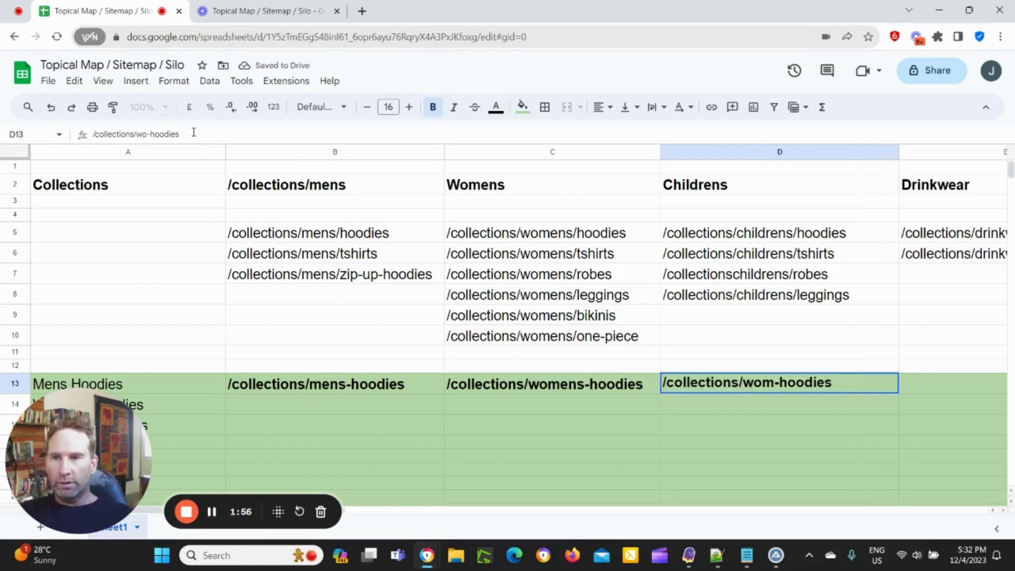
key("BackSpace")
key("BackSpace")
type("childre")
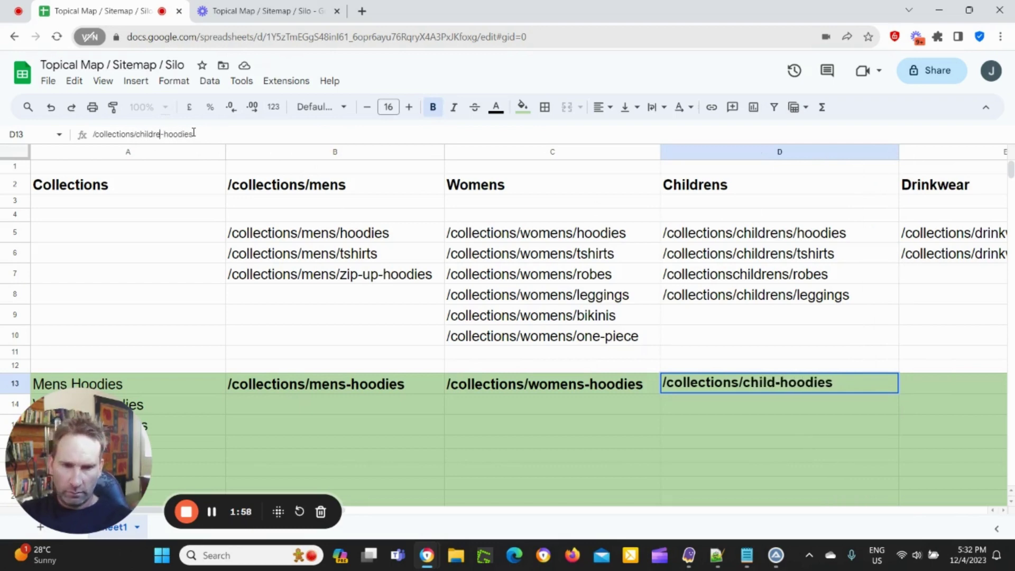
type("ns")
key("Return")
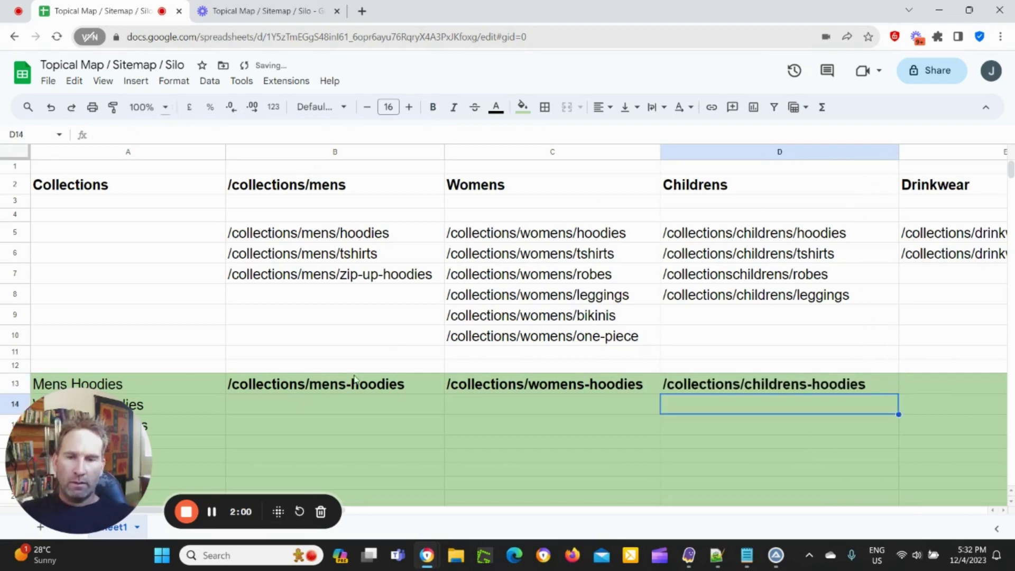
Step: Copy the /collections/mens-hoodies path from B13 into B14 directly below it
left_click(339, 391)
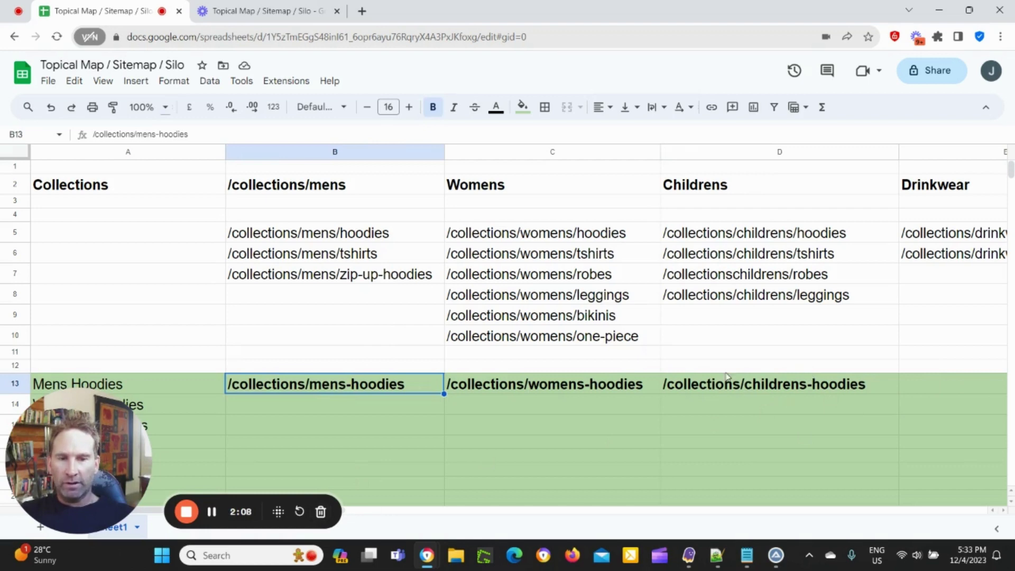
left_click(339, 414)
scroll(377, 331, "down", 2)
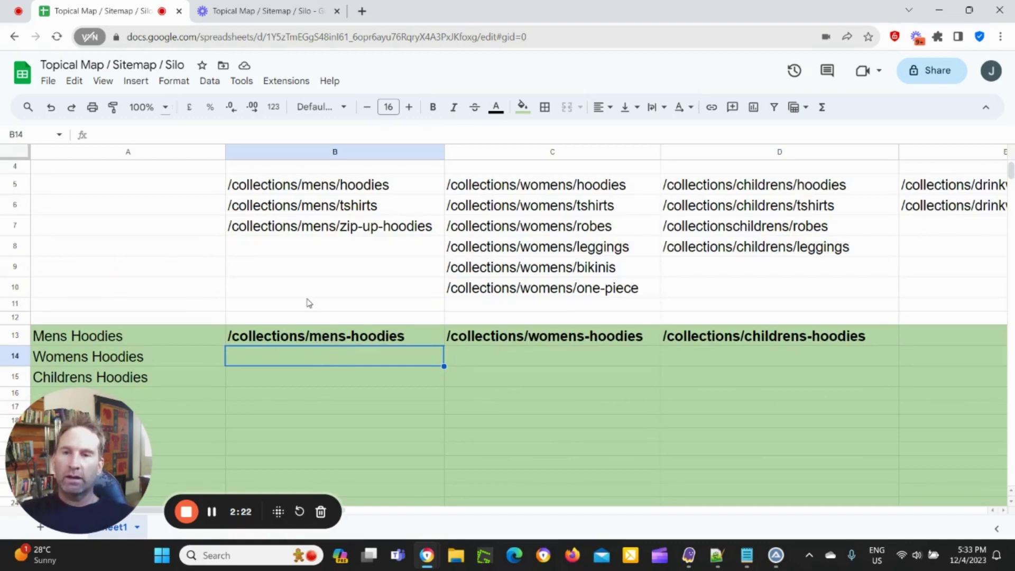
left_click(306, 343)
key("ctrl+c")
left_click(319, 374)
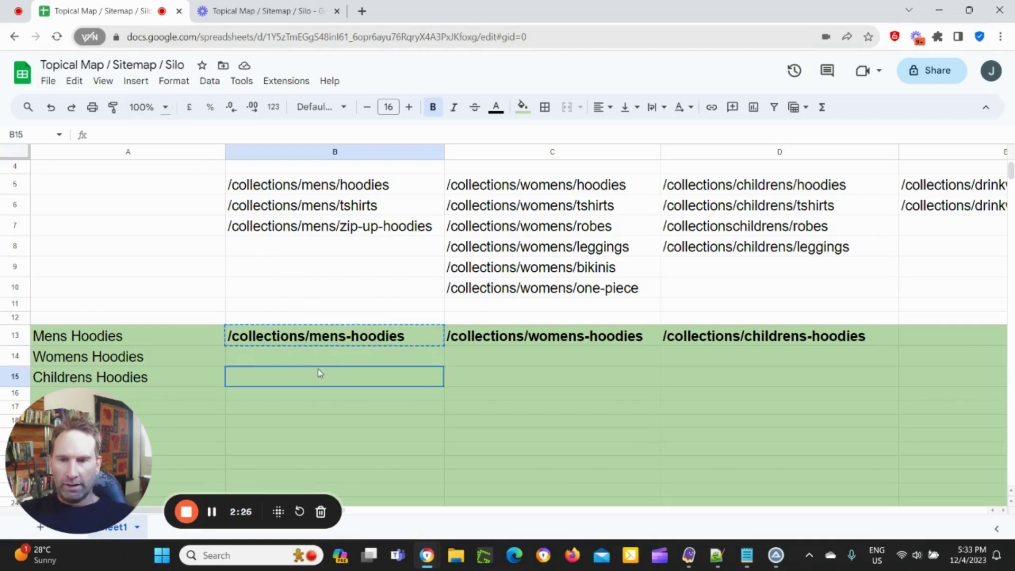
left_click(321, 359)
key("ctrl+v")
Step: Extend the mens-hoodies path in B14 to /collections/mens-hoodies/black
left_click(209, 133)
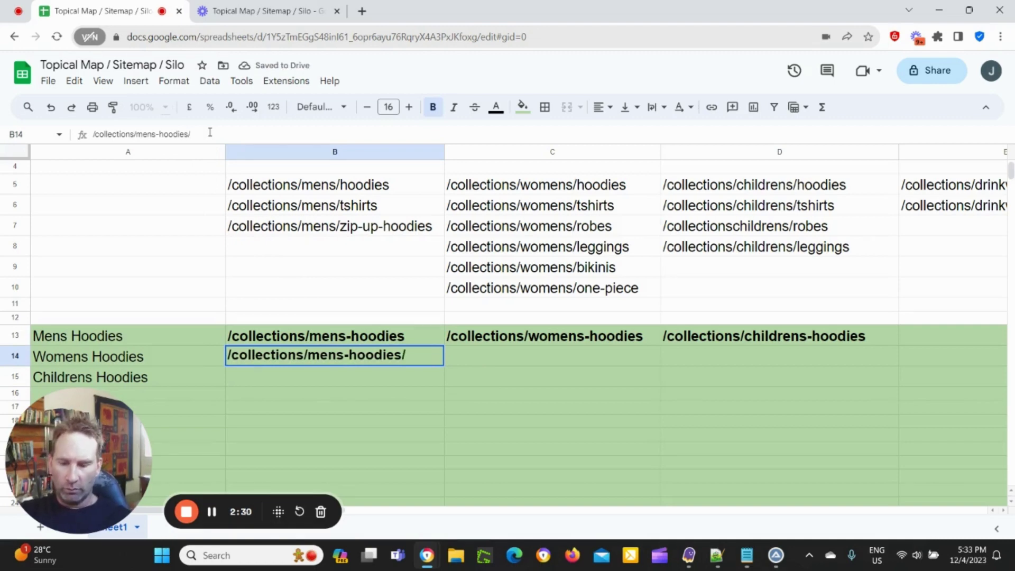
type("/gree")
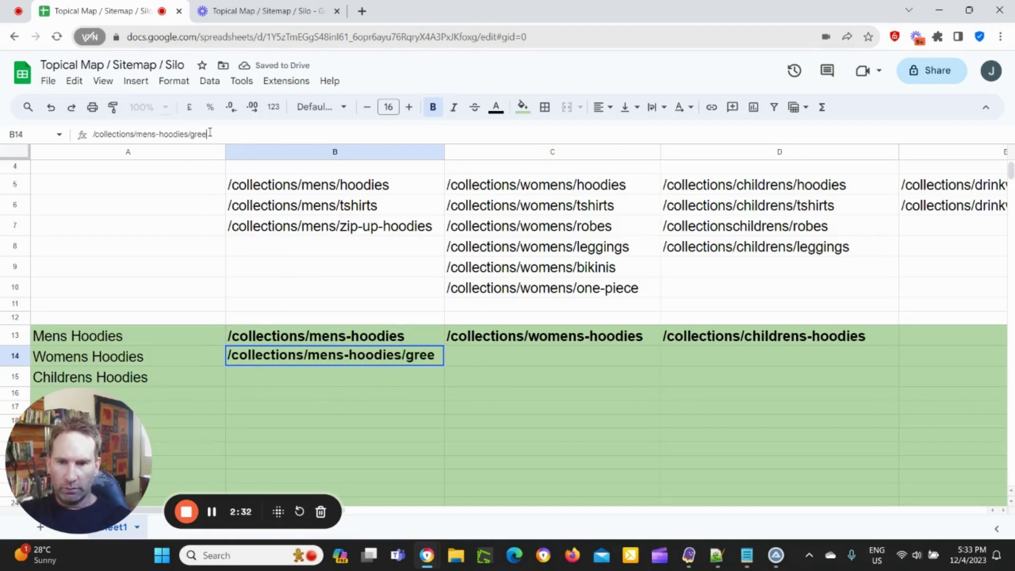
key("BackSpace")
key("BackSpace")
key("BackSpace")
key("BackSpace")
key("BackSpace")
type("blakc")
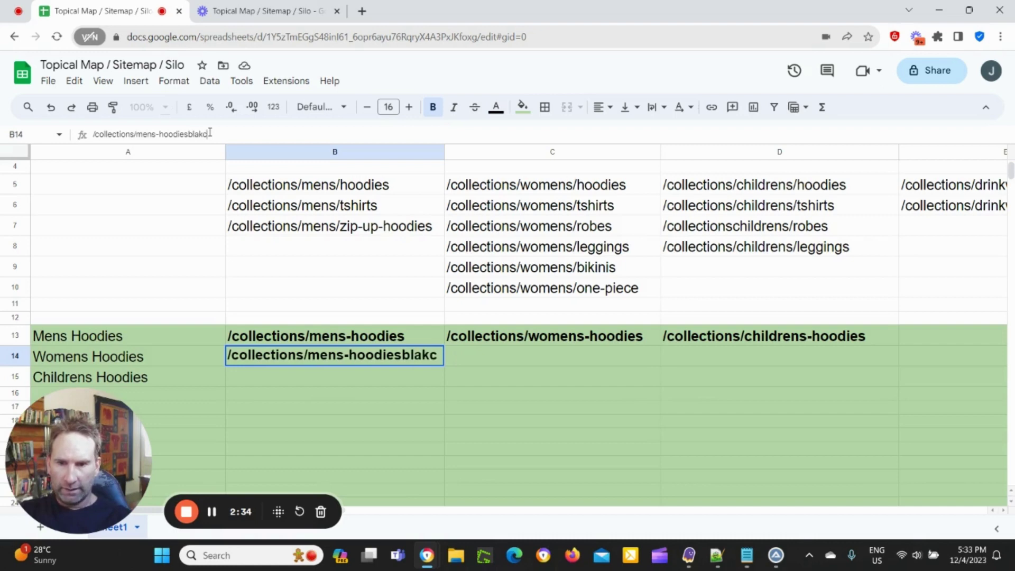
key("BackSpace")
key("BackSpace")
key("BackSpace")
key("BackSpace")
key("BackSpace")
type("/")
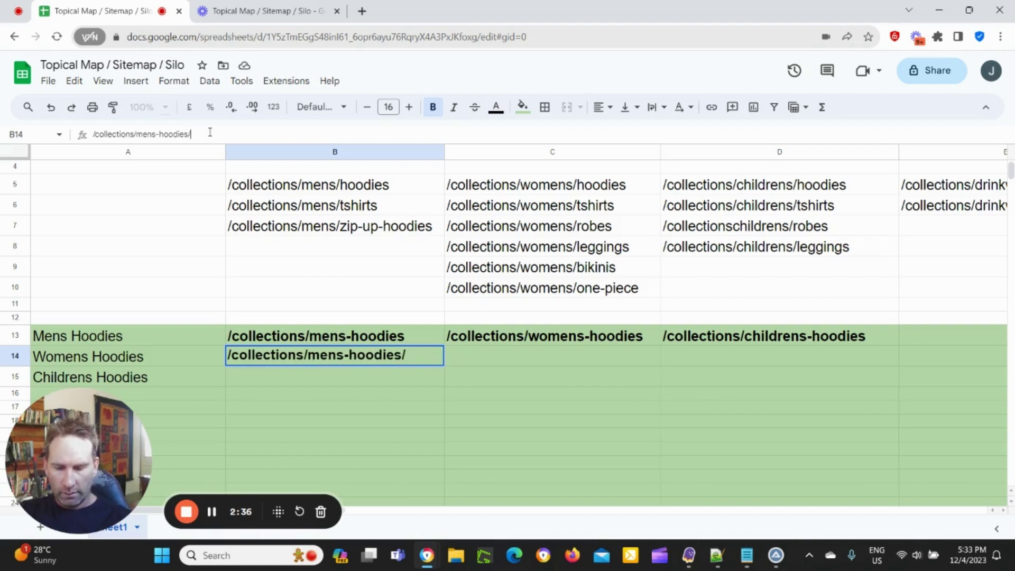
type("black")
key("Return")
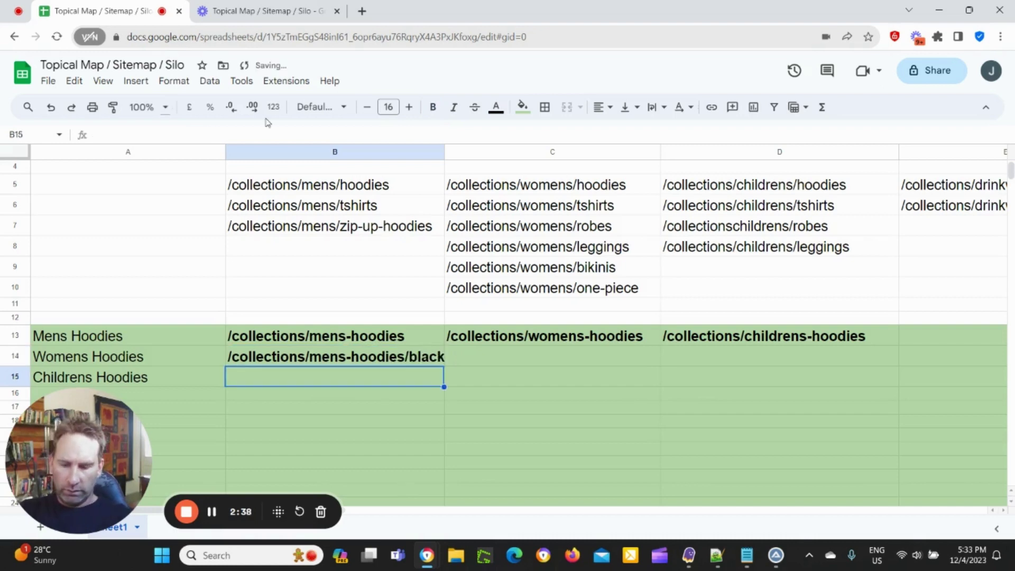
Step: Add /collections/mens-hoodies/green in B15 and /collections/mens-hoodies/red in B16, reusing the copied mens-hoodies path
key("ctrl+v")
left_click(242, 134)
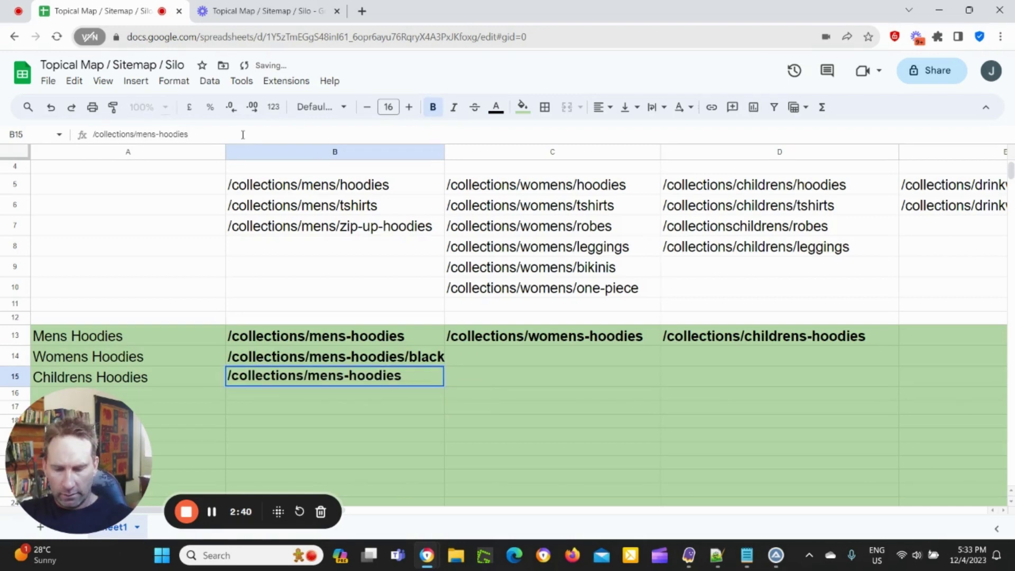
type("/green")
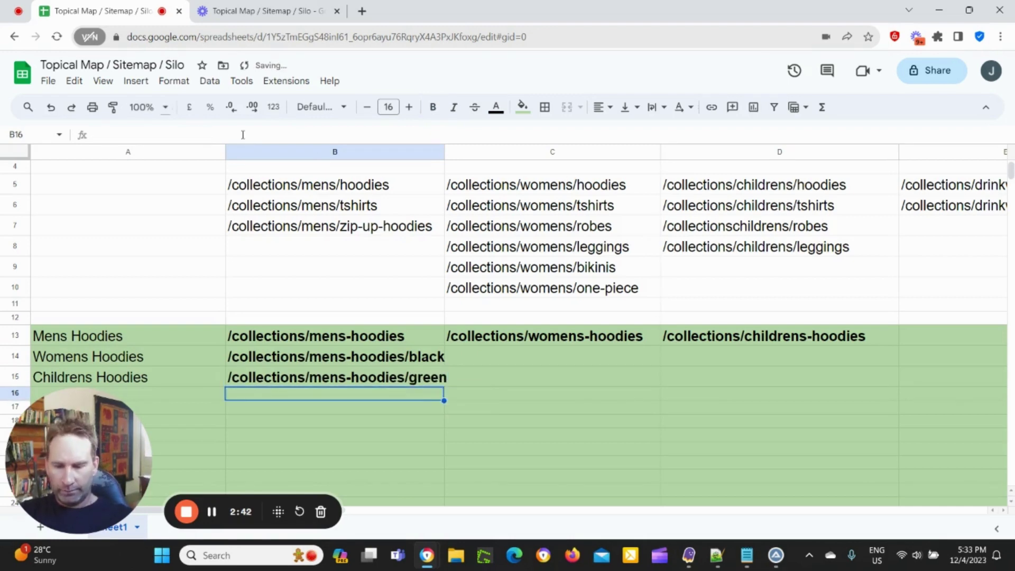
key("ctrl+v")
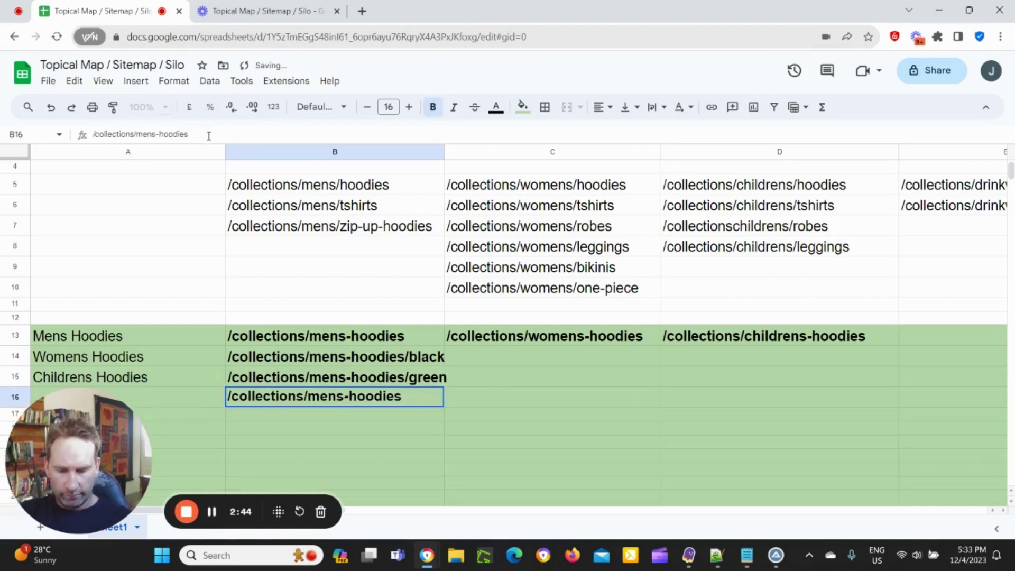
type("/red")
key("Return")
key("Down")
key("Down")
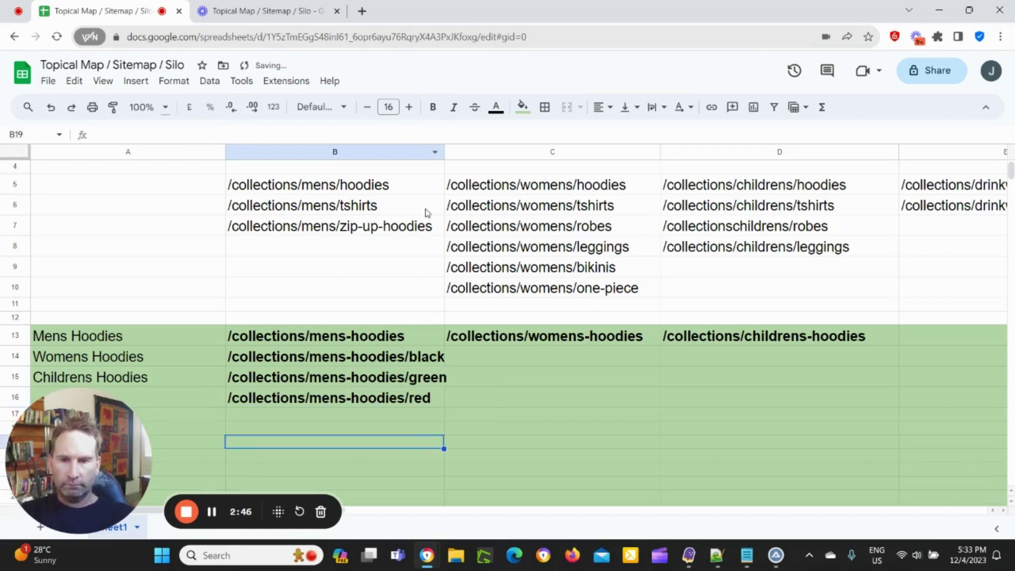
Step: Widen column B to fit its paths and remove bold from the colour sub-collections in B14:B16
left_click_drag(444, 152, 494, 152)
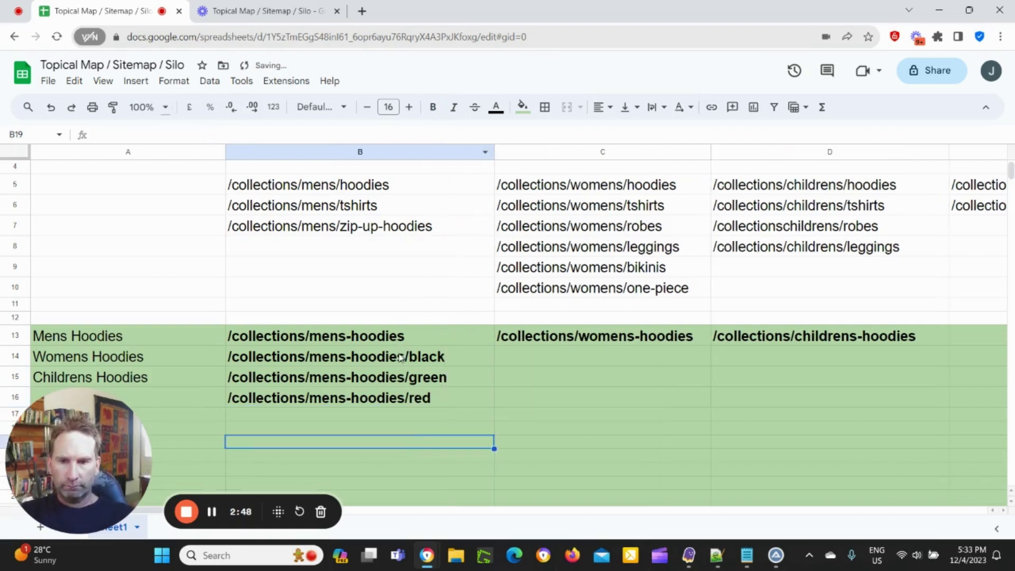
left_click_drag(401, 358, 398, 407)
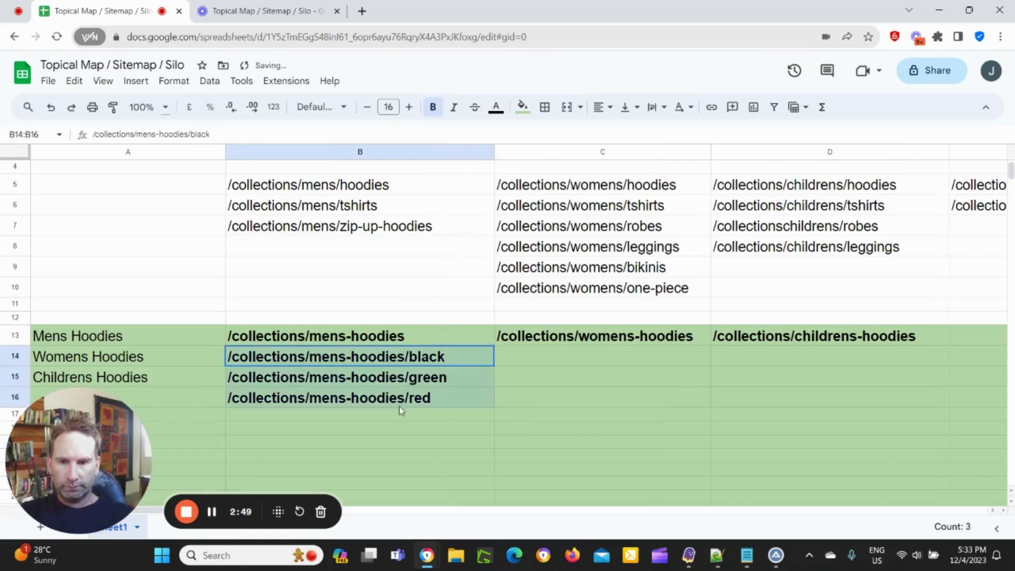
left_click(433, 107)
left_click(372, 427)
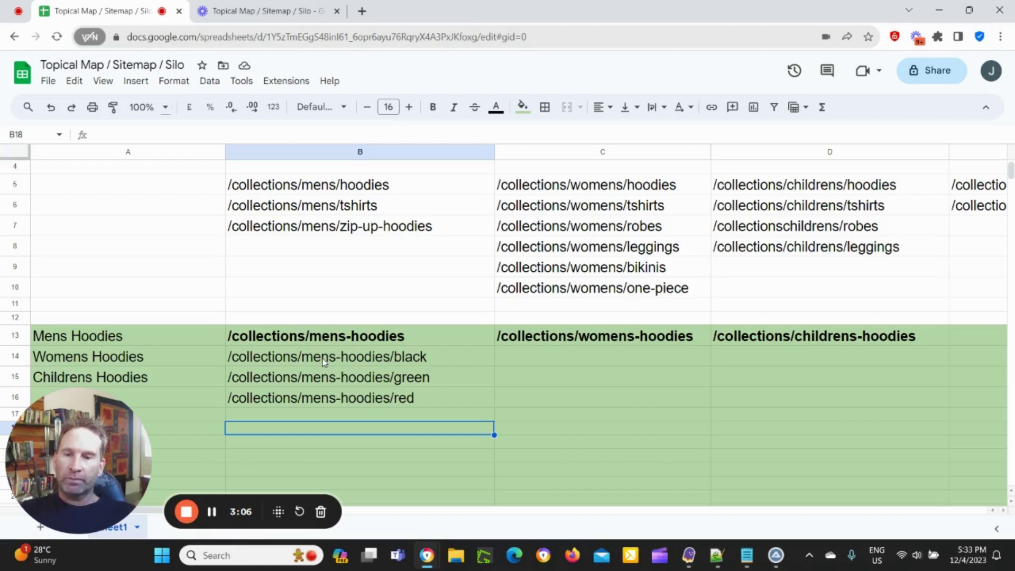
Step: Copy the three mens-hoodies colour paths from B14:B16 into C14:C16 and D14:D16
left_click(449, 361)
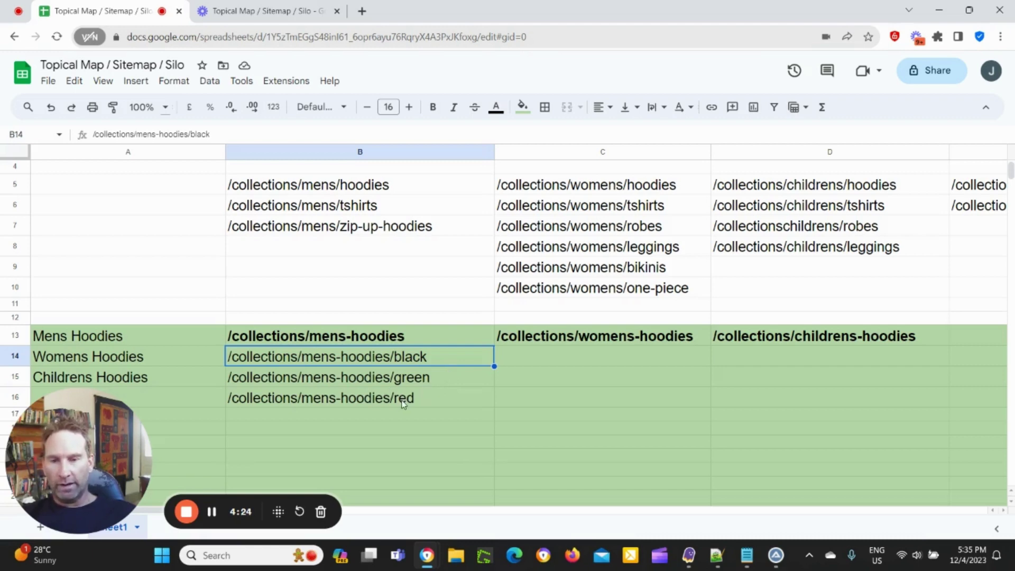
left_click(557, 363)
left_click_drag(359, 358, 351, 397)
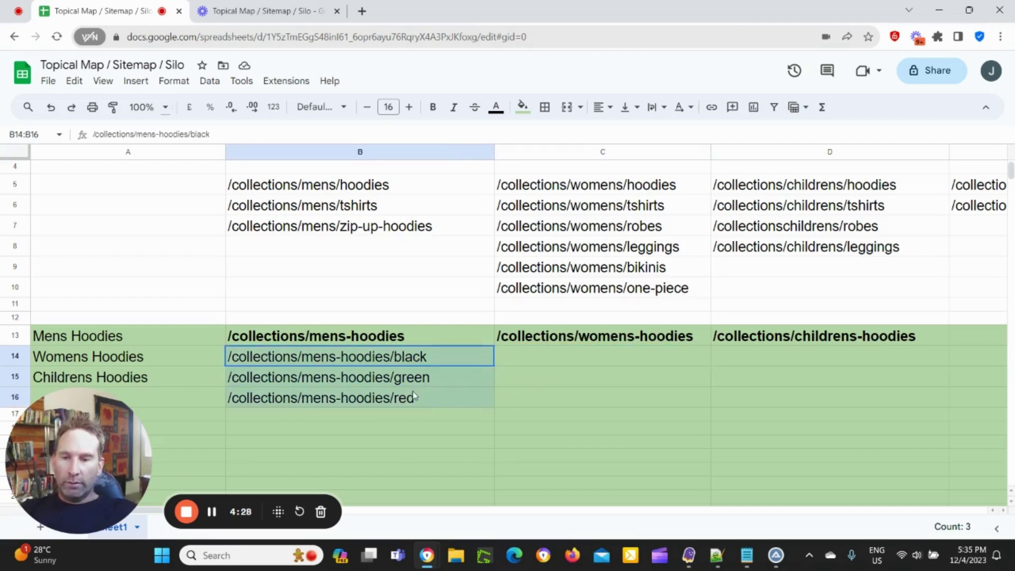
left_click(576, 359)
key("ctrl+v")
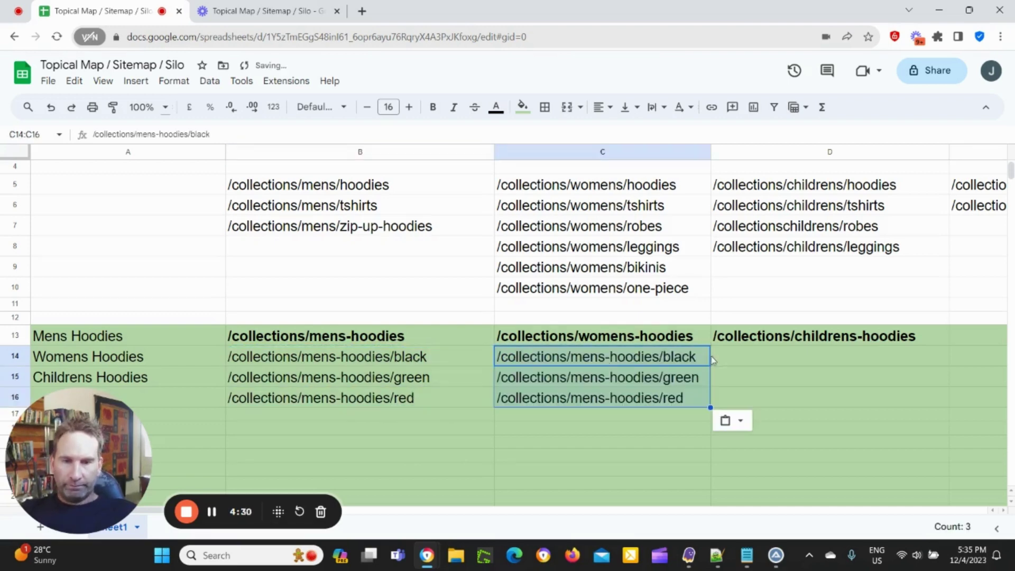
left_click(776, 353)
key("ctrl+v")
Step: Change the path in C14 to /collections/womens-hoodies/black
key("Left")
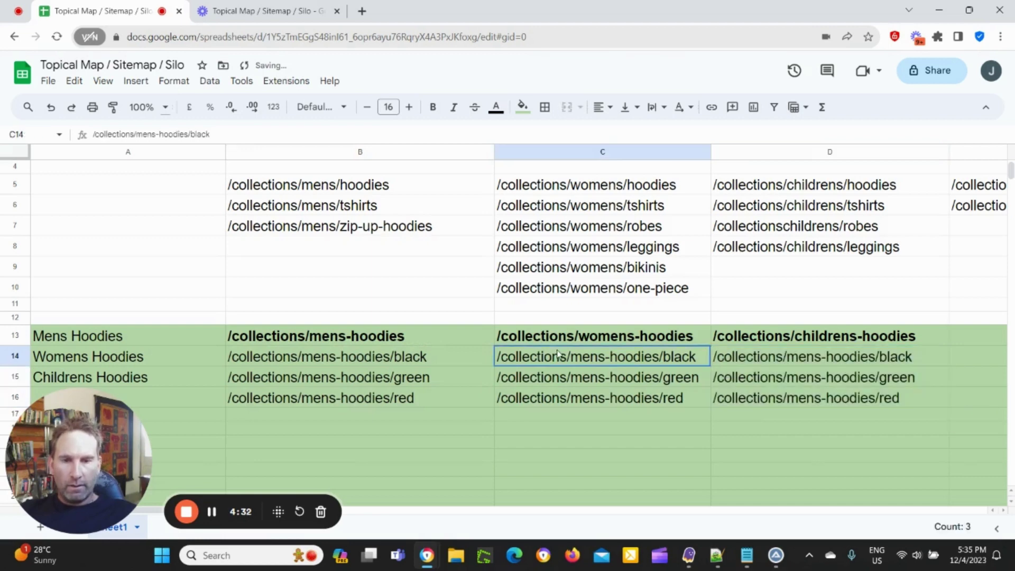
left_click(157, 133)
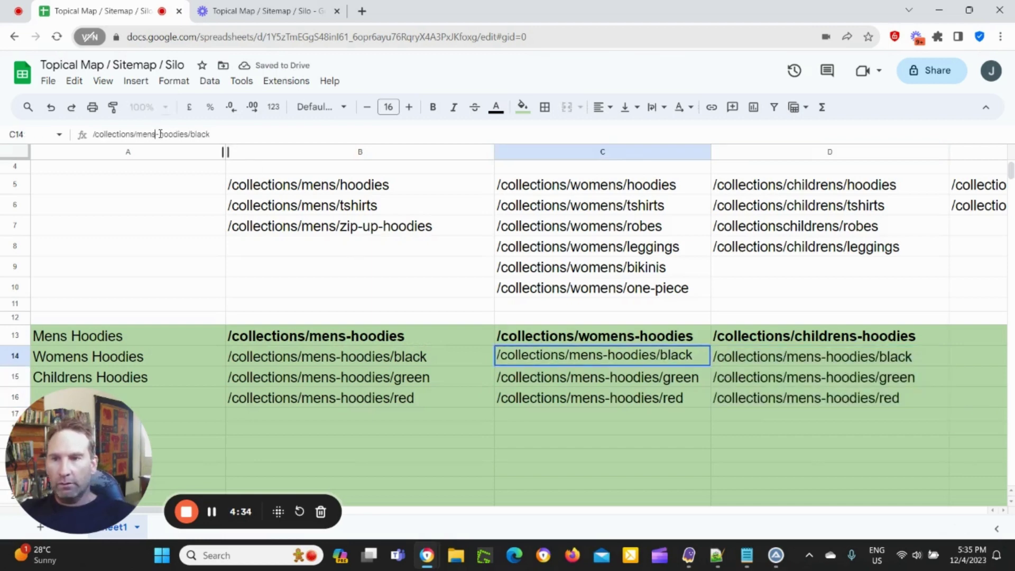
key("BackSpace")
key("BackSpace")
key("BackSpace")
key("BackSpace")
type("womens")
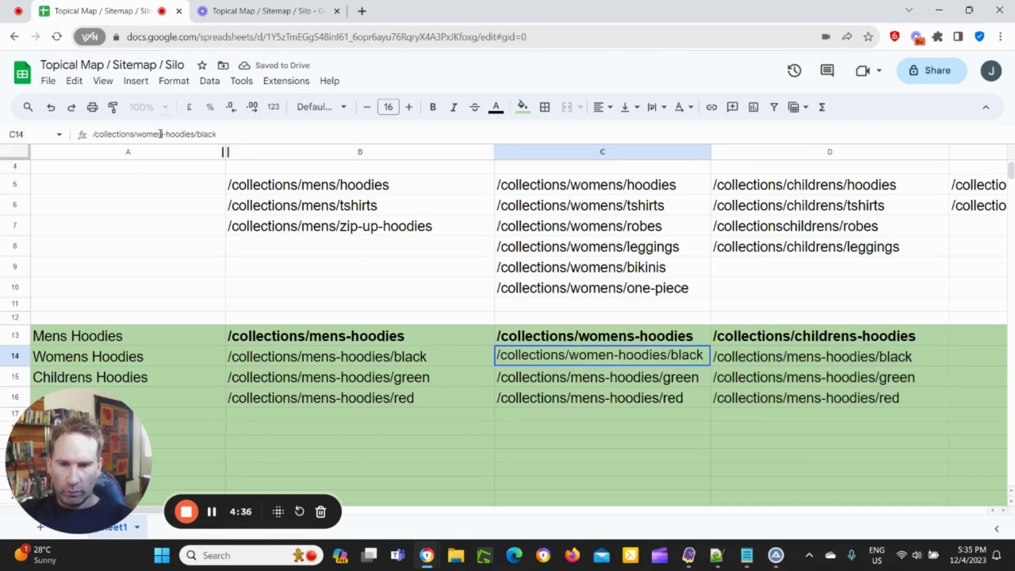
key("Return")
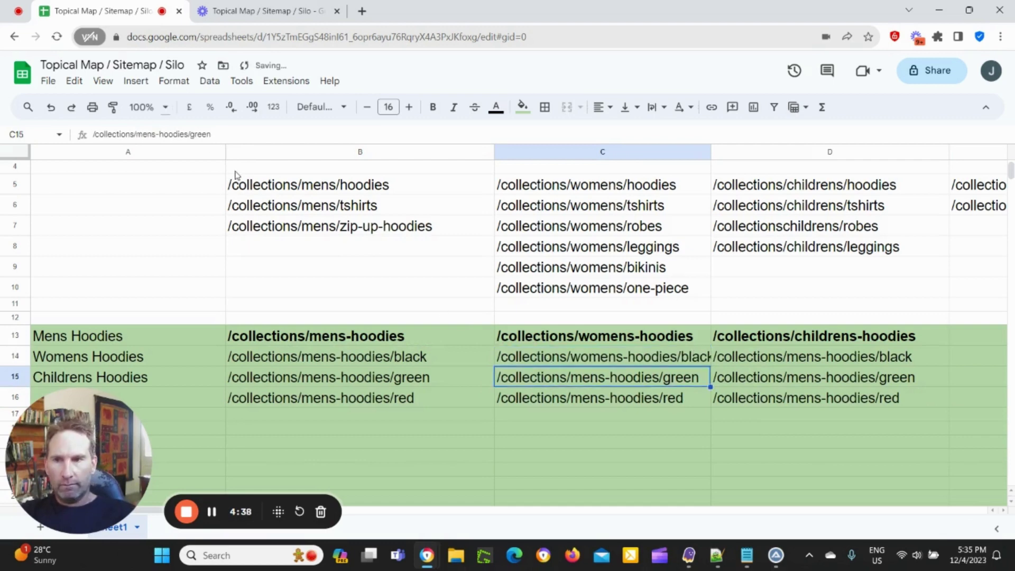
Step: Change the path in C15 to /collections/womens-hoodies/green
left_click(157, 134)
key("BackSpace")
key("BackSpace")
key("BackSpace")
key("BackSpace")
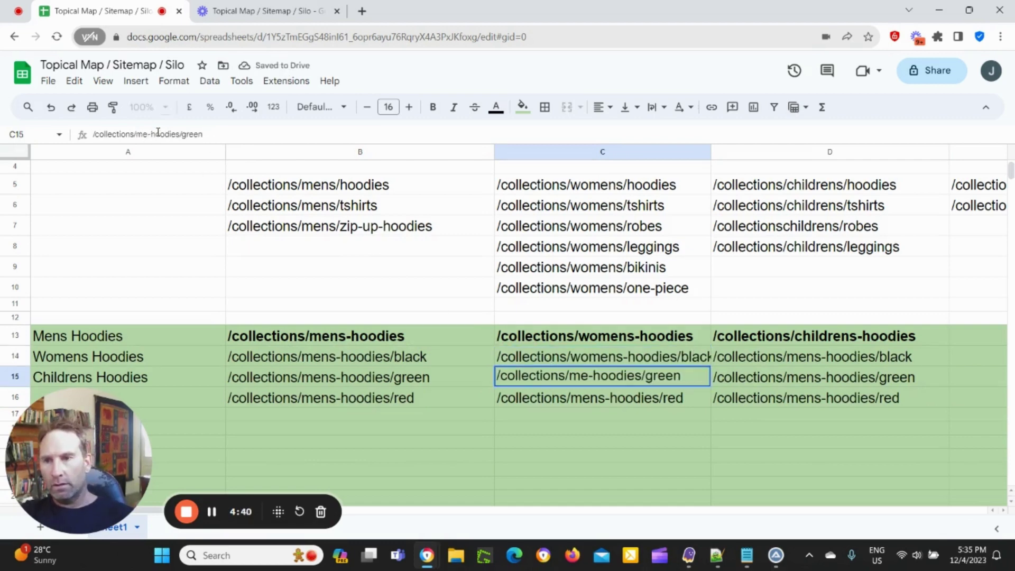
type("womens")
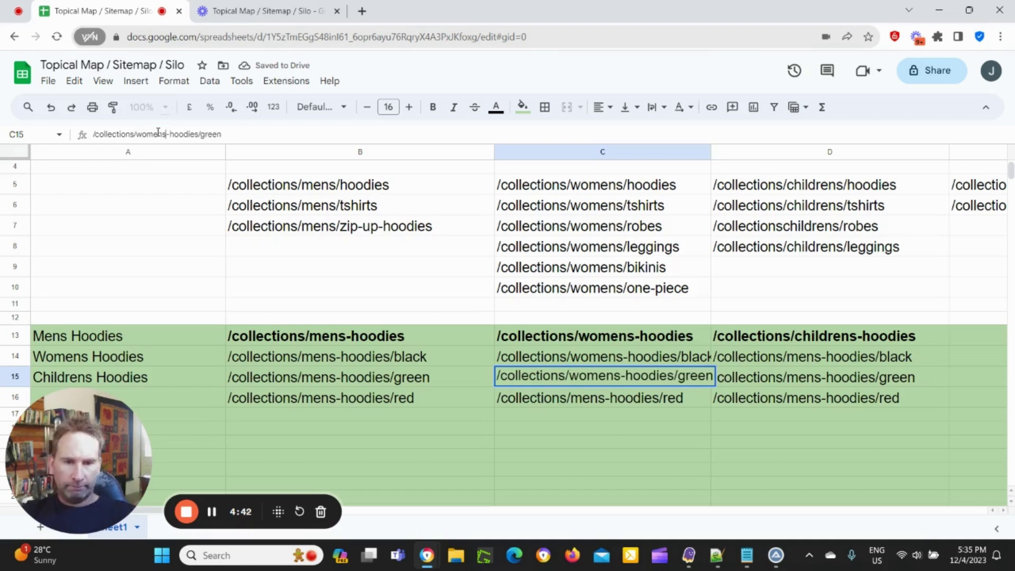
Step: Change the path in C16 to /collections/womens-hoodies/red and widen column C to fit its paths
left_click(527, 401)
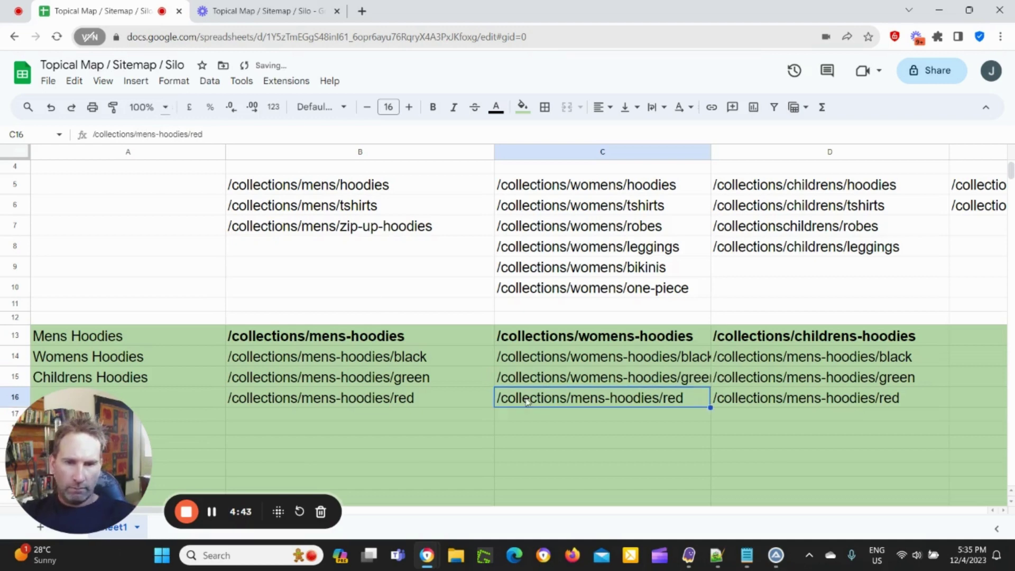
left_click(157, 134)
key("BackSpace")
key("BackSpace")
key("BackSpace")
key("BackSpace")
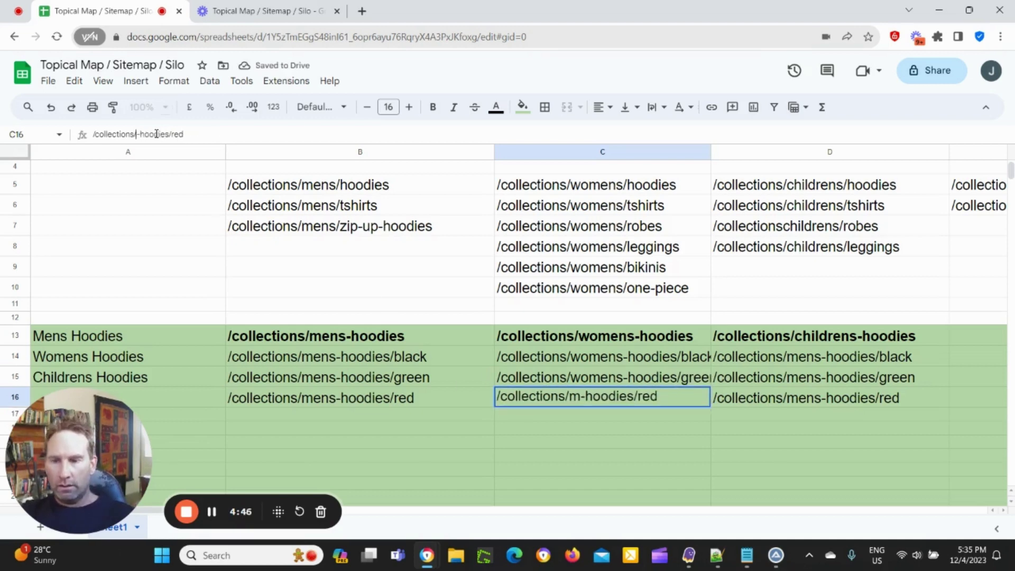
type("womens")
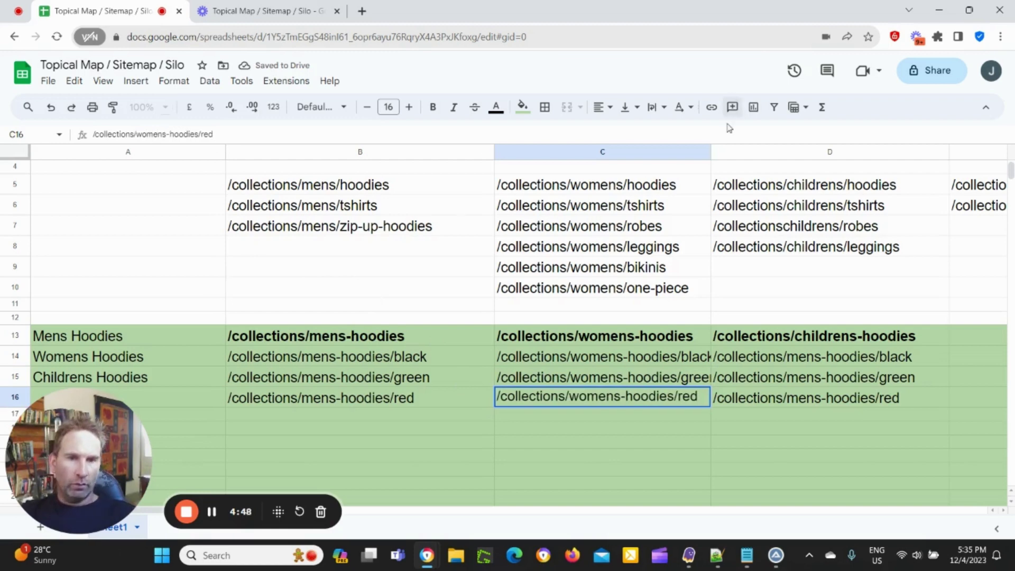
left_click_drag(712, 153, 760, 152)
Step: Change the path in D14 to /collections/children-hoodies/black, all in lower case
left_click(846, 362)
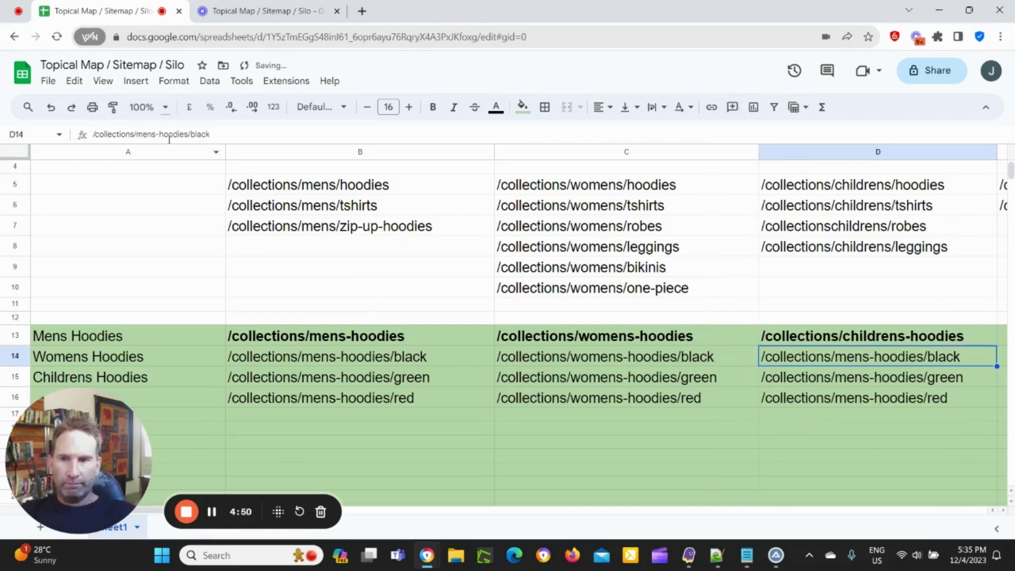
left_click(159, 135)
left_click_drag(150, 136, 139, 136)
key("BackSpace")
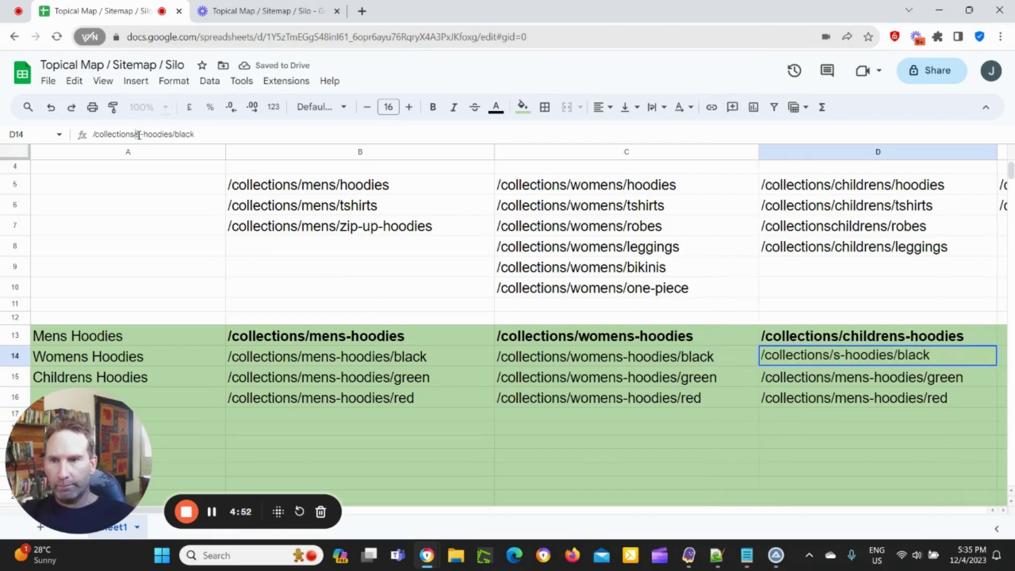
key("Delete")
type("Children")
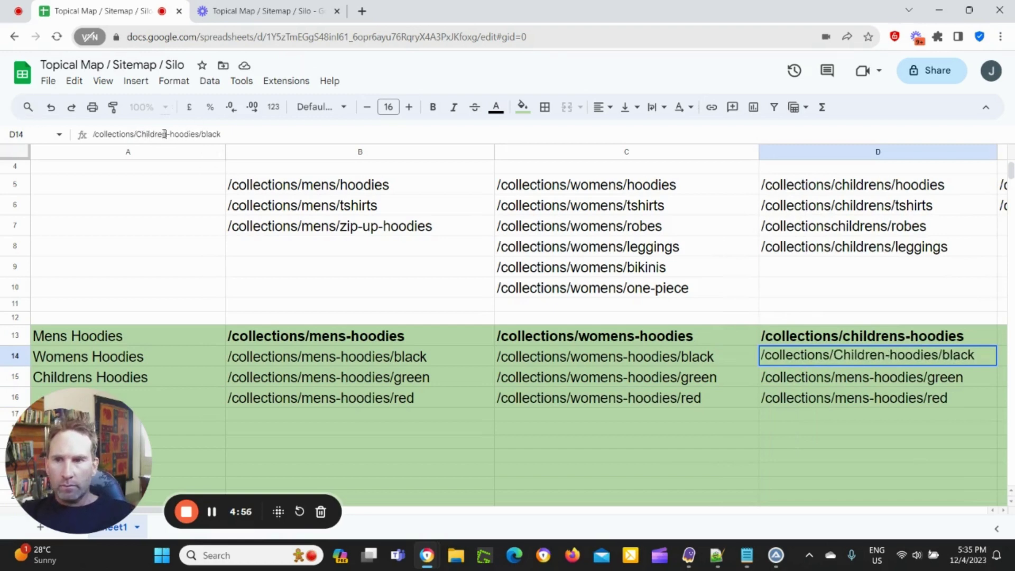
left_click(140, 135)
key("BackSpace")
type("c")
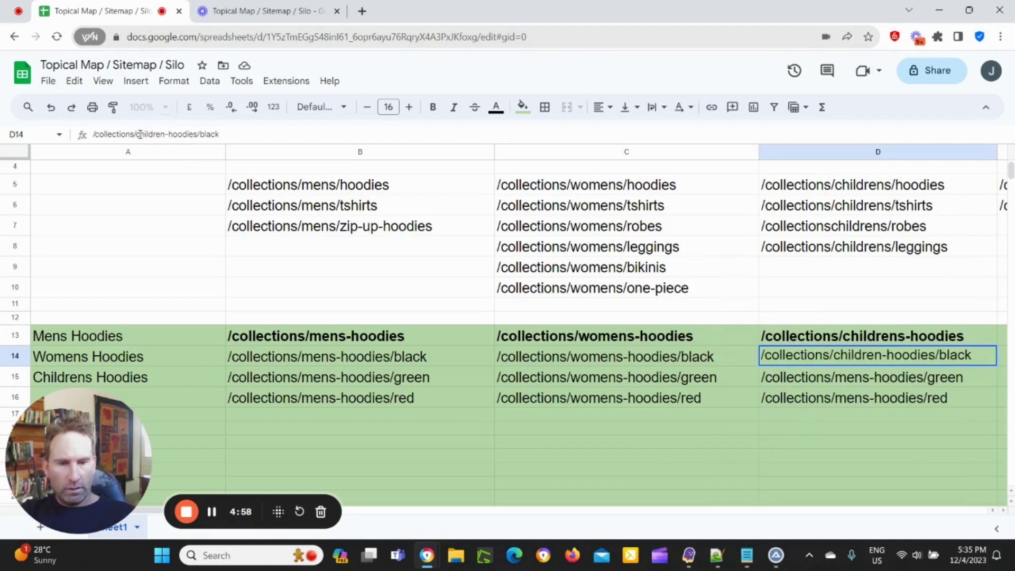
key("Return")
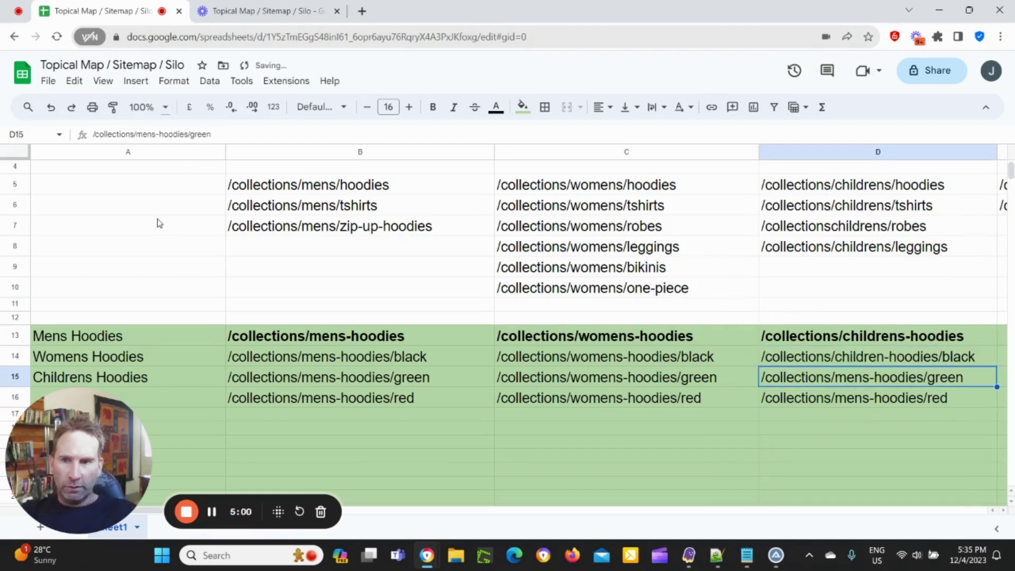
Step: Change the path in D15 to /collections/children-hoodies/green
left_click(152, 134)
key("BackSpace")
key("BackSpace")
key("BackSpace")
key("BackSpace")
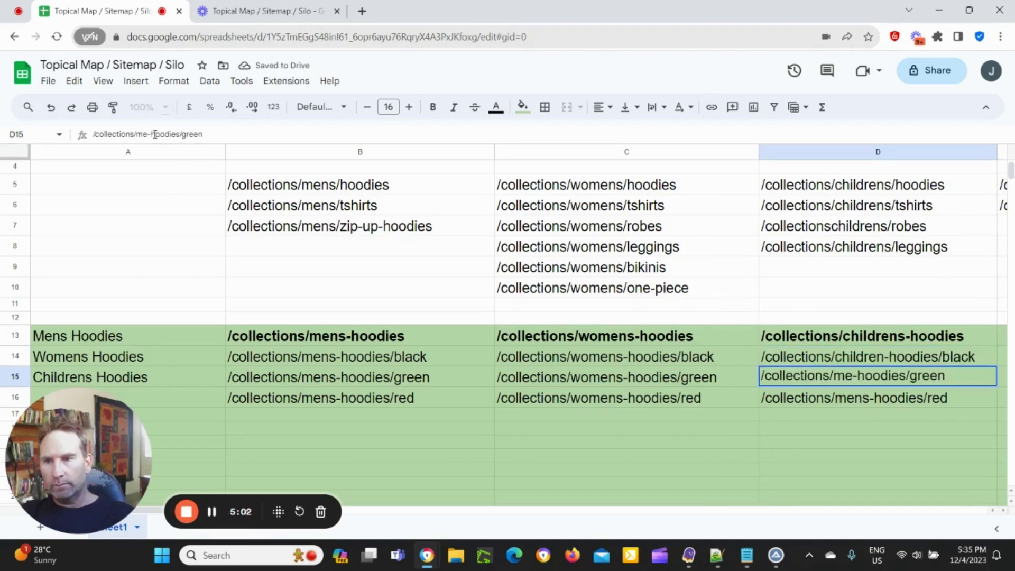
type("children")
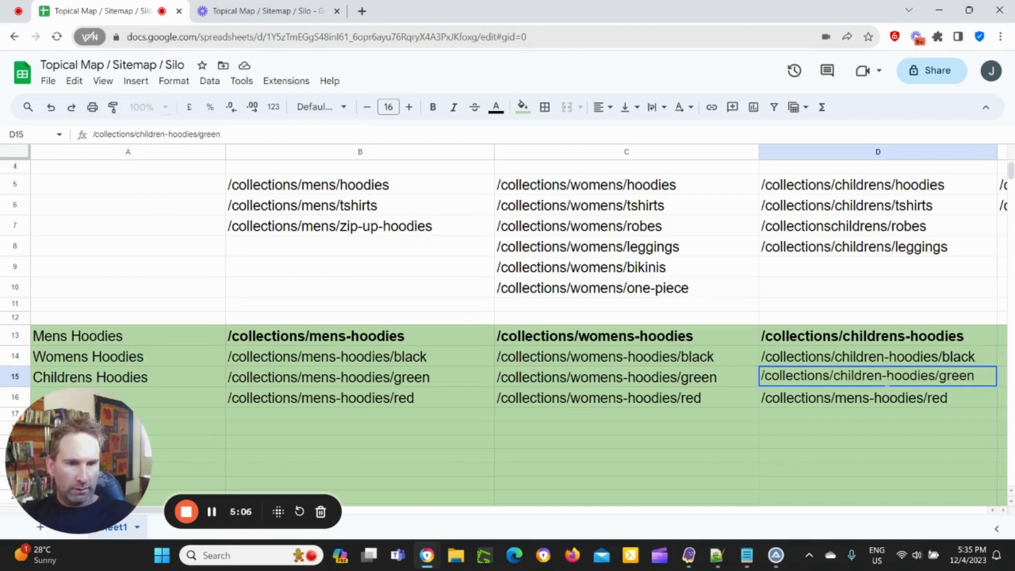
Step: Correct "children" to "childrens" in the black and green hoodie paths in D14 and D15
left_click(884, 359)
double_click(884, 359)
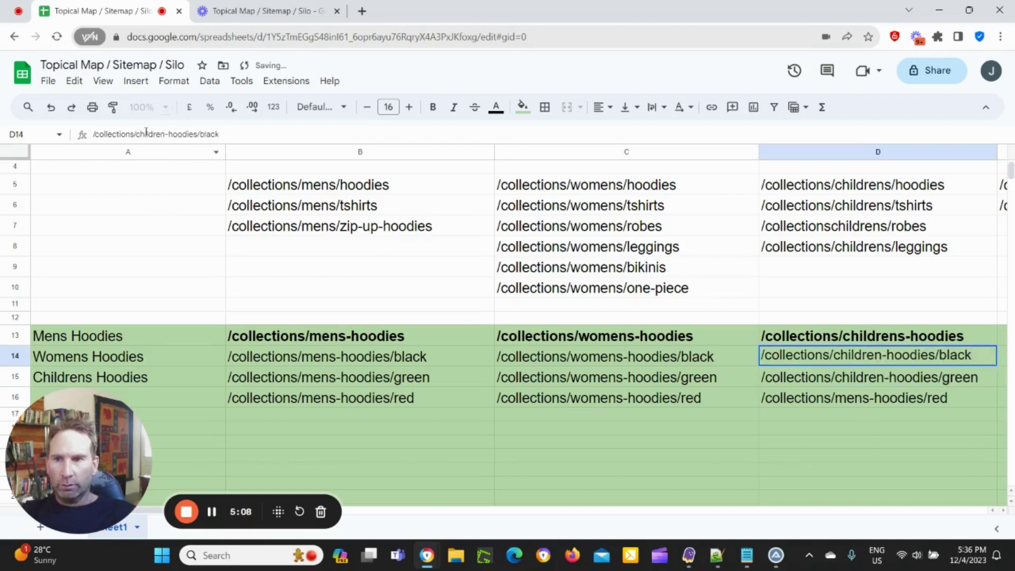
left_click(164, 134)
type("s")
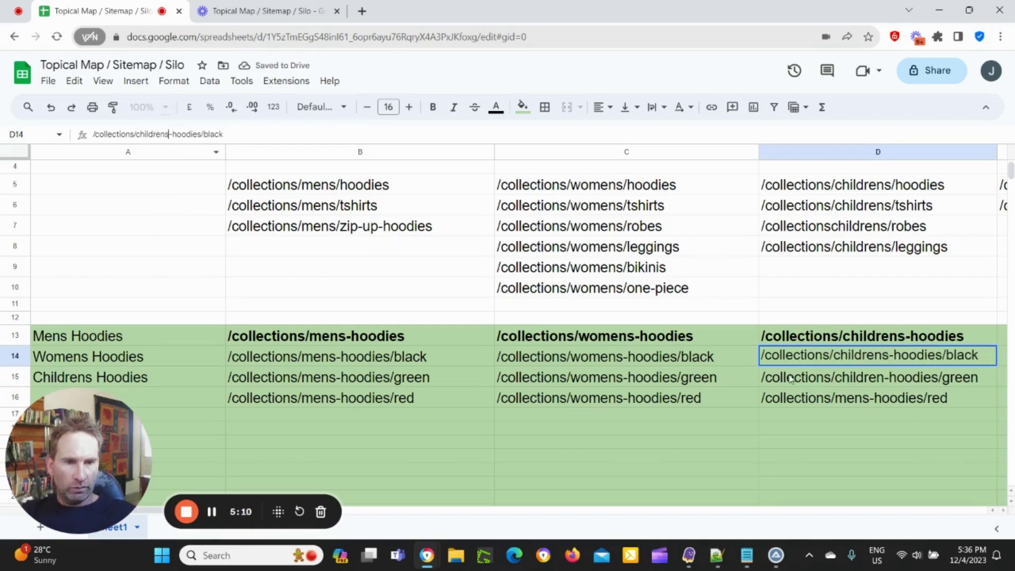
key("Return")
left_click(164, 134)
type("s")
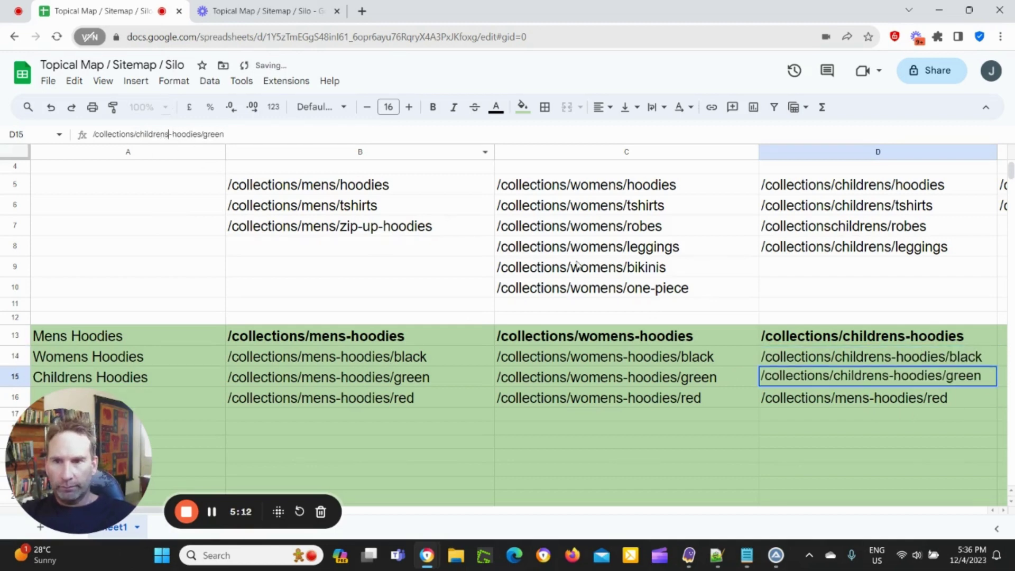
left_click(866, 403)
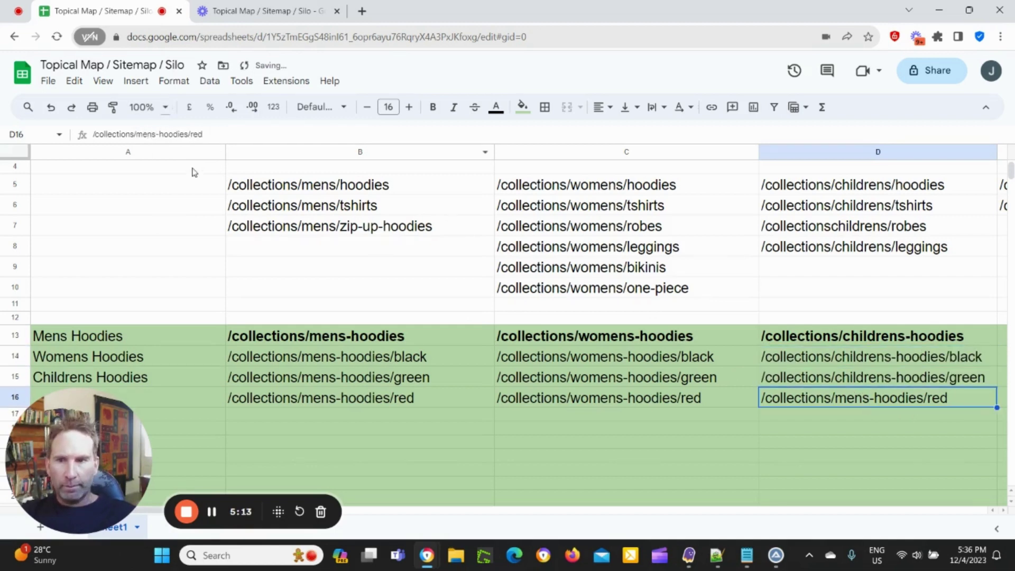
Step: Change the path in D16 to /collections/childrens-hoodies/red
left_click(156, 134)
key("BackSpace")
key("BackSpace")
key("BackSpace")
key("BackSpace")
type("ch")
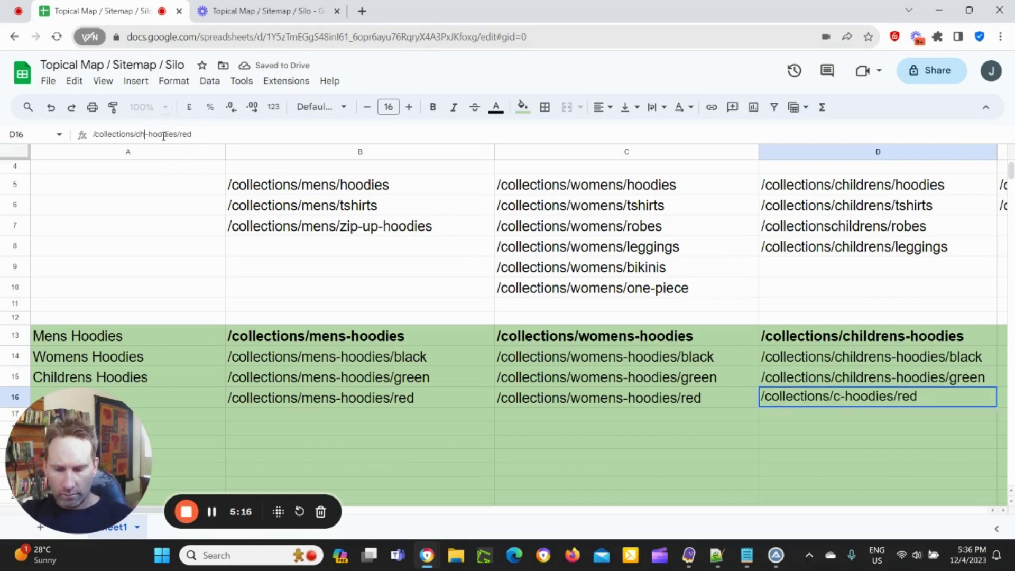
type("ildrens")
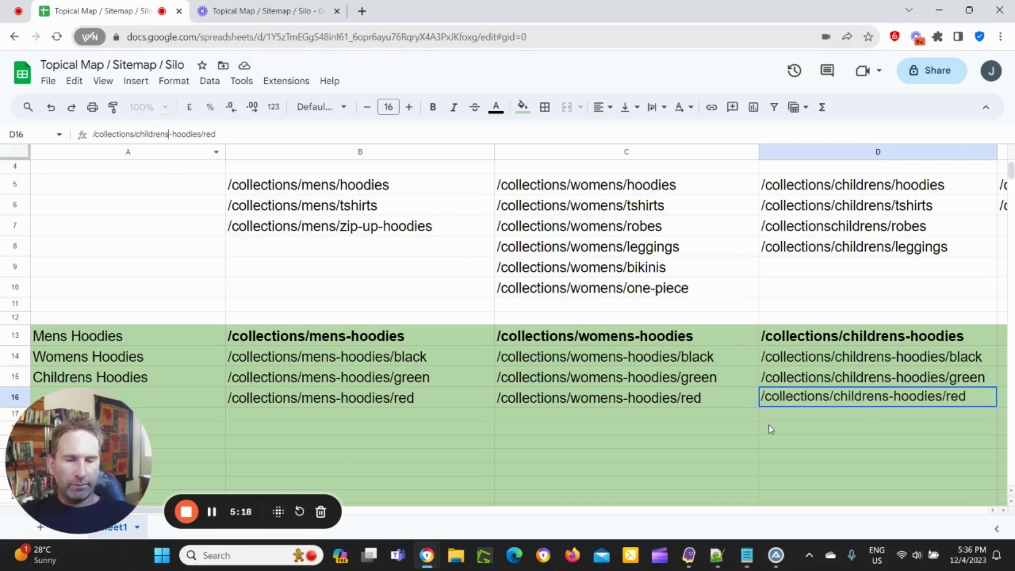
left_click(770, 429)
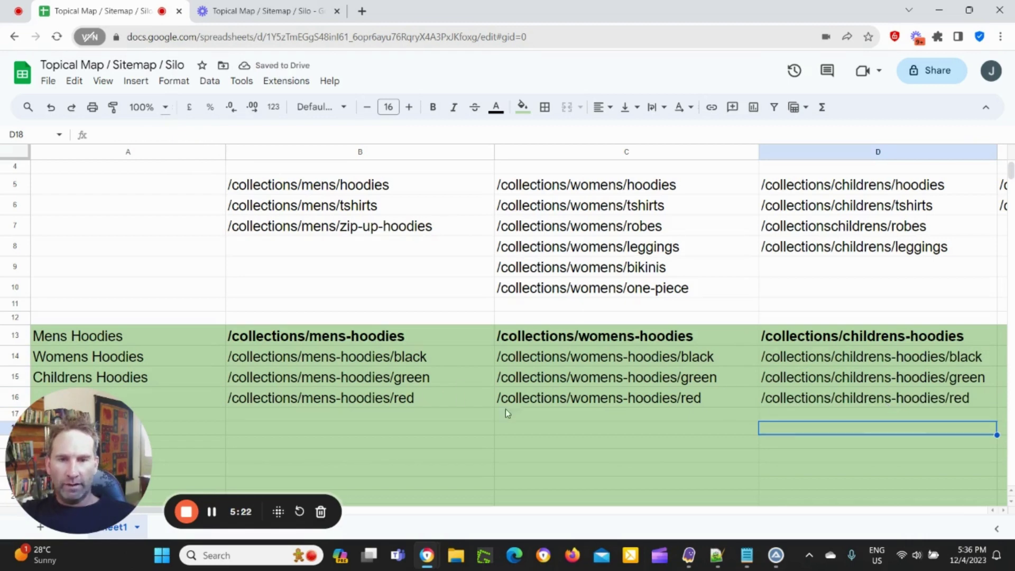
Step: Switch to the Semrush Keyword Magic Tool and look through the mens hoodies keyword list
scroll(507, 399, "down", 1)
scroll(469, 385, "up", 2)
scroll(437, 379, "down", 1)
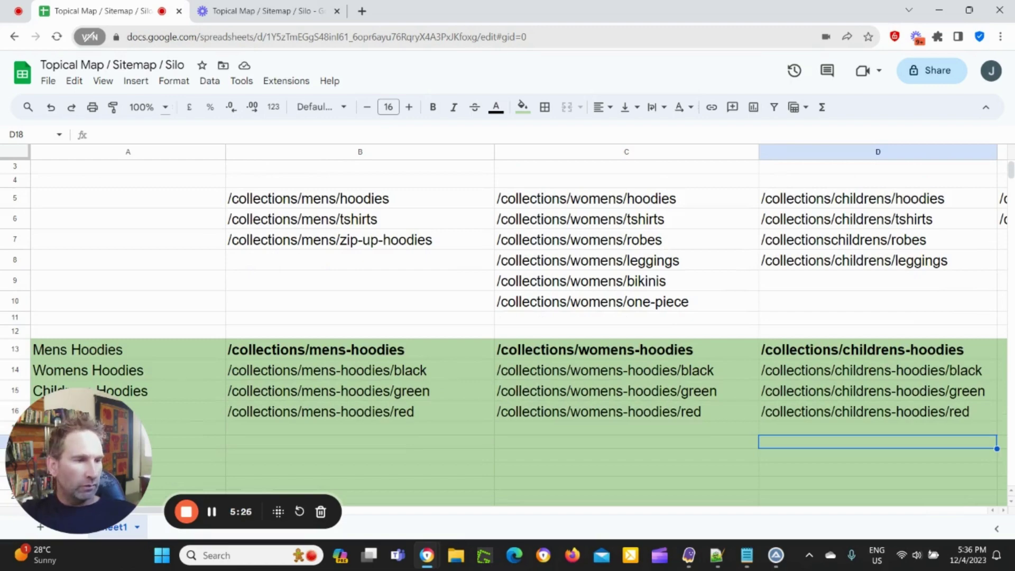
left_click_drag(1014, 13, 484, 16)
scroll(622, 445, "down", 5)
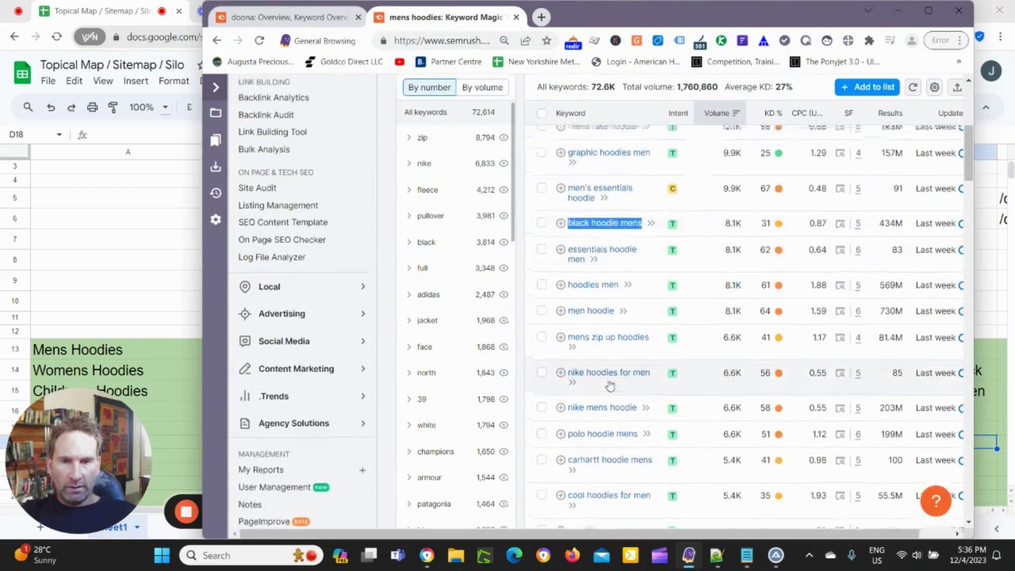
scroll(607, 386, "up", 2)
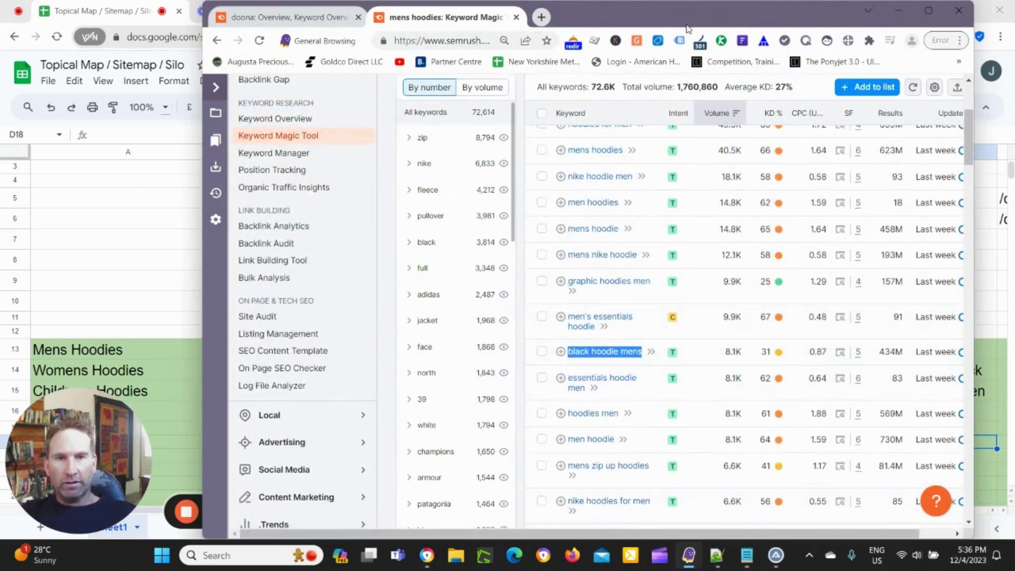
Step: Filter the mens hoodies keywords to include only those containing "red"
left_click_drag(694, 15, 695, 79)
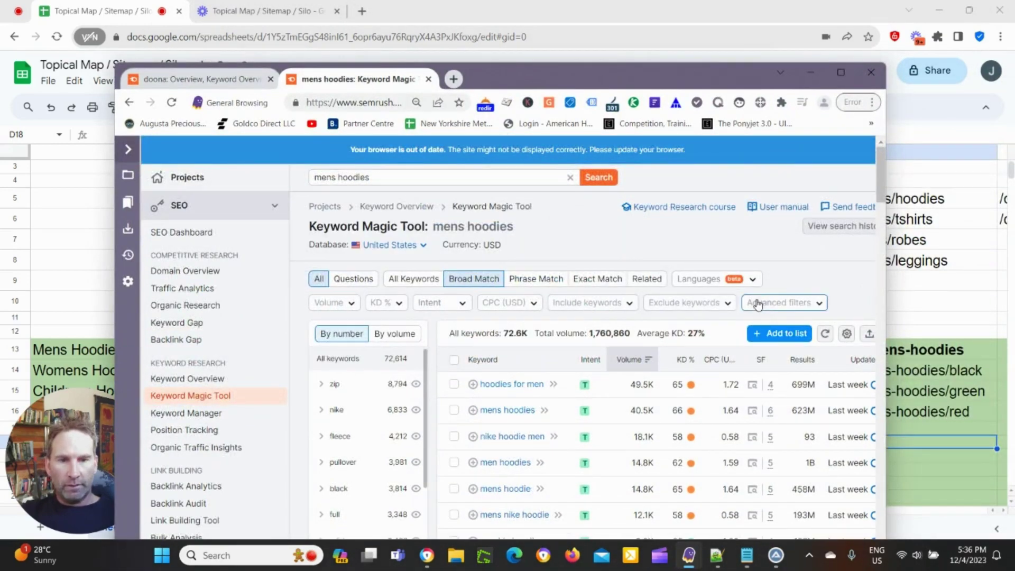
left_click(590, 304)
left_click(614, 424)
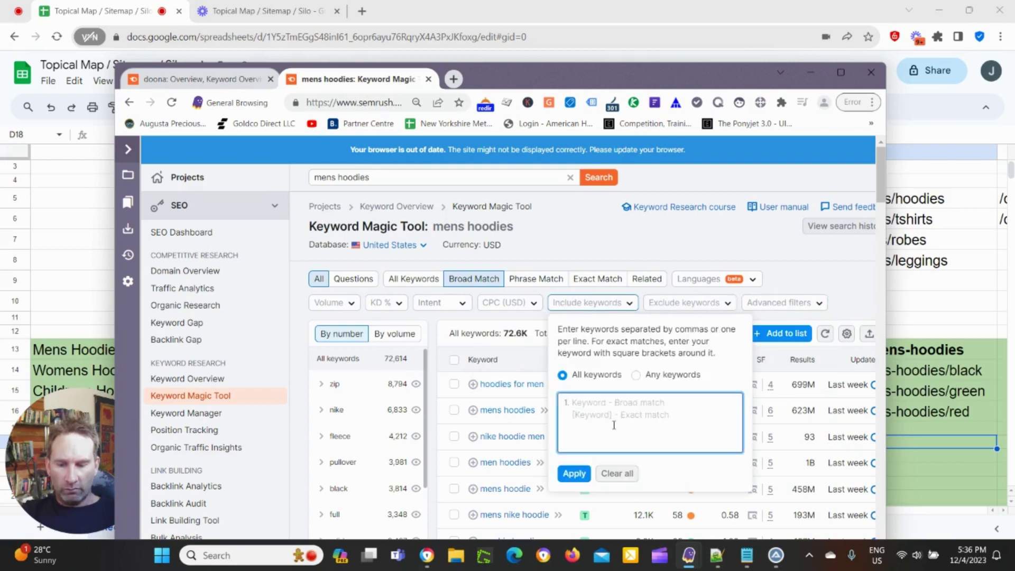
type("red")
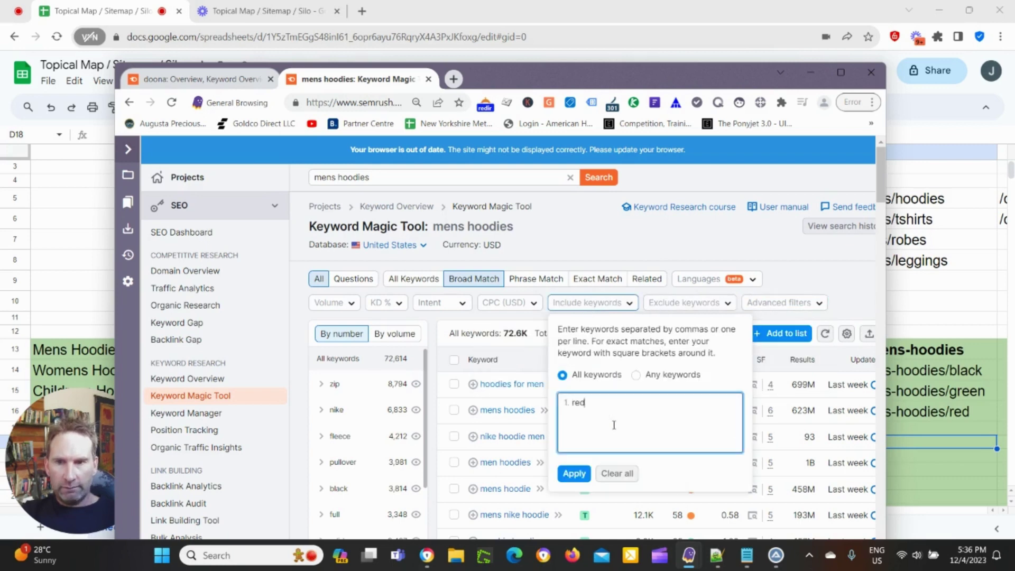
left_click(574, 473)
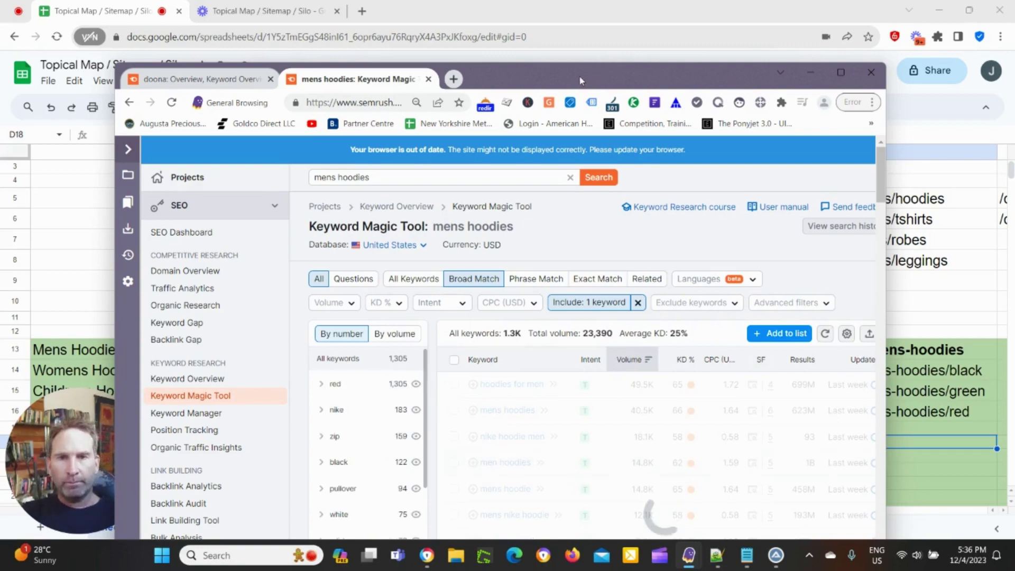
Step: Check the search volumes of the red mens hoodie keywords in Semrush and return to the Google Sheets map
left_click_drag(576, 76, 624, 8)
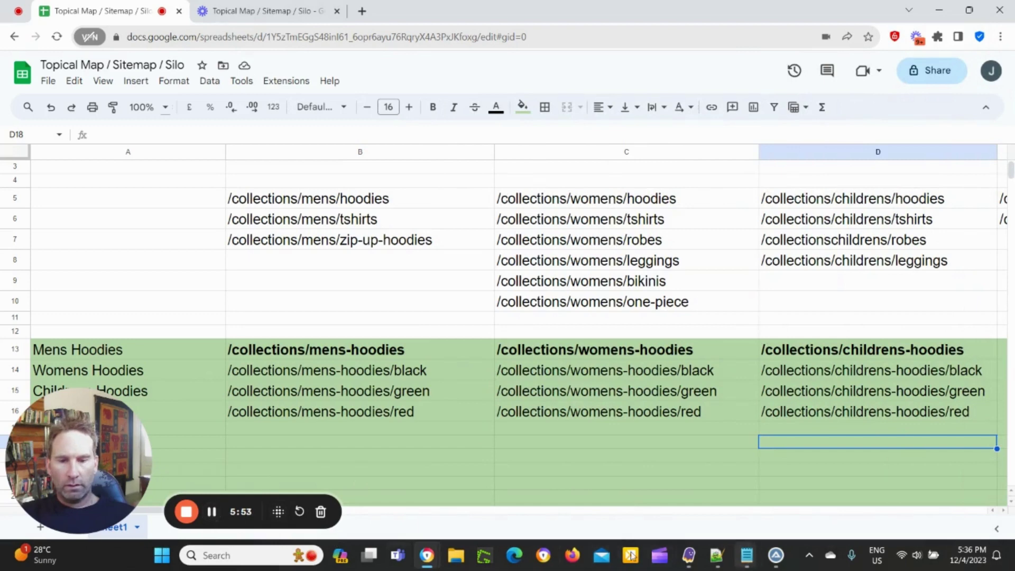
left_click(682, 564)
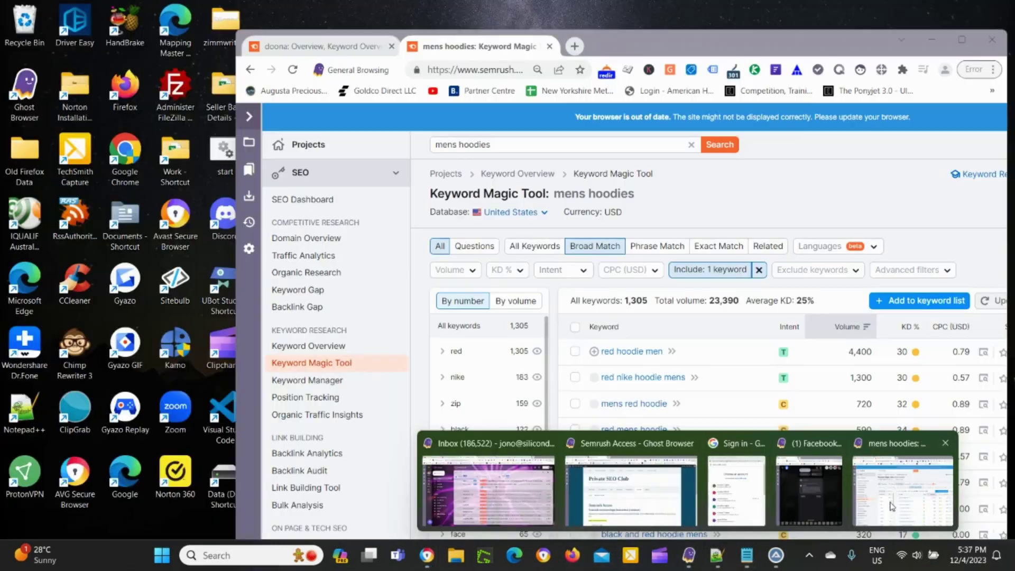
left_click(925, 484)
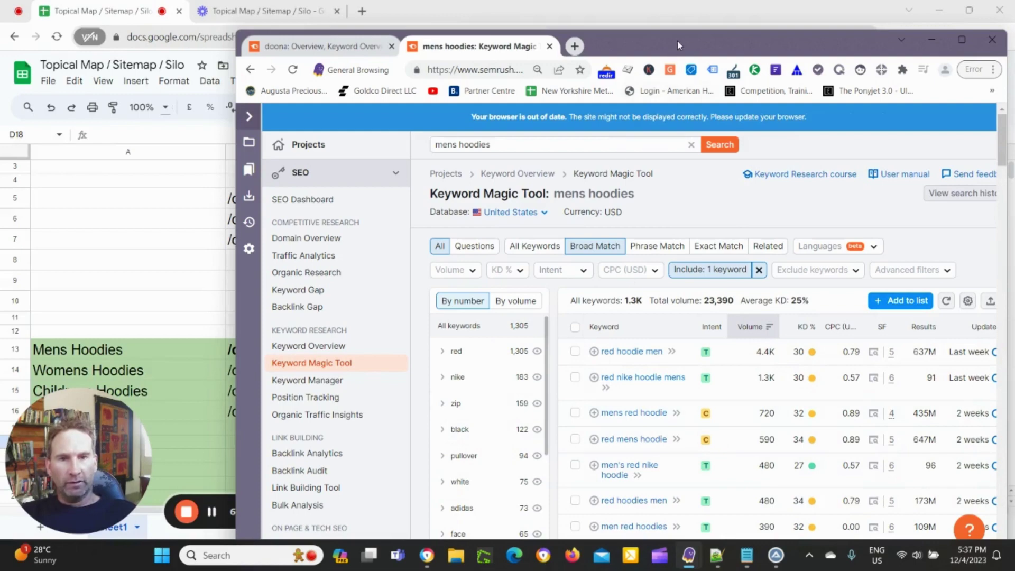
left_click(931, 39)
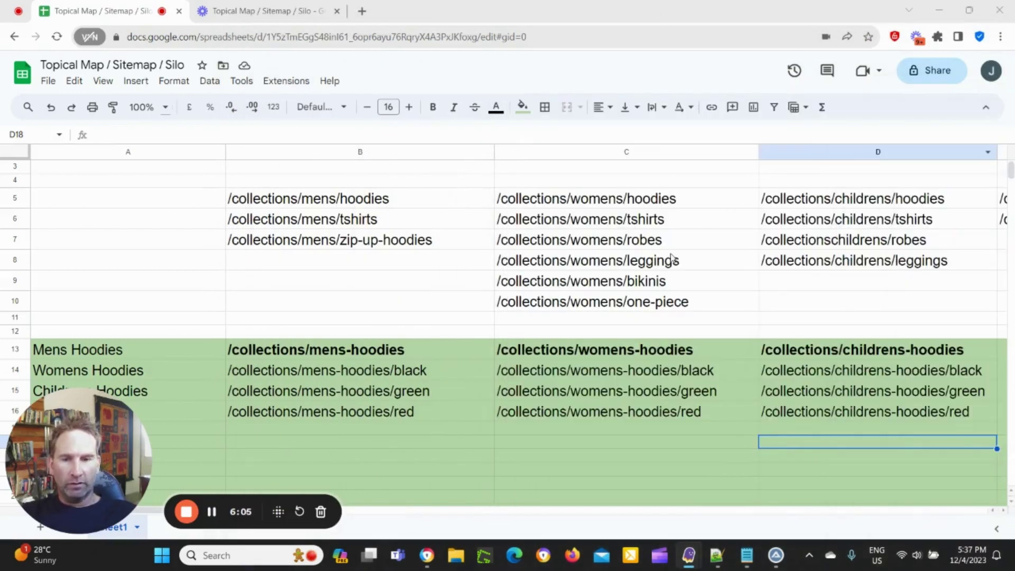
scroll(634, 270, "down", 1)
left_click(646, 384)
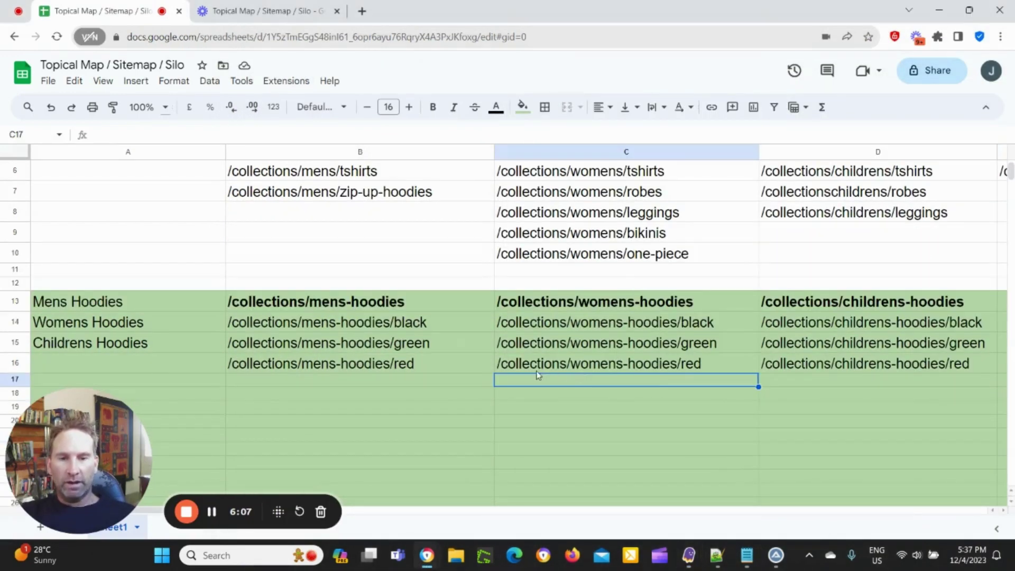
scroll(445, 367, "down", 1)
scroll(582, 369, "up", 3)
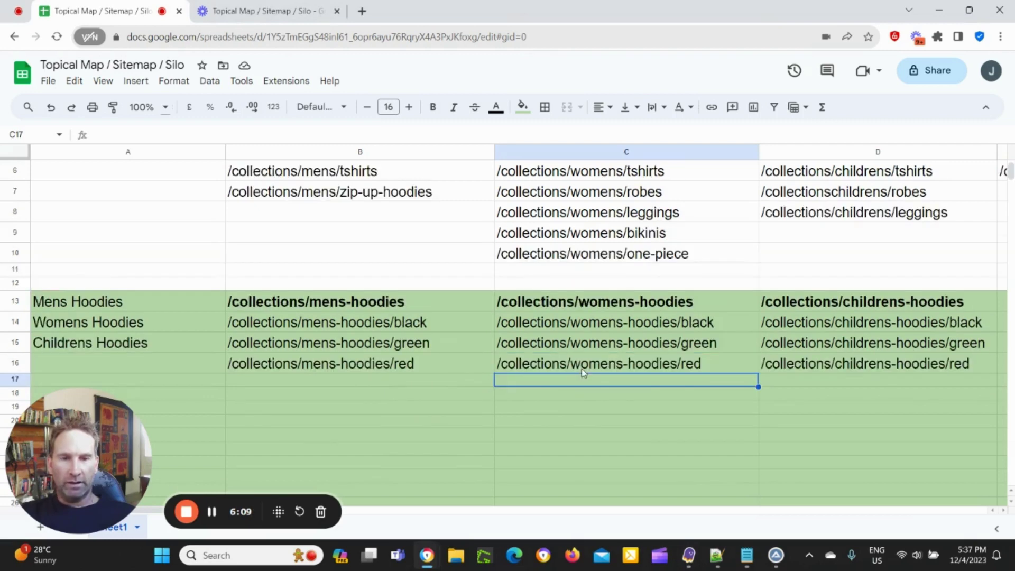
scroll(532, 367, "down", 2)
scroll(392, 430, "down", 2)
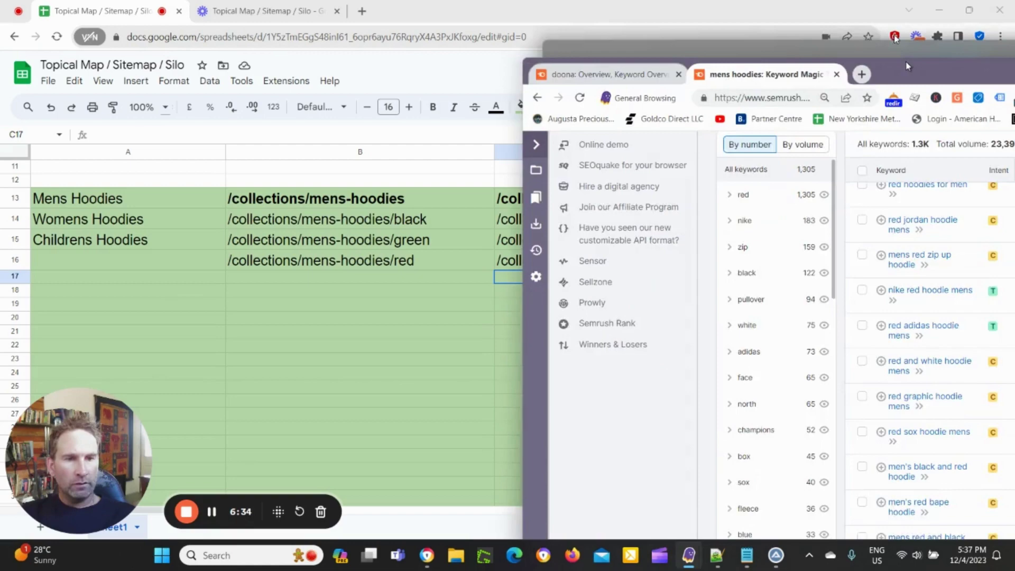
Step: Look through the red-filtered keyword list in Semrush for further mens hoodie types and return to the sheet
left_click_drag(906, 4, 673, 41)
scroll(709, 340, "down", 10)
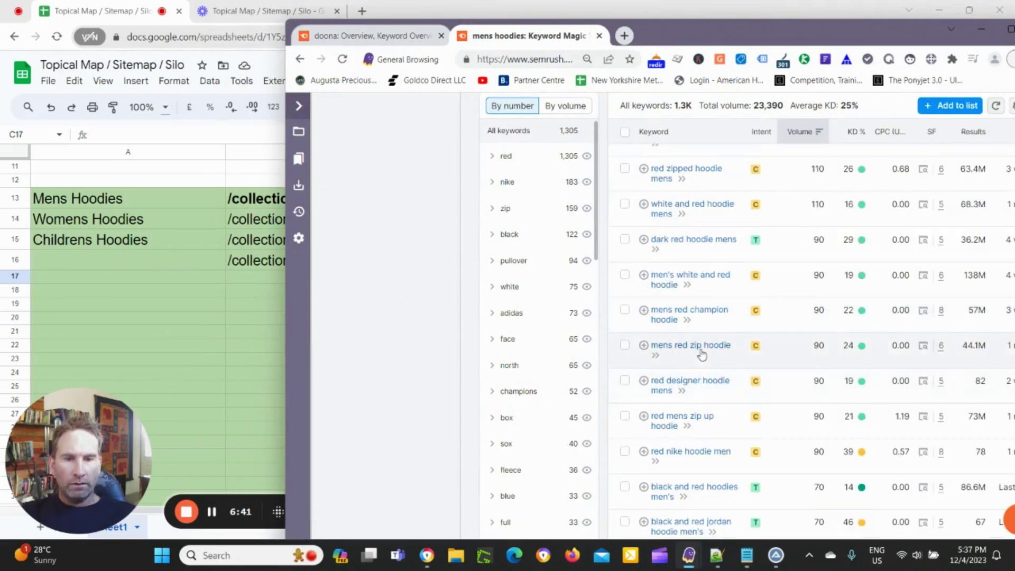
scroll(706, 352, "down", 1)
scroll(706, 353, "down", 3)
scroll(704, 275, "up", 3)
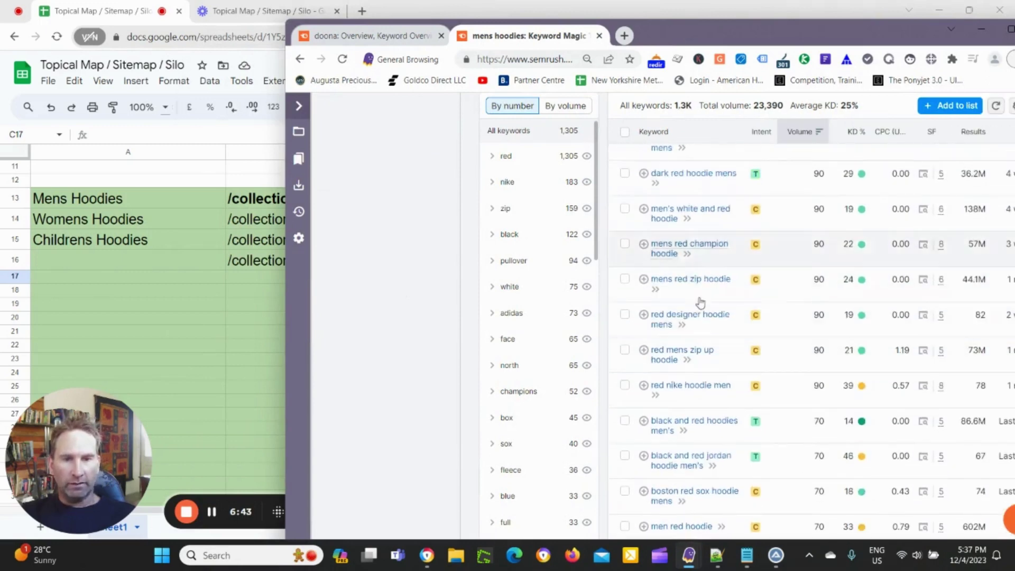
left_click(731, 8)
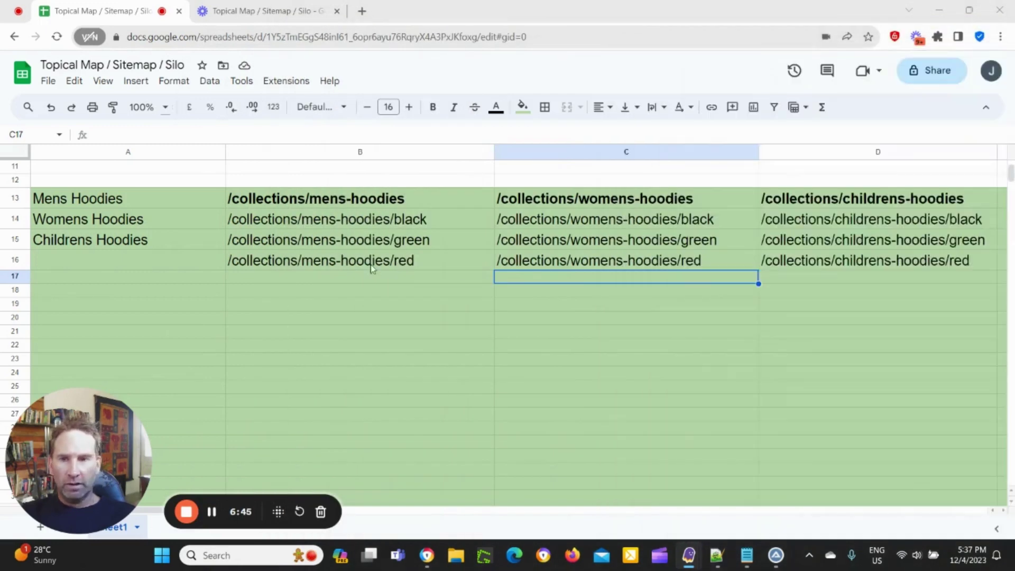
Step: Copy the mens red hoodie path from B16 into B17 and change it to /collections/mens-hoodies/zip-up
left_click(352, 275)
left_click(285, 267)
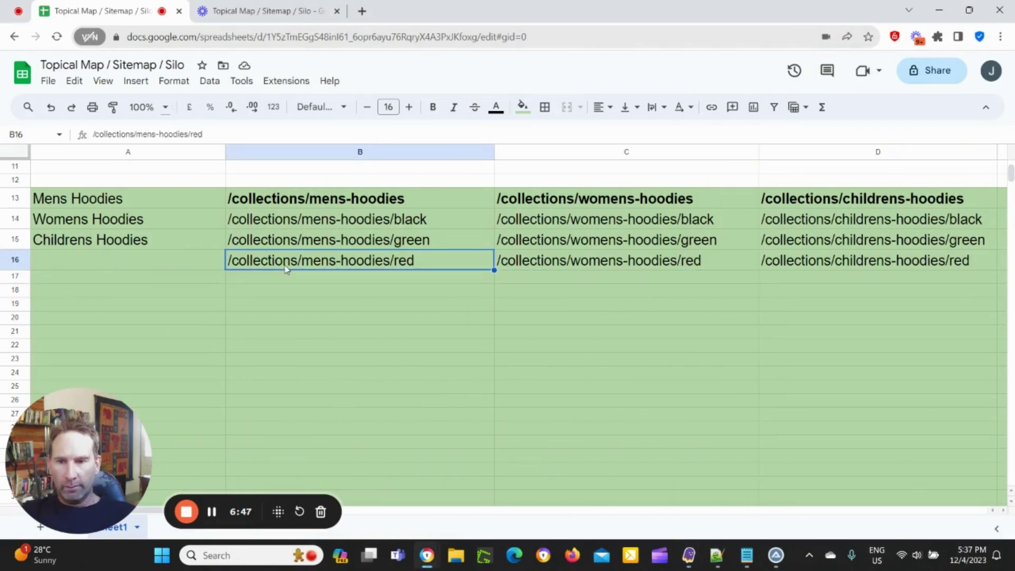
key("ctrl+c")
left_click(290, 281)
key("ctrl+v")
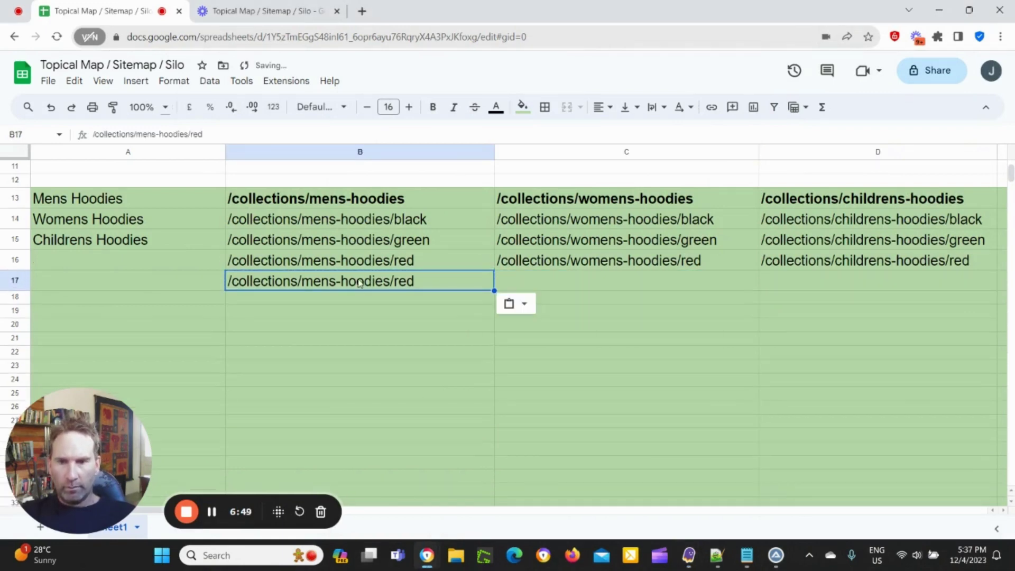
left_click(211, 135)
key("BackSpace")
key("BackSpace")
key("BackSpace")
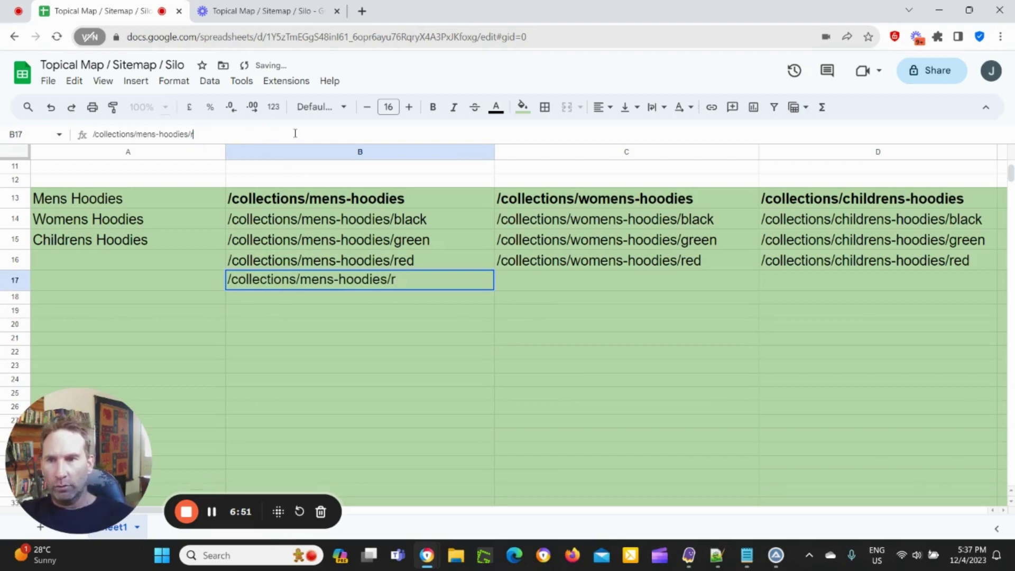
type("zip-")
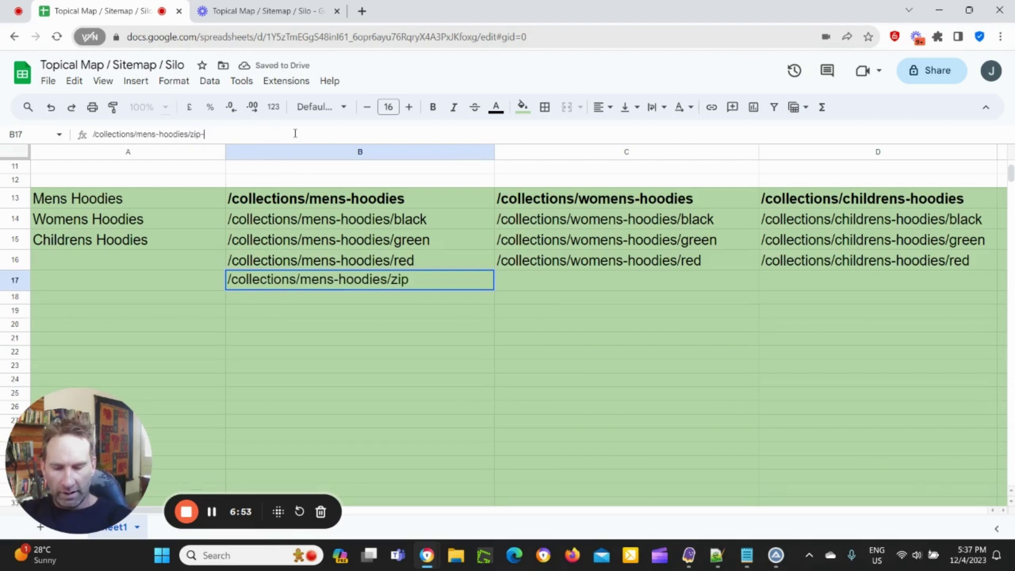
type("up")
left_click(465, 354)
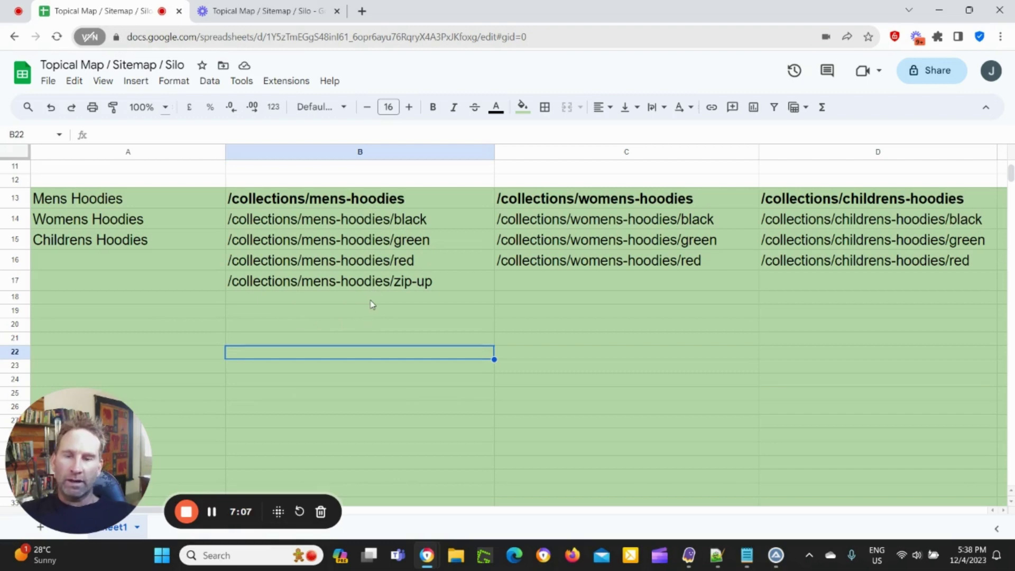
Step: Review the mens, womens and childrens hoodie sub-collection paths against the original collection lists above them
left_click(390, 269)
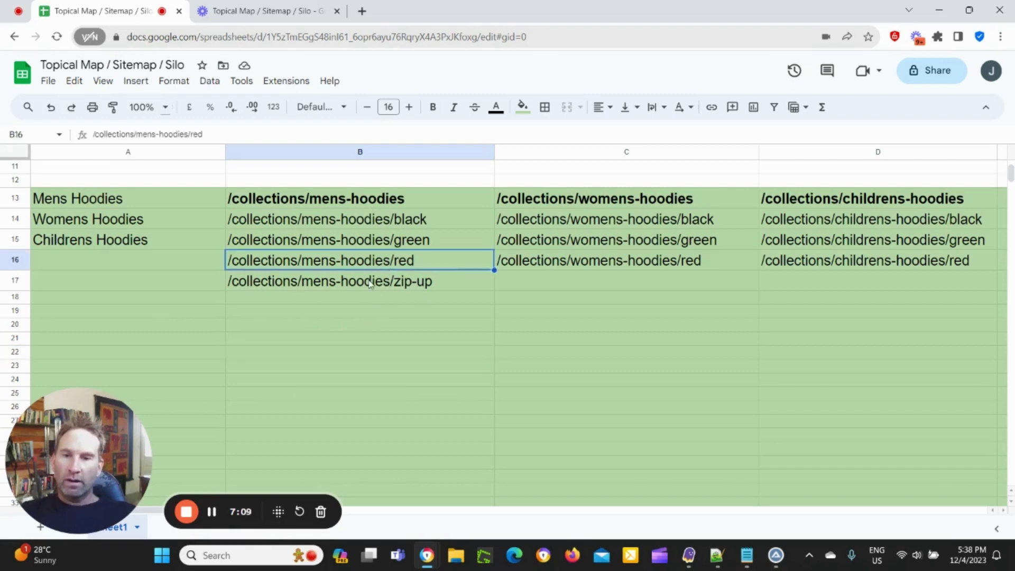
left_click(374, 280)
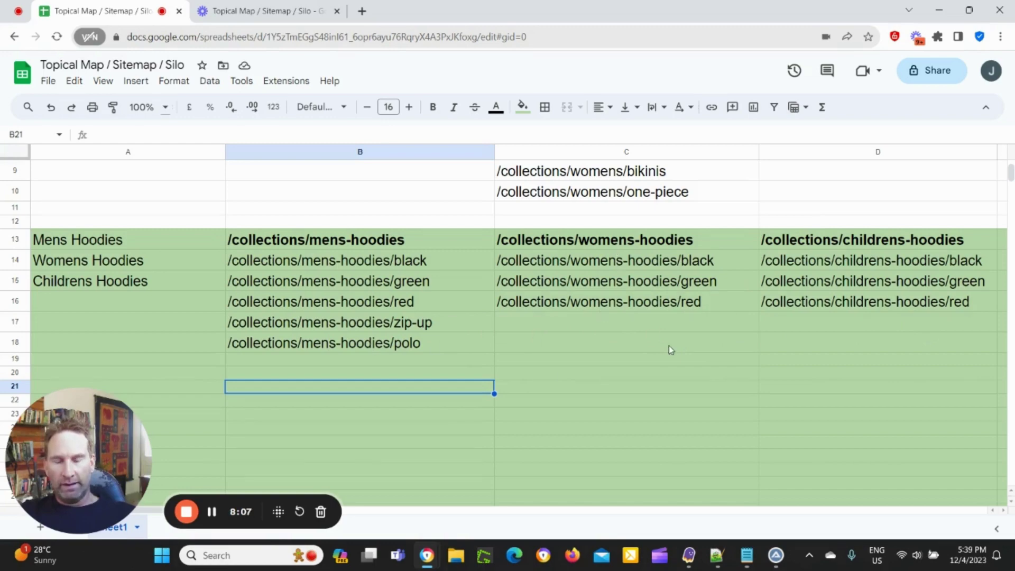
scroll(486, 320, "up", 3)
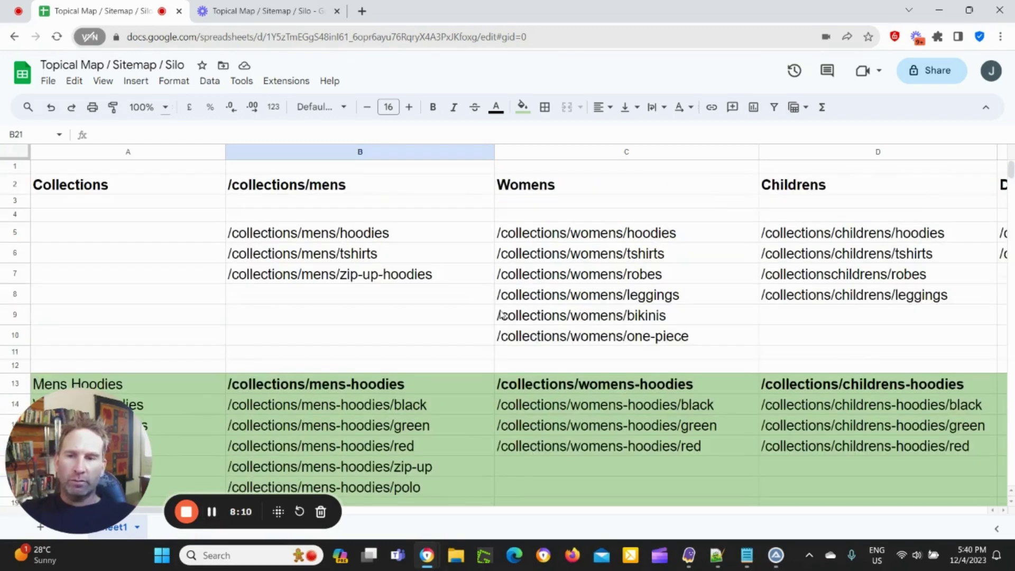
scroll(486, 320, "down", 3)
scroll(487, 320, "up", 3)
scroll(487, 317, "down", 1)
scroll(487, 318, "up", 1)
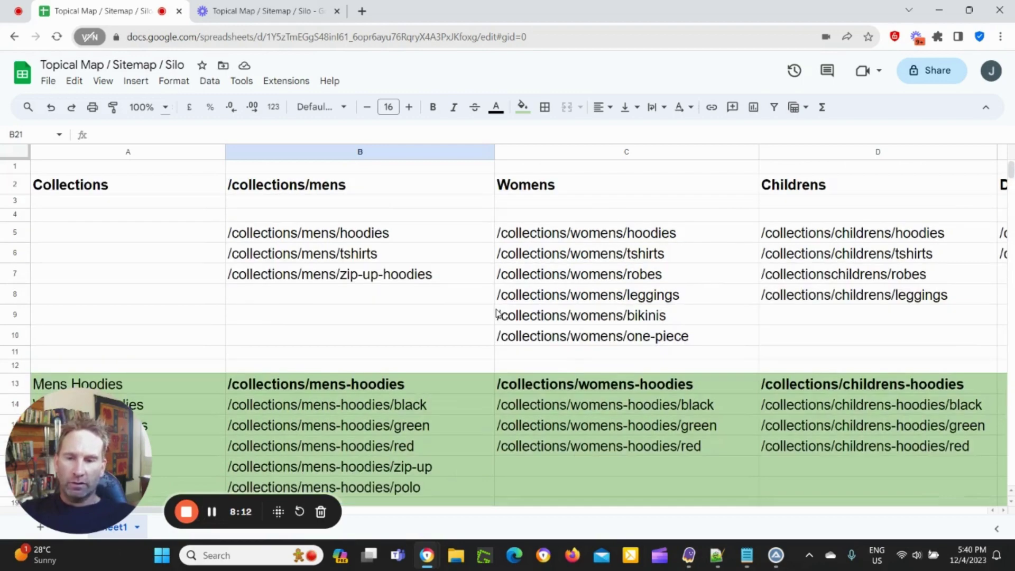
scroll(491, 315, "down", 1)
scroll(497, 313, "down", 2)
scroll(503, 328, "up", 1)
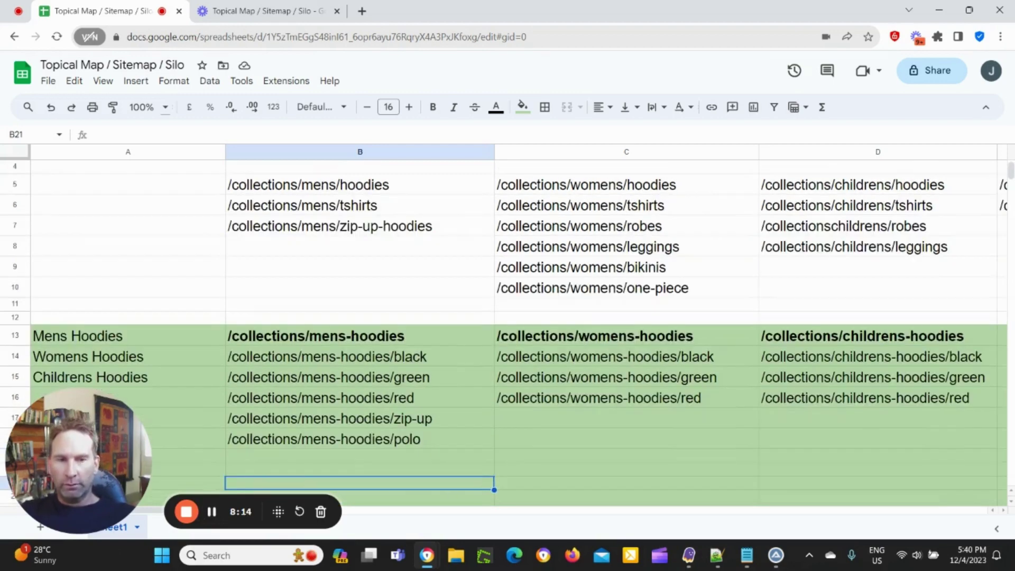
scroll(740, 307, "up", 2)
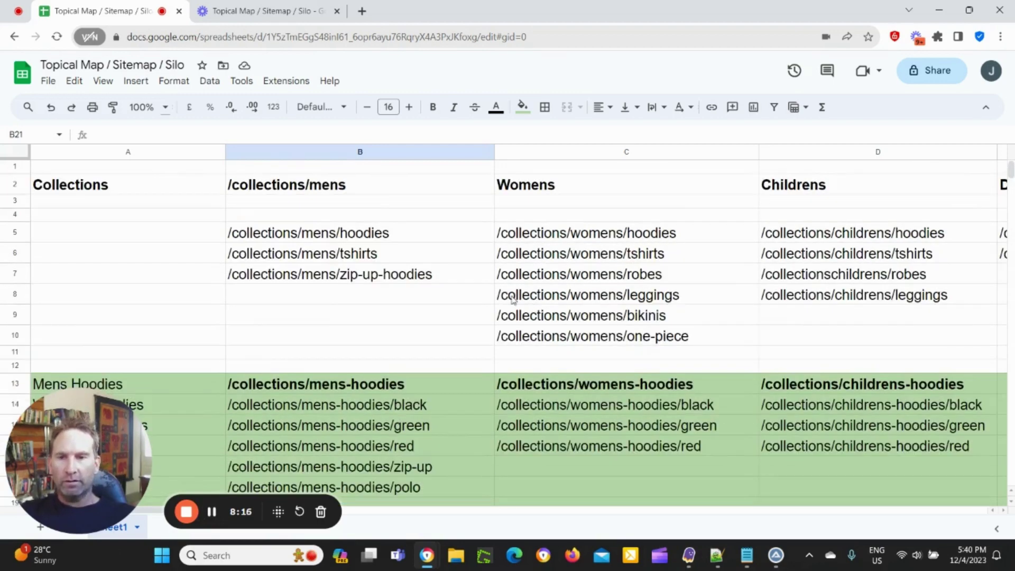
scroll(449, 293, "down", 1)
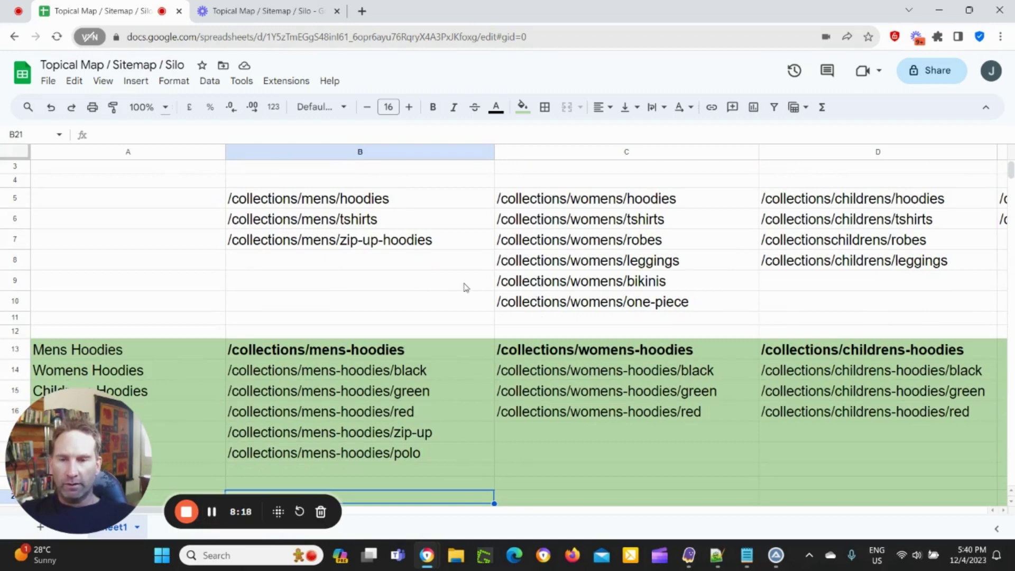
scroll(458, 290, "up", 1)
scroll(457, 339, "down", 1)
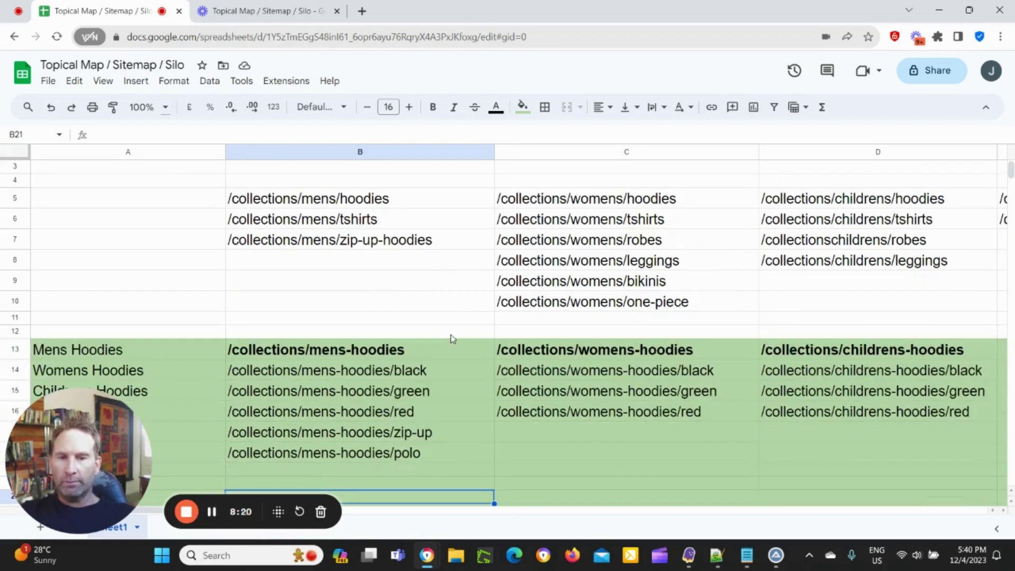
scroll(428, 309, "up", 1)
scroll(363, 295, "down", 2)
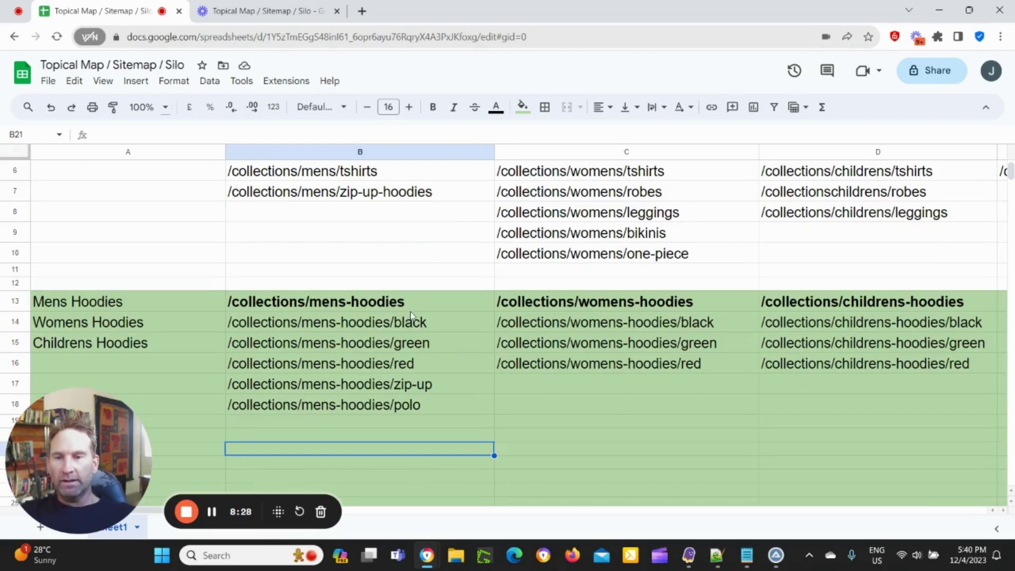
scroll(423, 328, "down", 1)
scroll(423, 328, "up", 1)
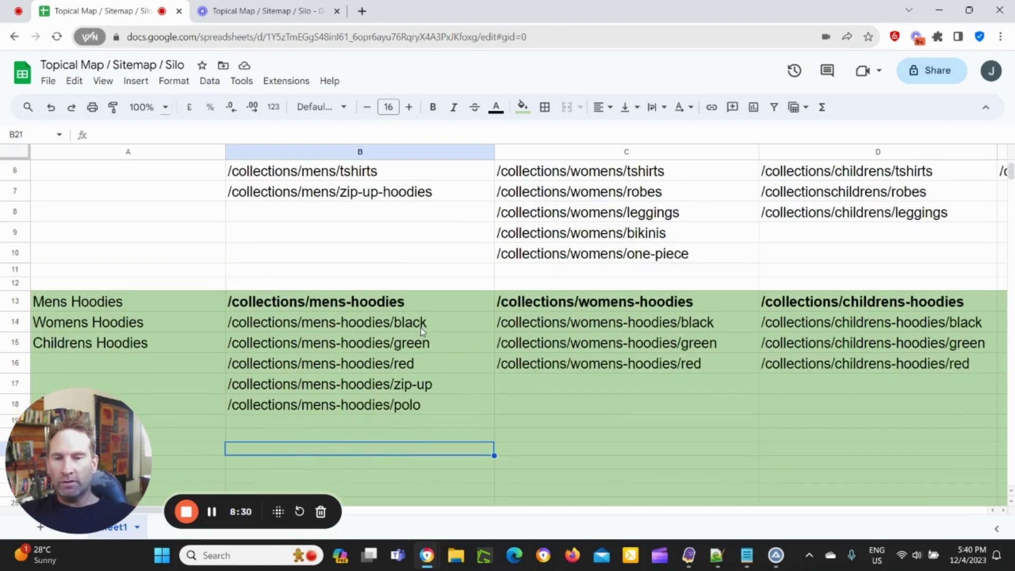
Step: Compare the green hoodie silos in rows 13 to 18 with the generic mens, womens and childrens paths in rows 5 to 10
scroll(428, 331, "up", 1)
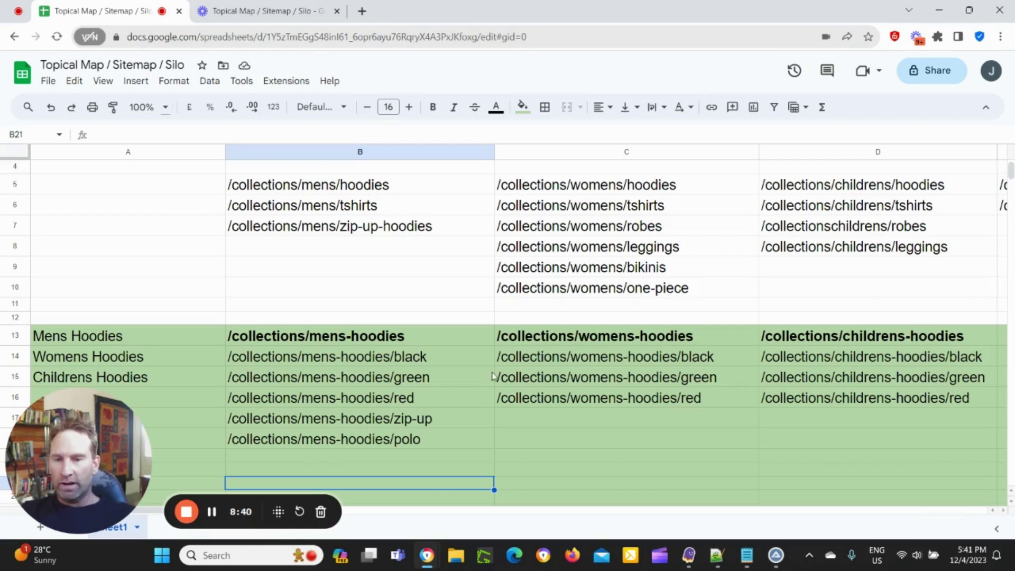
scroll(491, 373, "down", 1)
scroll(529, 378, "down", 1)
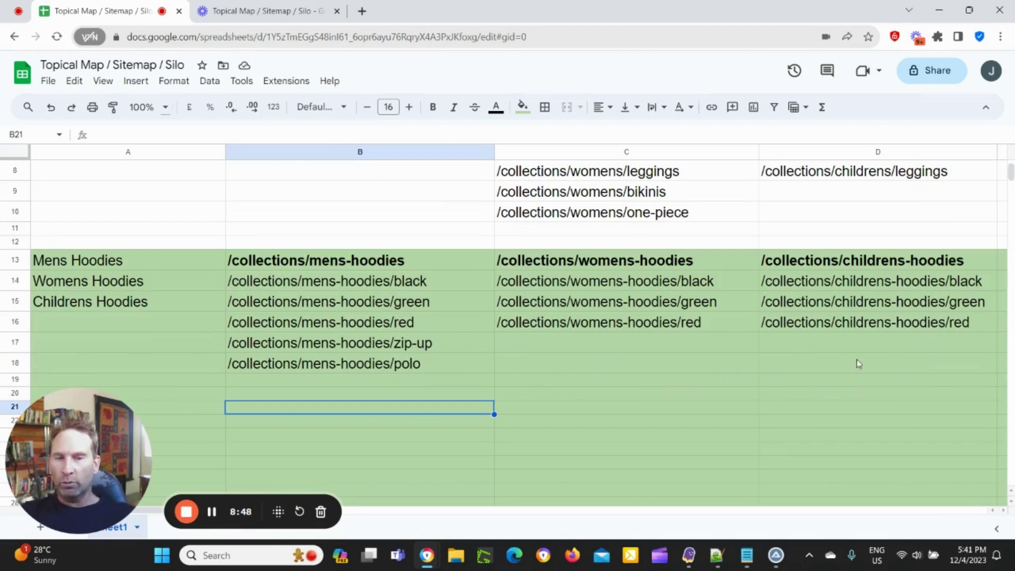
scroll(737, 377, "up", 1)
scroll(473, 416, "down", 1)
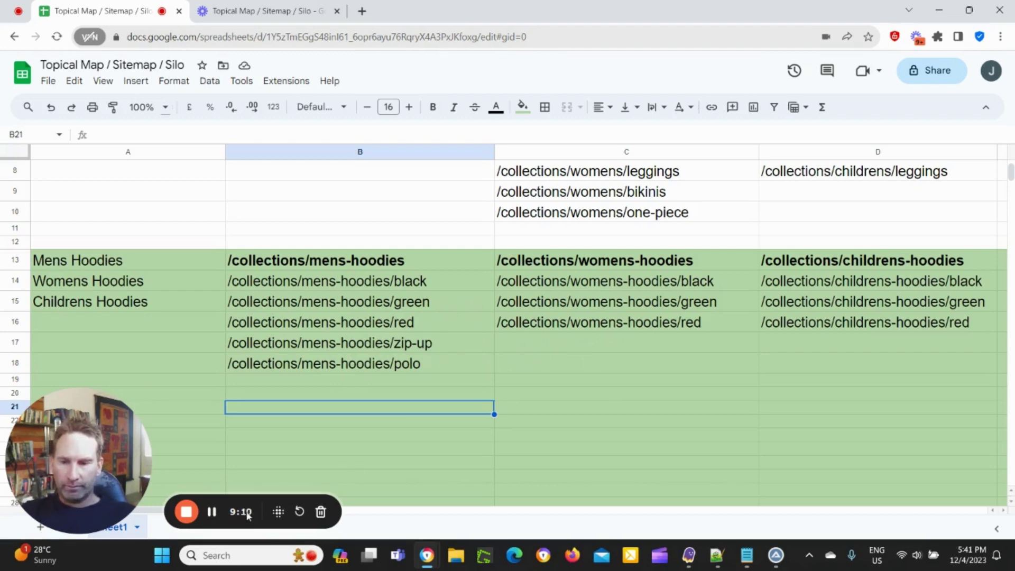
scroll(589, 316, "up", 3)
scroll(586, 315, "down", 1)
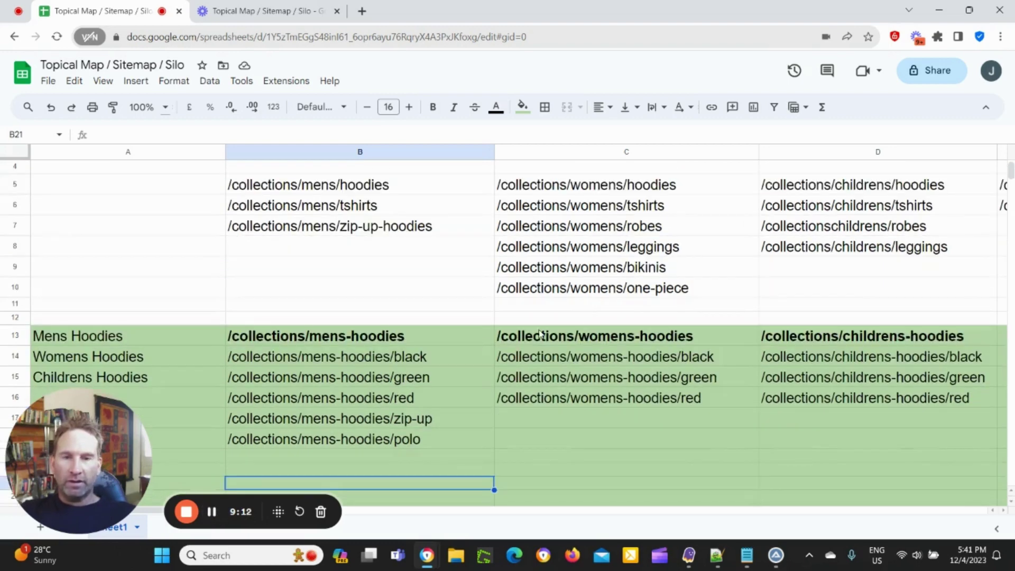
scroll(390, 373, "up", 1)
scroll(392, 370, "down", 1)
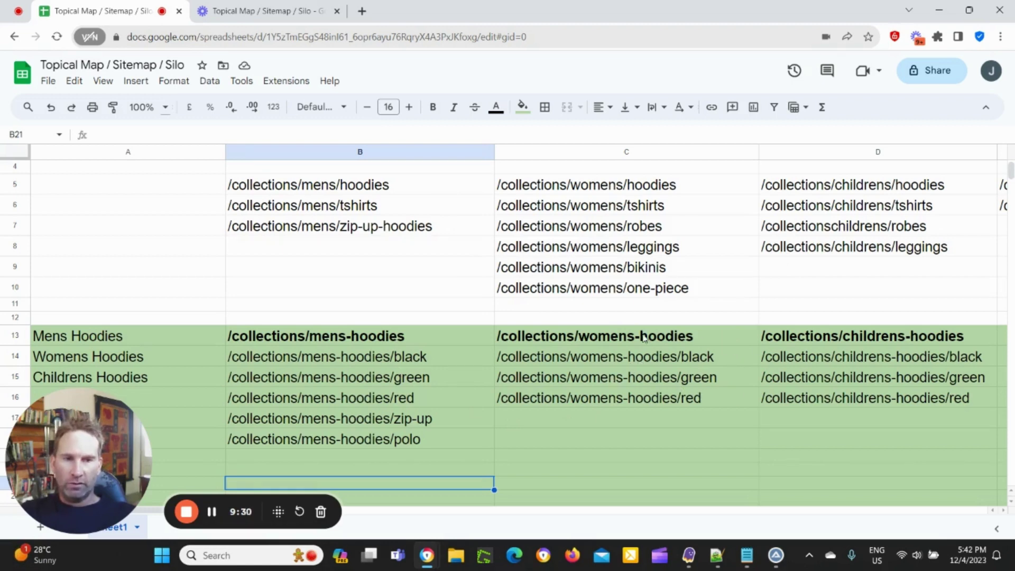
scroll(392, 312, "up", 2)
scroll(529, 331, "down", 3)
scroll(516, 334, "up", 1)
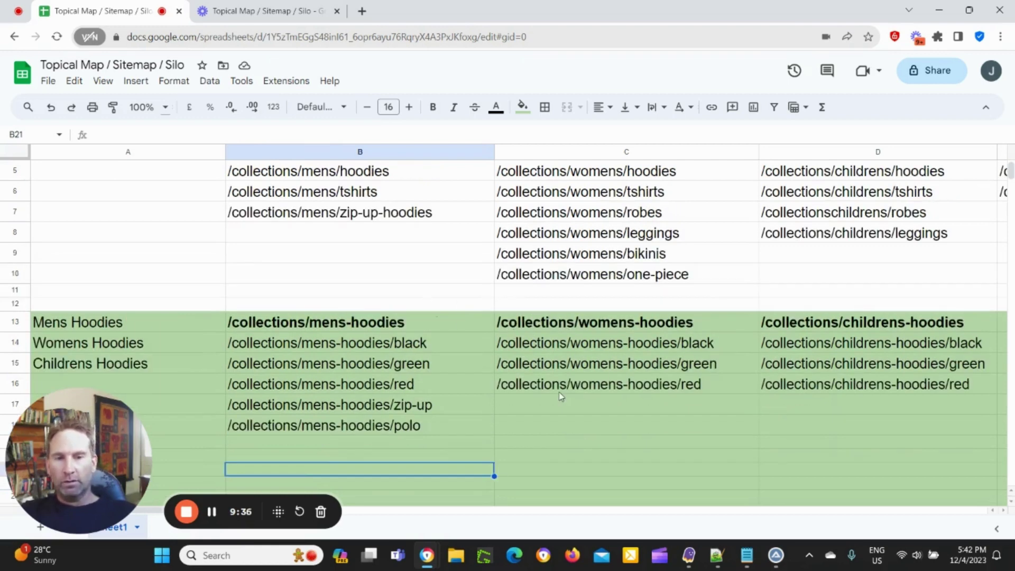
scroll(710, 405, "up", 2)
scroll(749, 369, "down", 3)
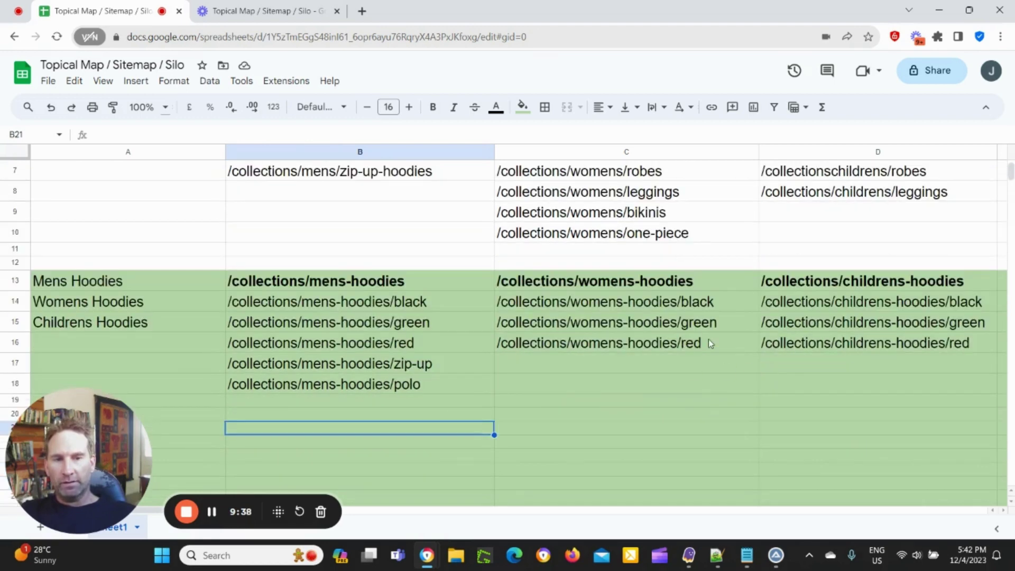